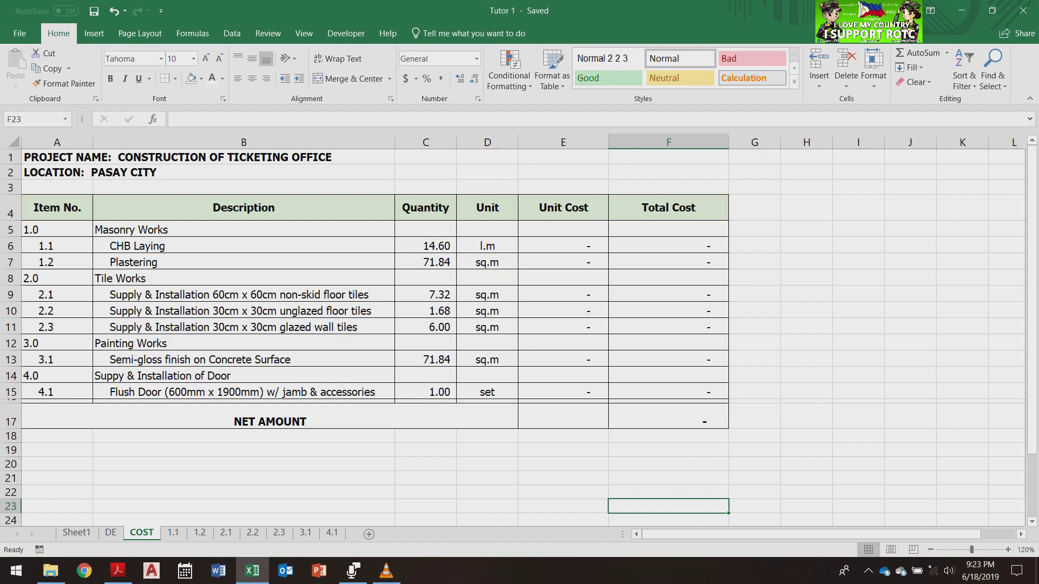
View the blank detailed estimate template on the DE sheet
click(111, 533)
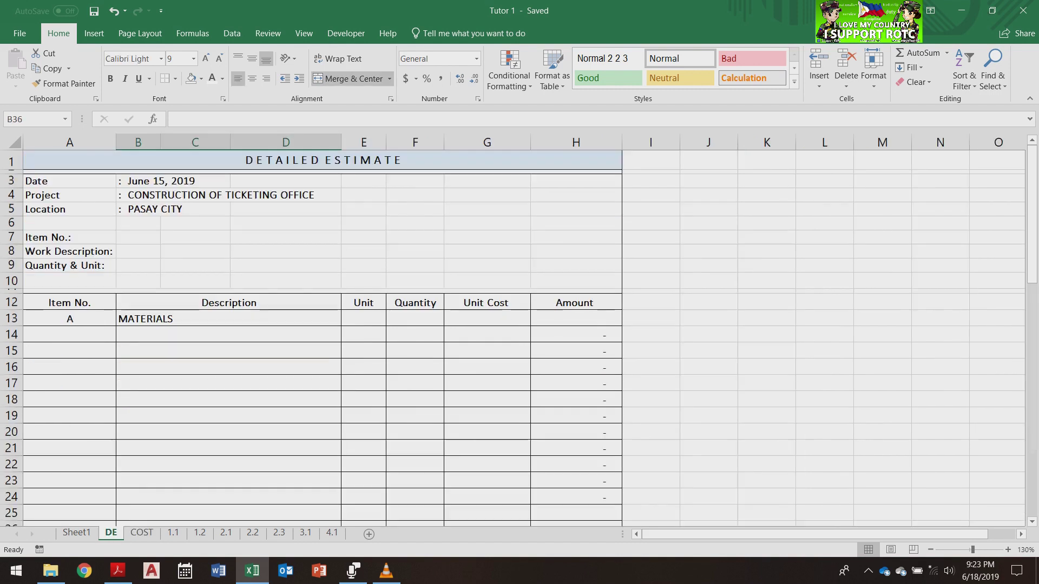
click(486, 431)
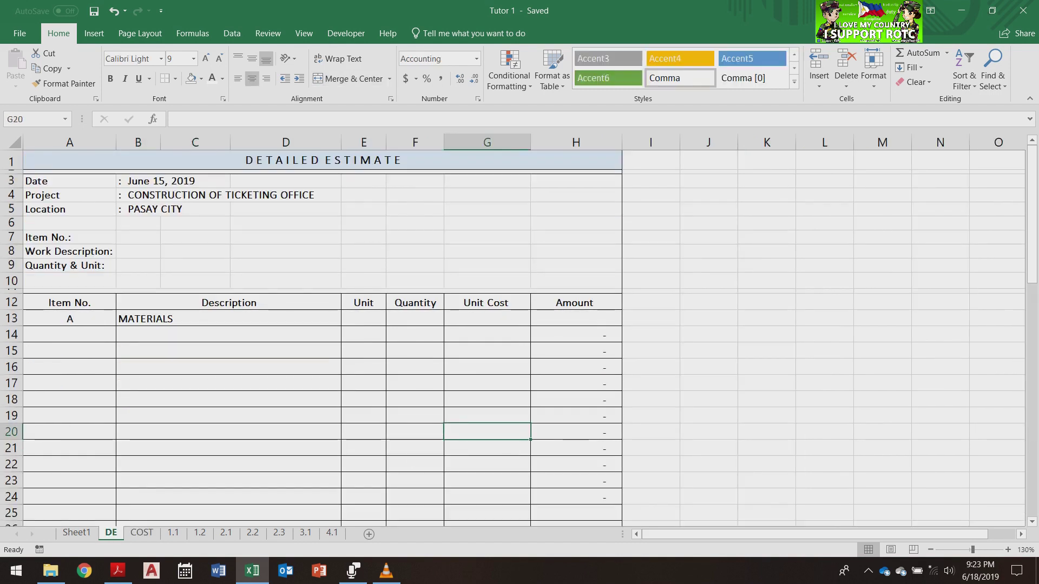
click(708, 366)
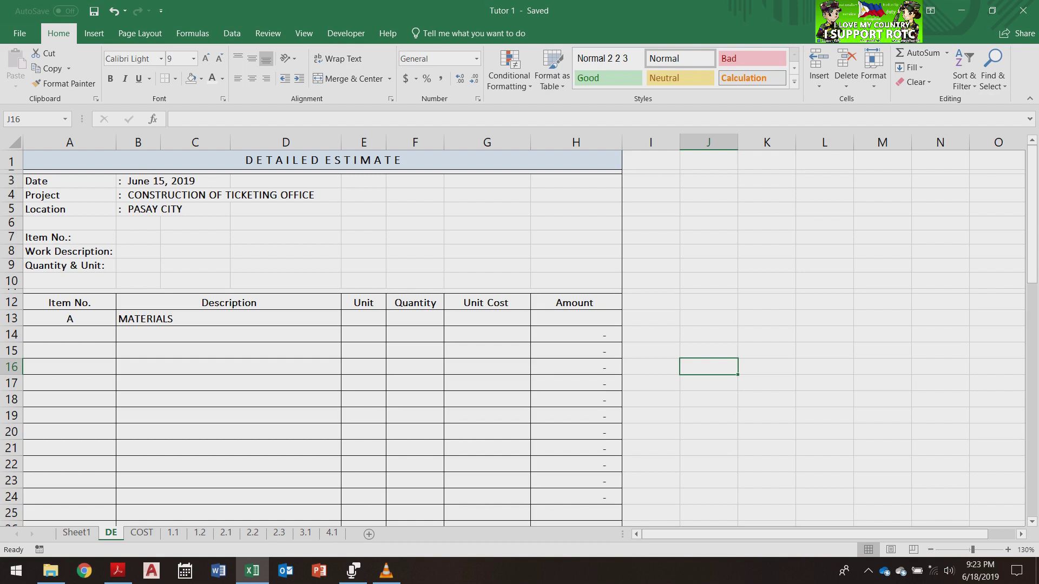
Temporarily highlight the CHB Laying item, cells A6:D6 on the COST sheet, in yellow and undo the fill
key(ctrl+Page_Down)
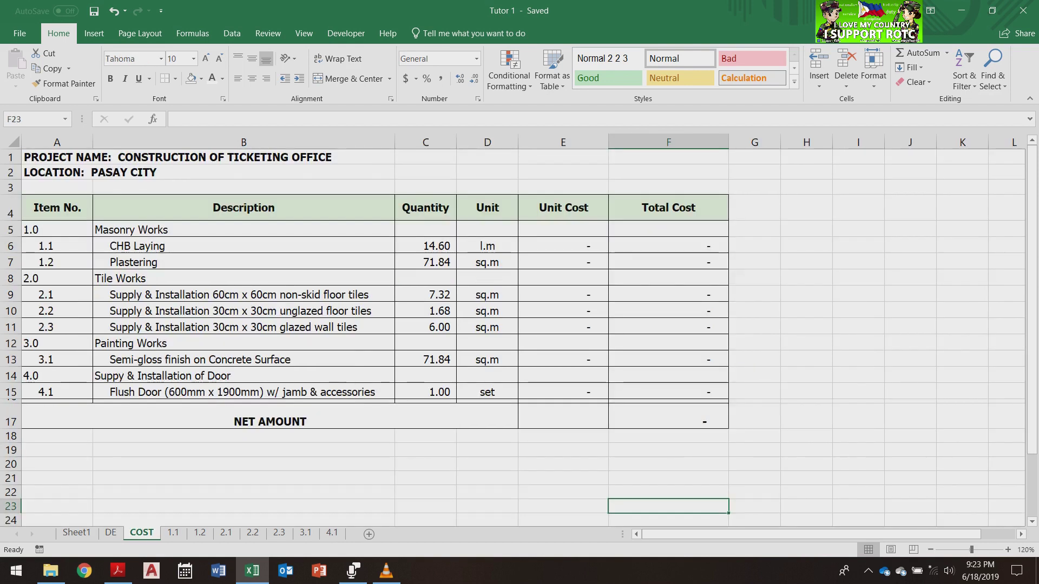
drag(54, 246, 487, 246)
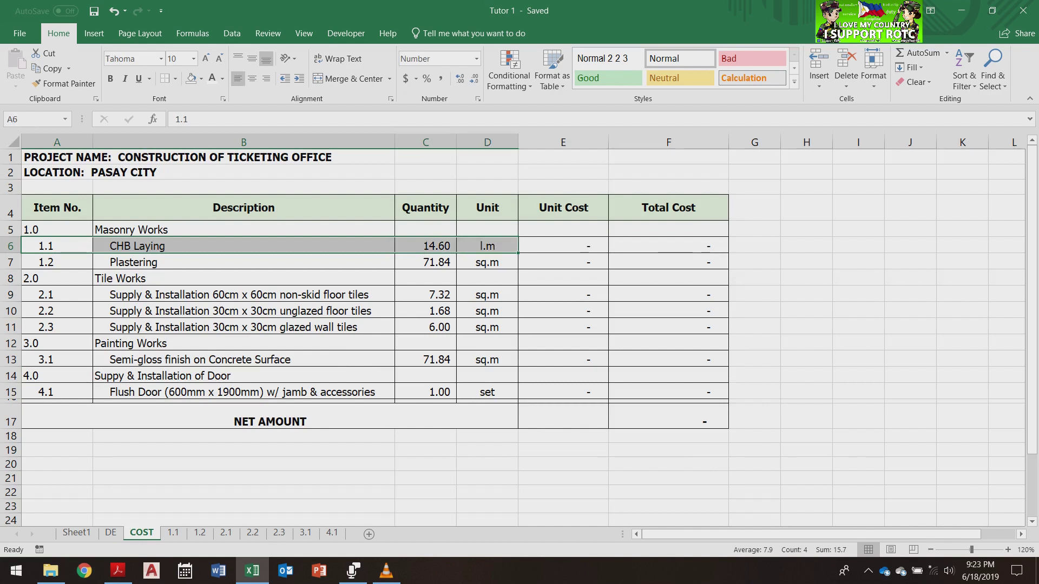
click(212, 78)
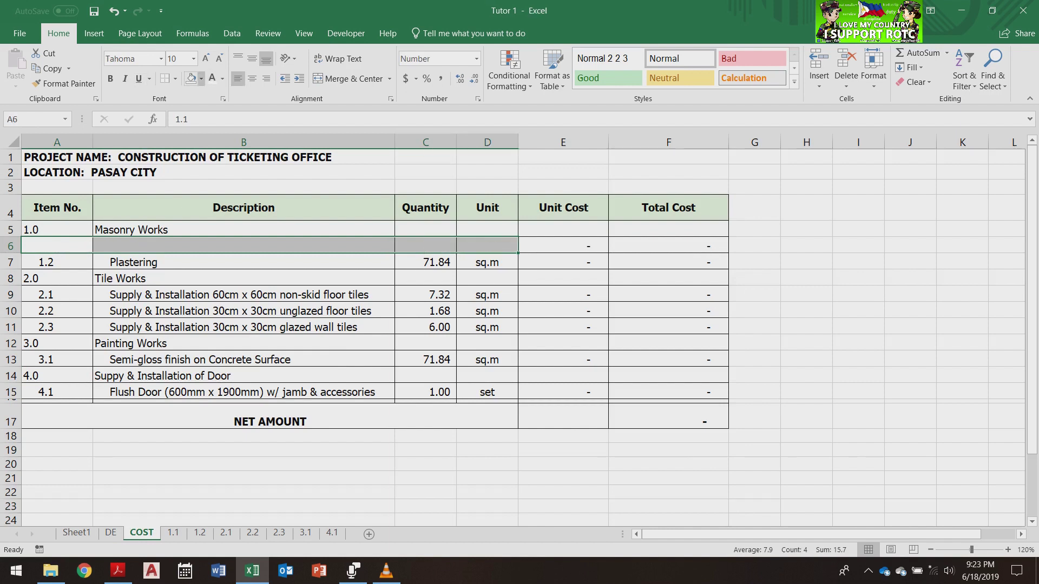
key(ctrl+z)
click(200, 78)
click(223, 180)
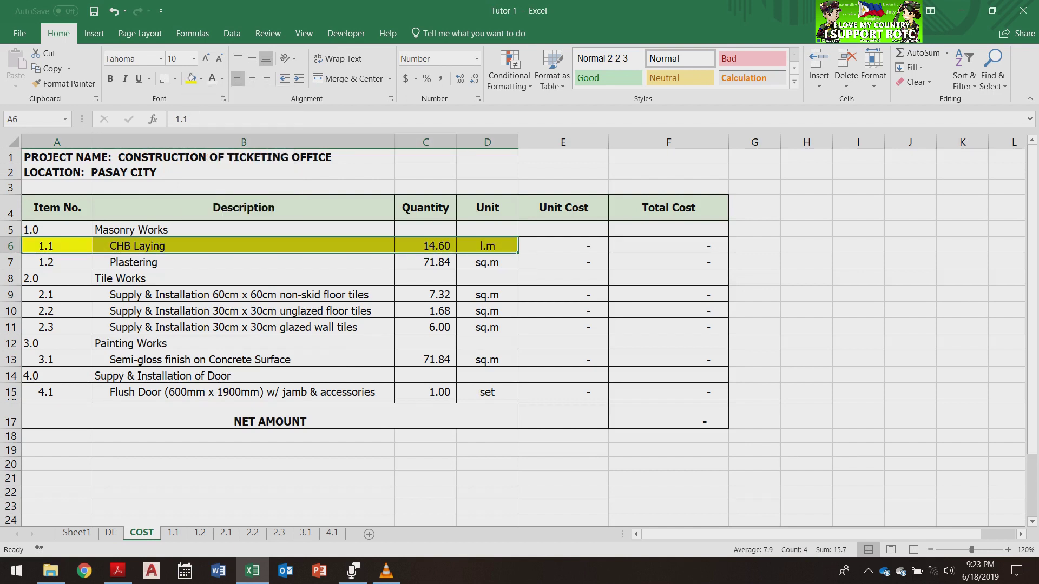
key(ctrl+z)
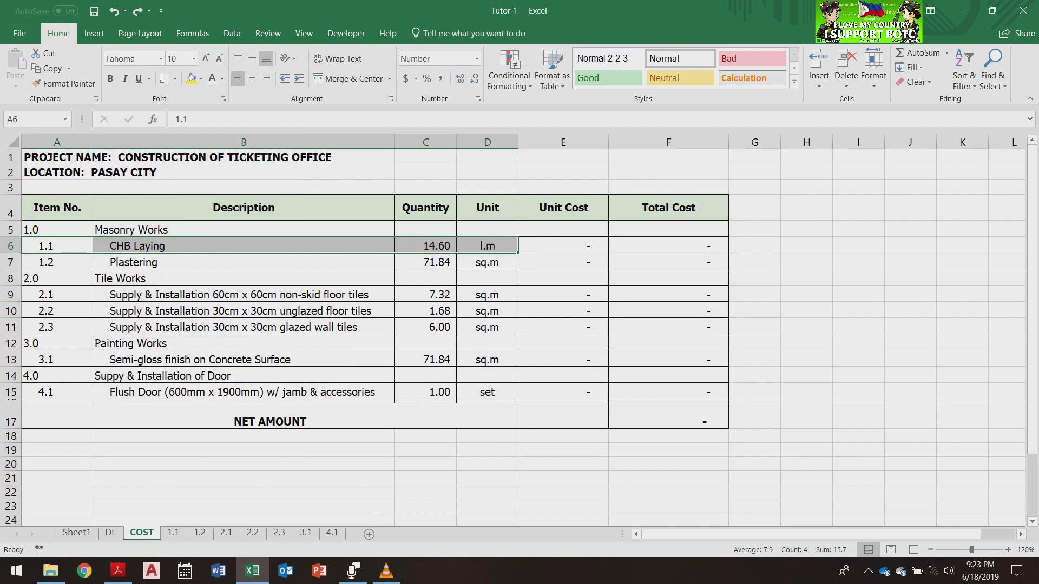
Examine the DE sheet's detailed estimate layout, from the title block down through the Materials section
click(243, 492)
click(111, 533)
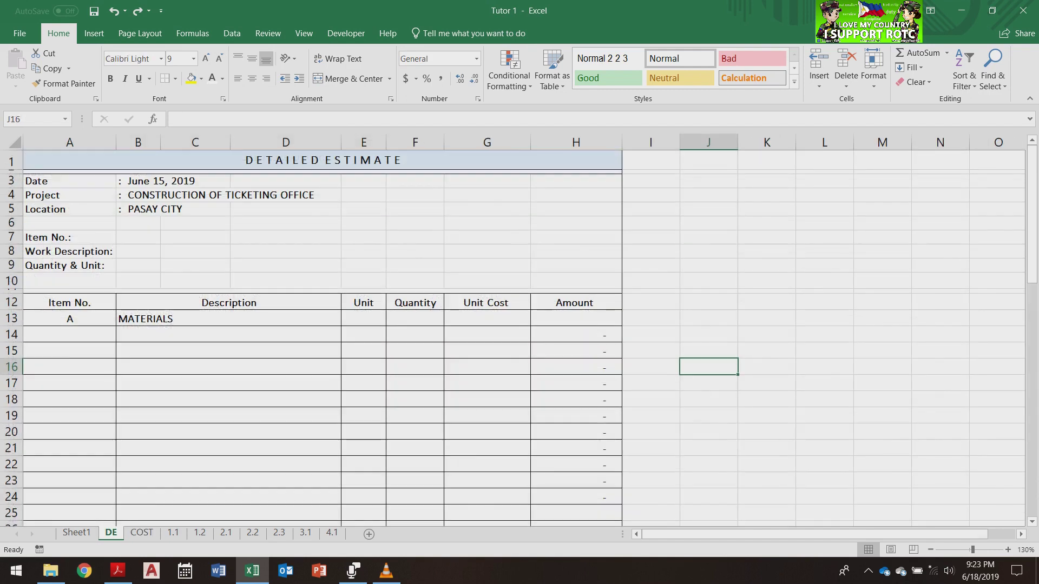
click(415, 383)
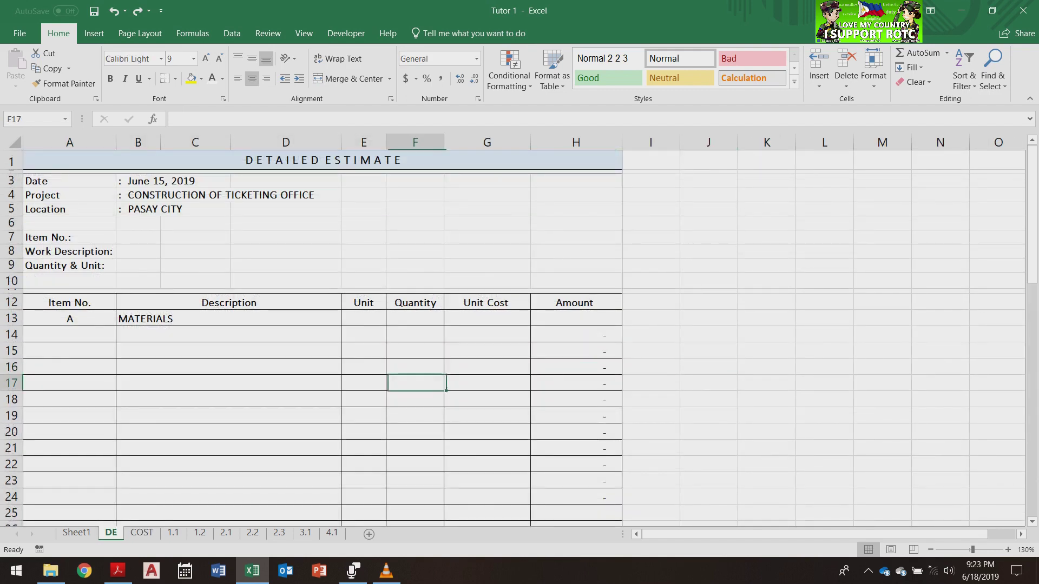
scroll(414, 383, down, 5)
scroll(415, 382, up, 5)
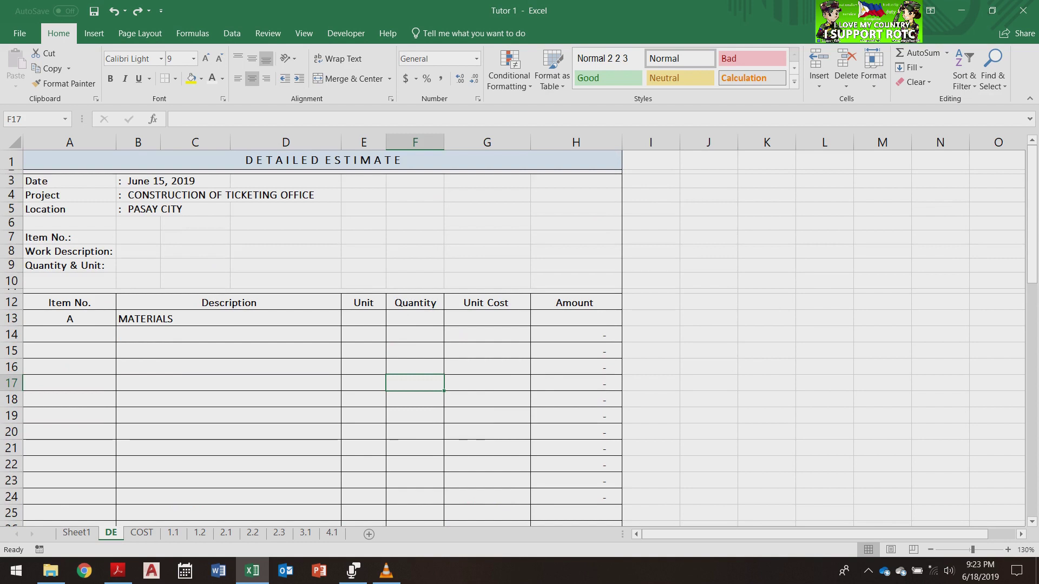
click(323, 160)
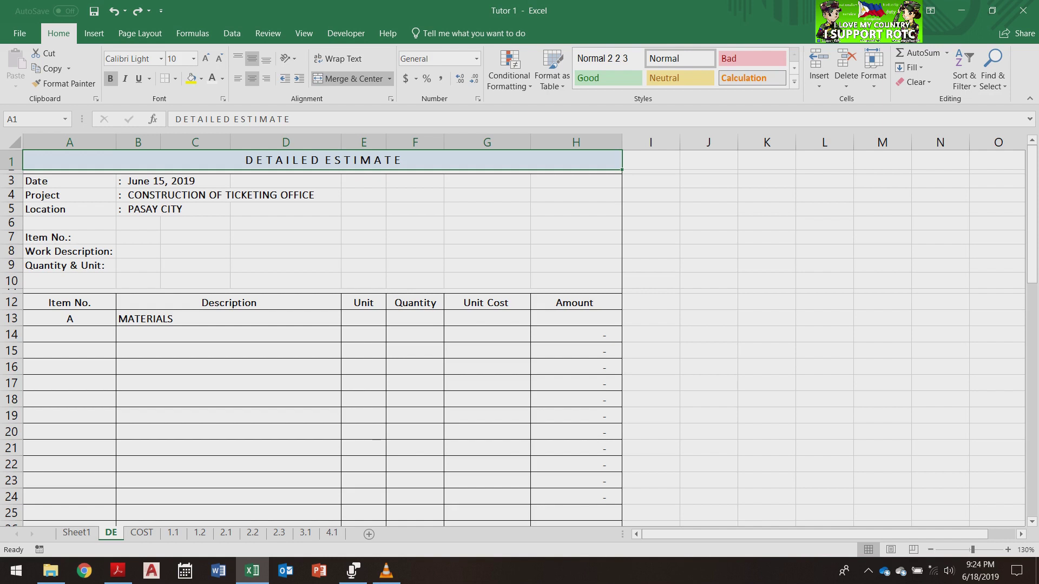
click(228, 350)
scroll(229, 351, down, 2)
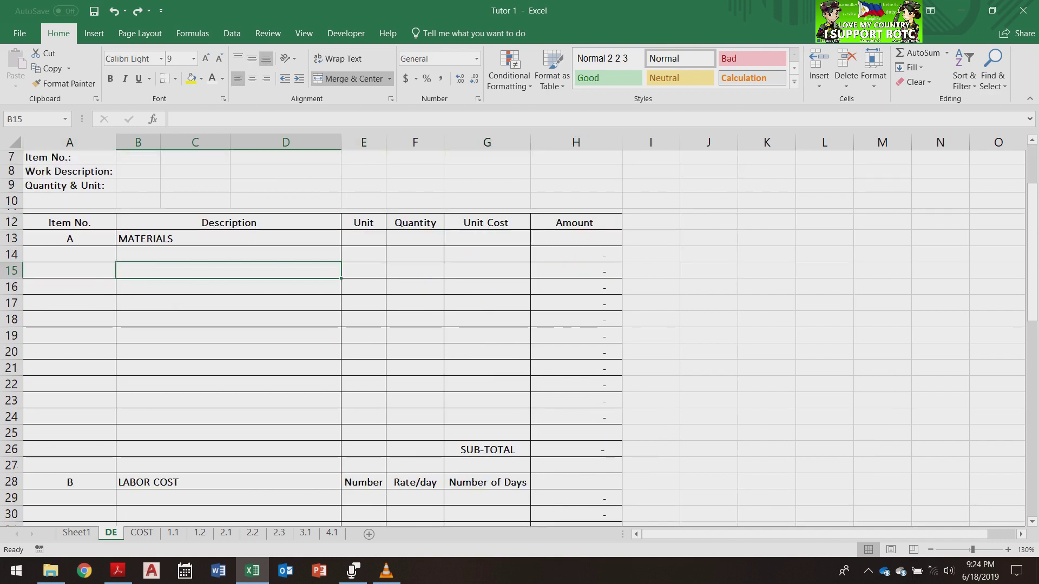
scroll(227, 325, up, 2)
click(227, 327)
scroll(227, 325, down, 2)
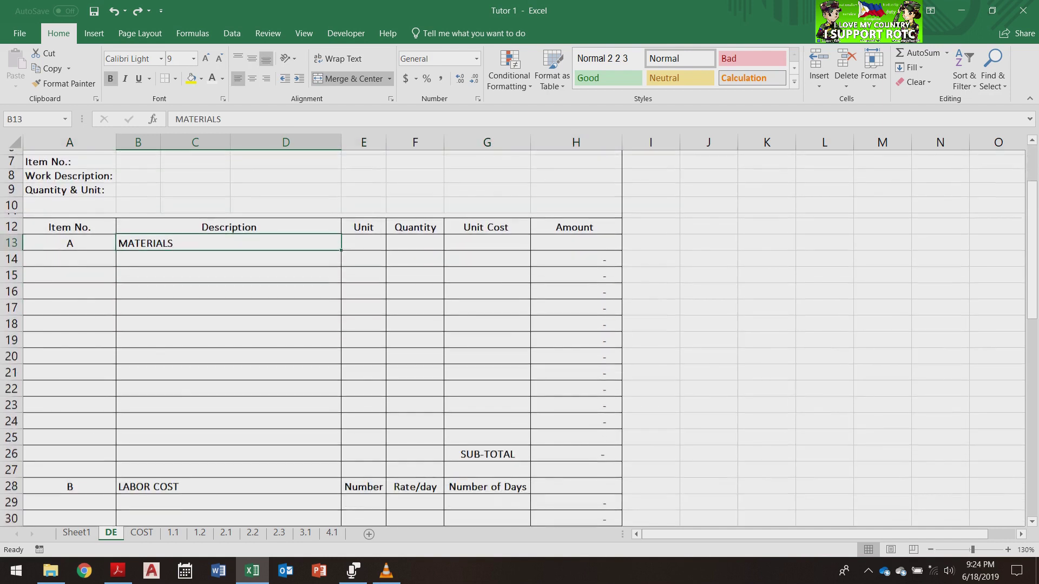
Temporarily fill the Materials description rows 14 to 23 with yellow and undo the fill
drag(227, 256, 227, 401)
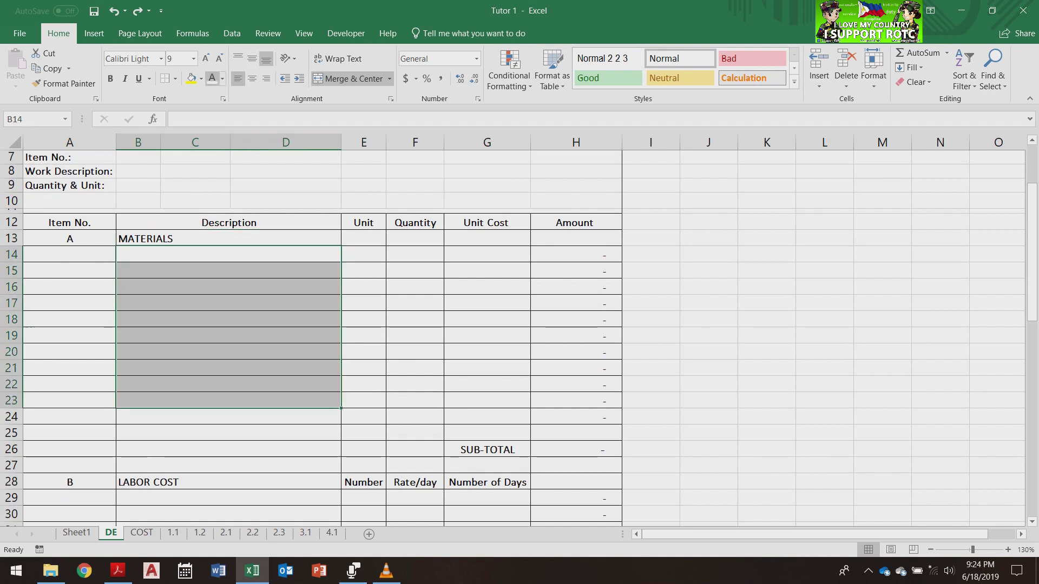
click(191, 78)
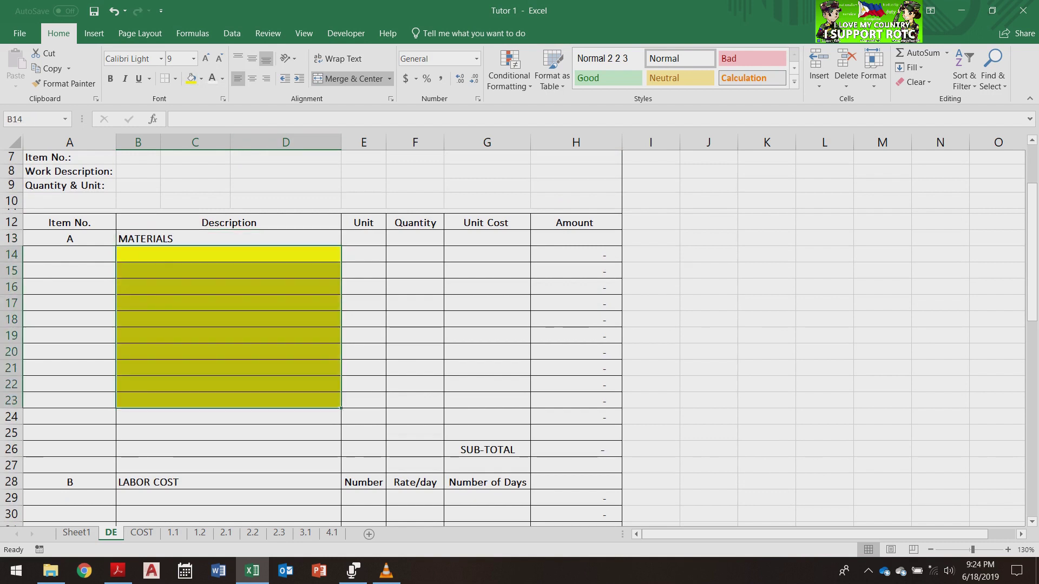
key(ctrl+z)
Temporarily fill the Labor Cost description rows 29 to 34 with yellow and undo the fill
scroll(314, 335, down, 6)
scroll(314, 335, up, 4)
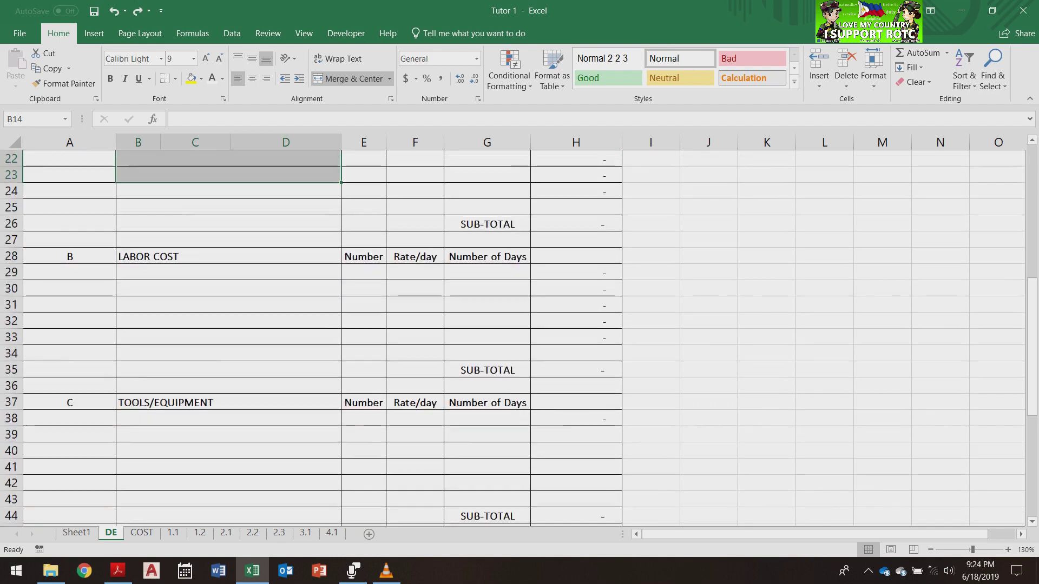
scroll(314, 336, up, 1)
scroll(314, 335, down, 3)
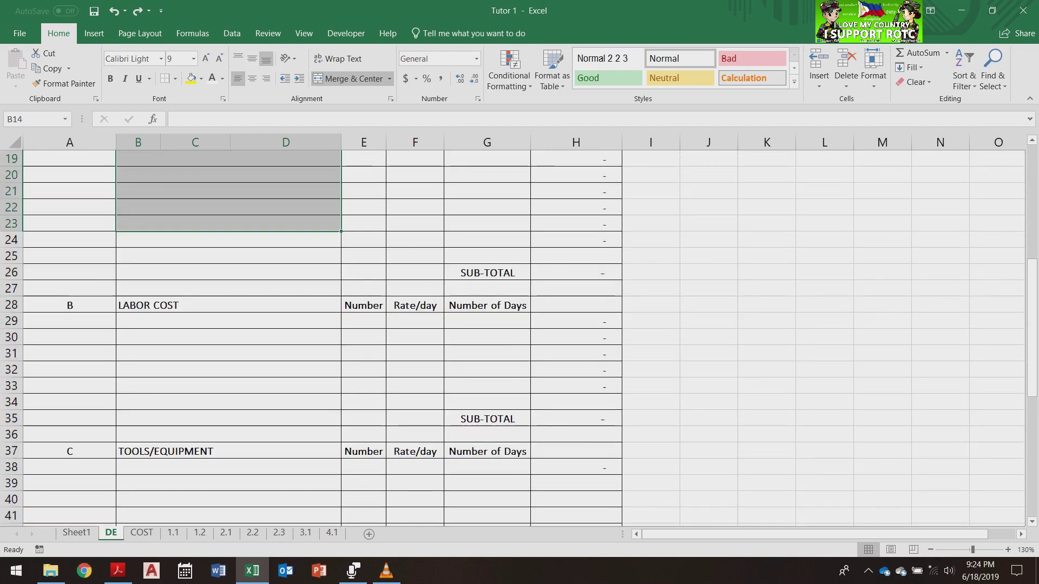
drag(228, 321, 229, 401)
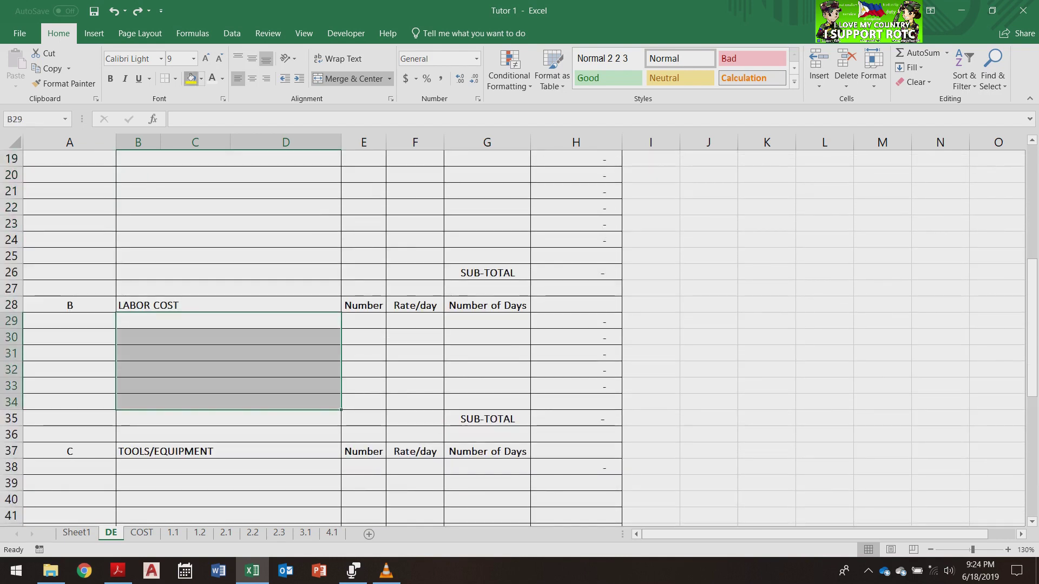
click(192, 78)
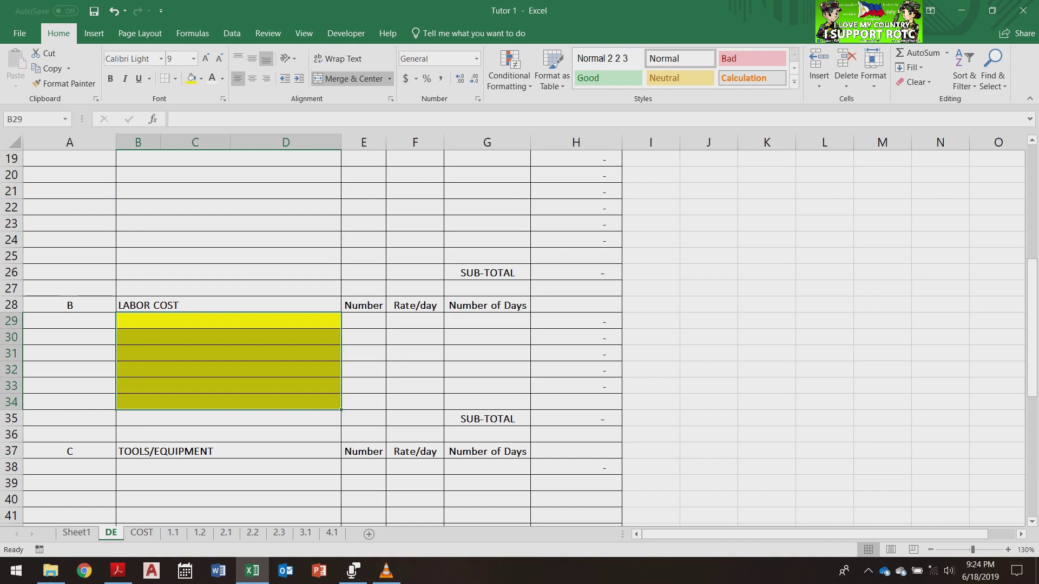
scroll(519, 336, down, 2)
key(ctrl+z)
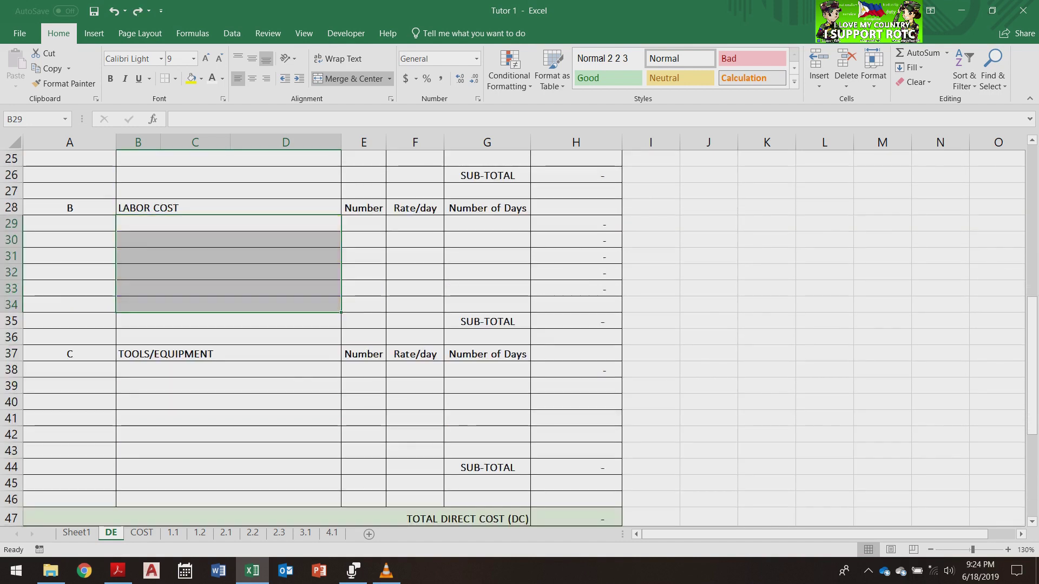
Temporarily highlight the overhead, contingency and miscellaneous (OCM) label in row 48 with yellow and undo the fill
scroll(519, 335, down, 3)
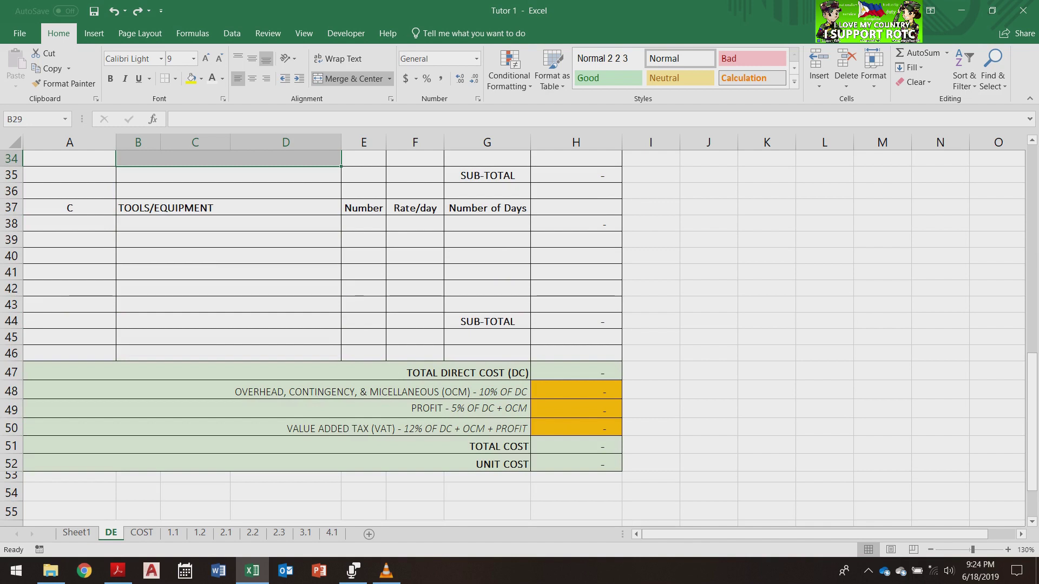
click(276, 390)
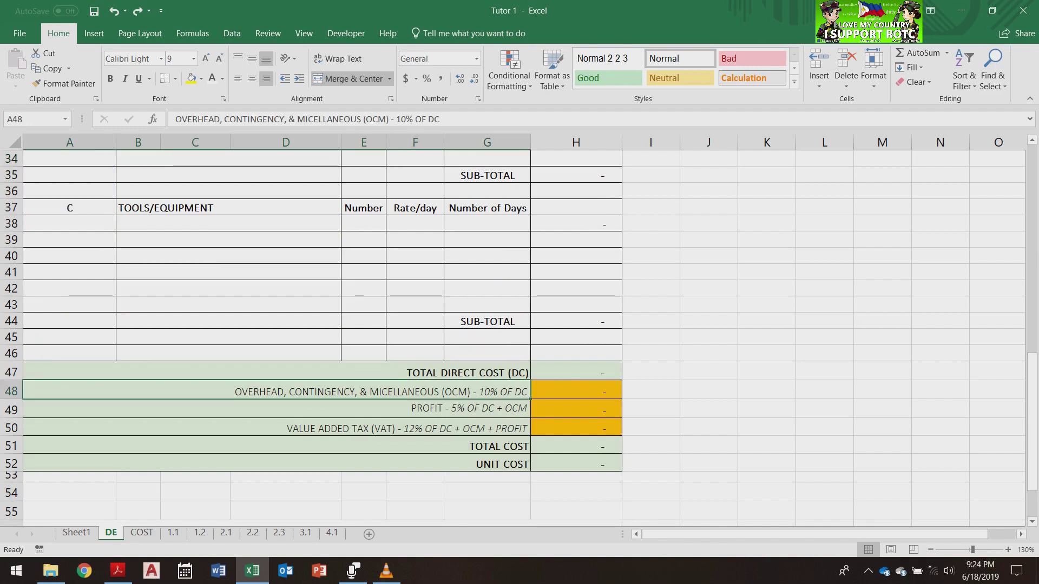
click(191, 79)
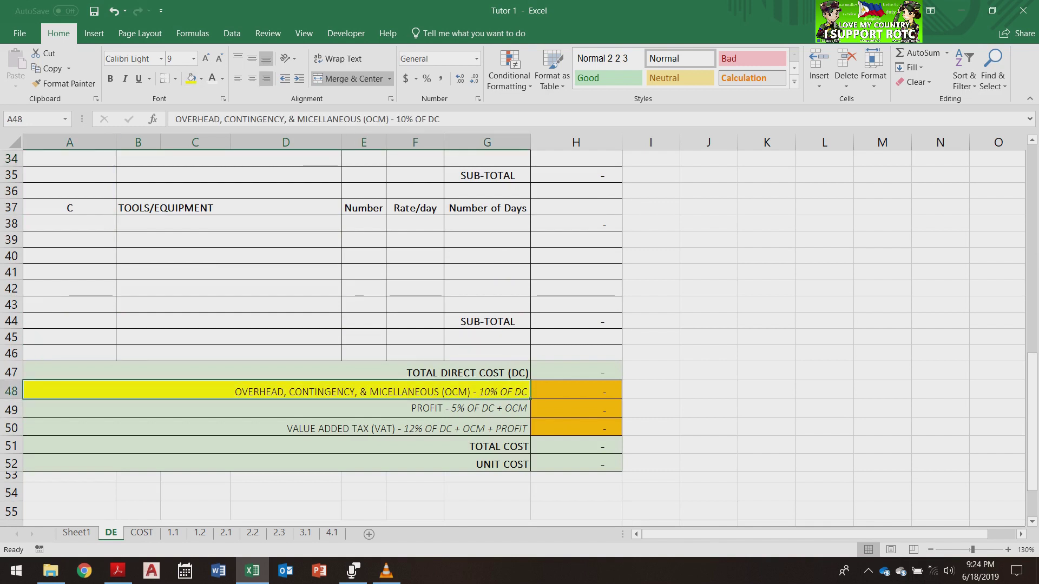
key(ctrl+z)
Examine the cost summary rows and the Total Direct Cost formula in H47 against the section sub-totals it adds
click(276, 445)
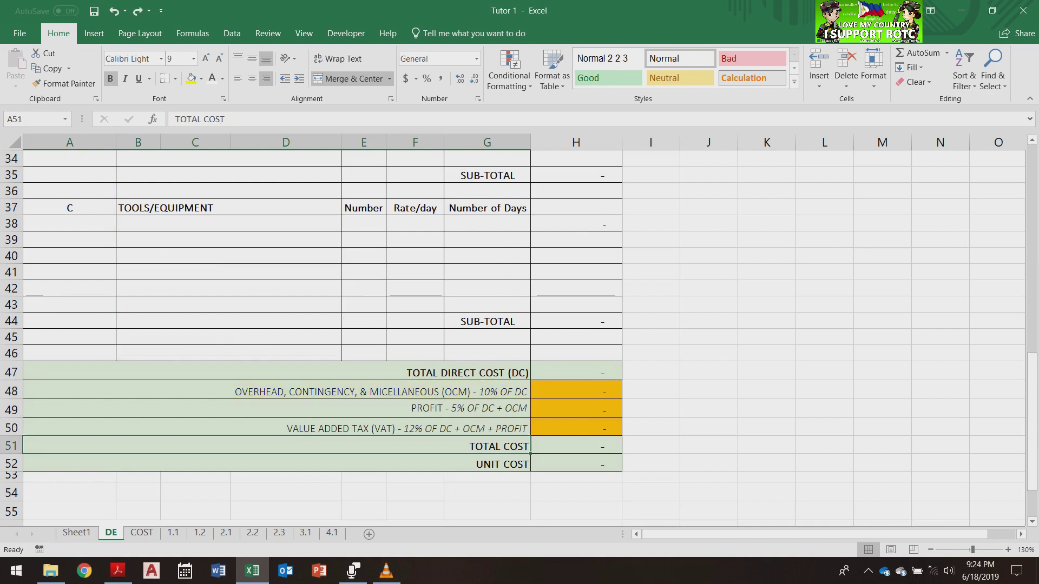
click(276, 409)
click(276, 372)
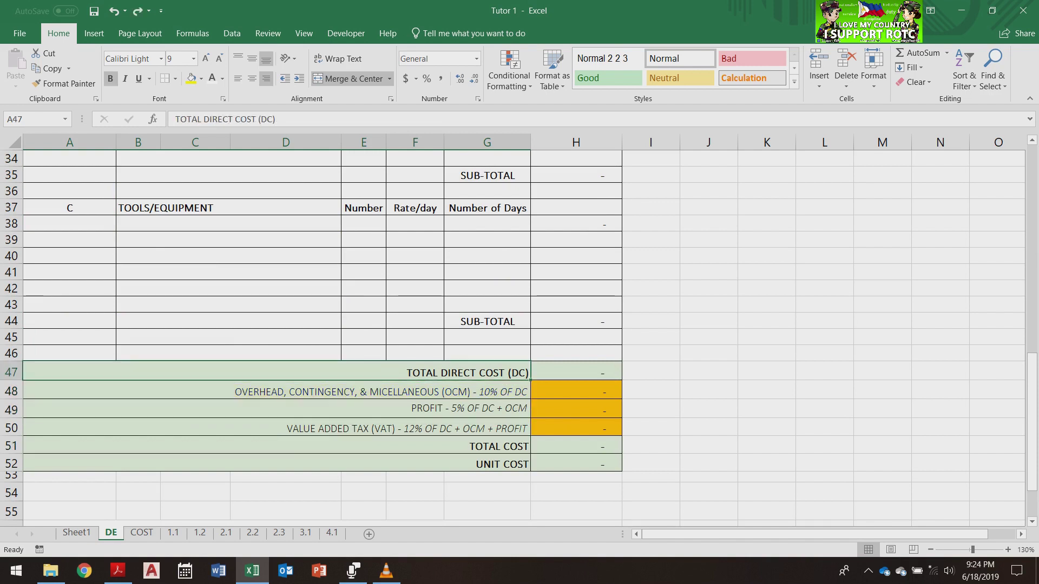
click(575, 427)
click(575, 372)
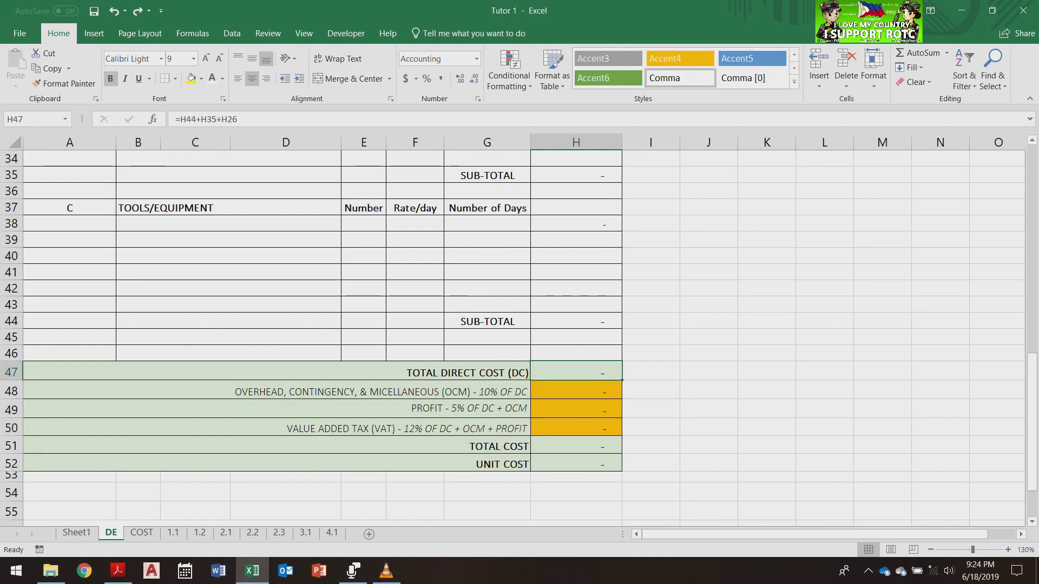
scroll(519, 336, up, 5)
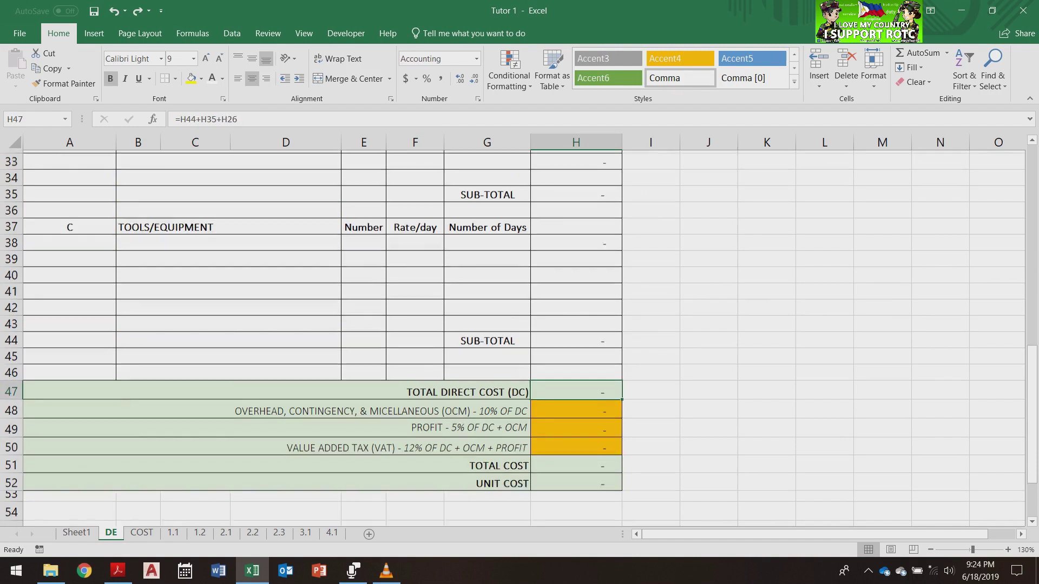
scroll(519, 336, down, 4)
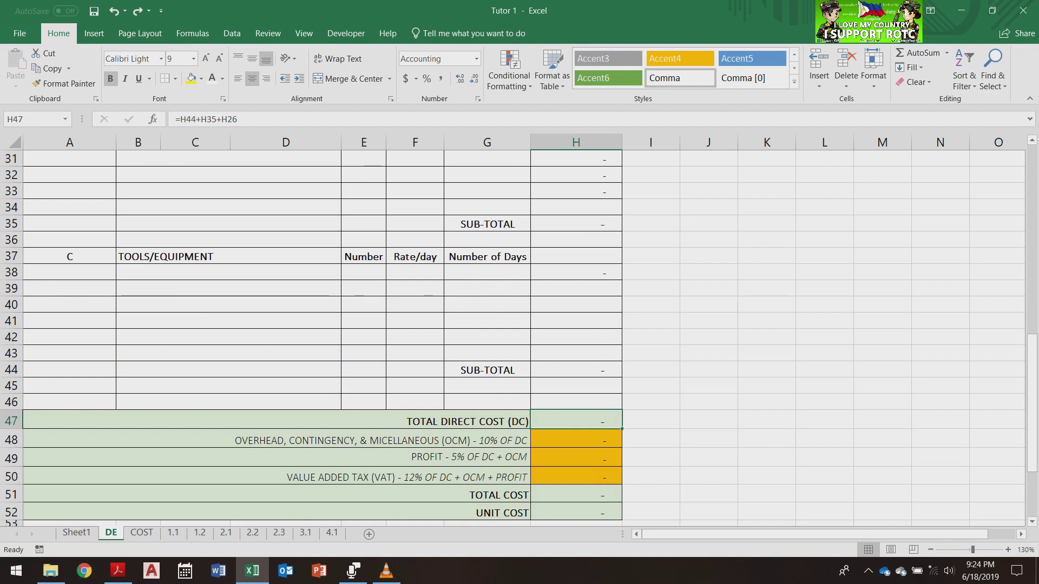
click(487, 370)
scroll(486, 370, up, 4)
scroll(520, 336, up, 1)
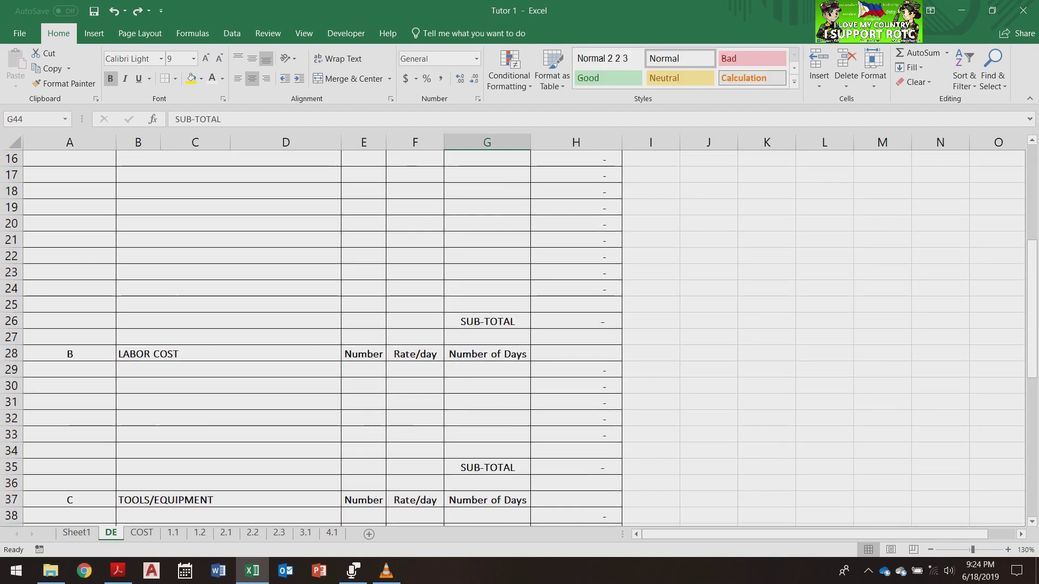
scroll(520, 336, down, 4)
scroll(520, 336, down, 2)
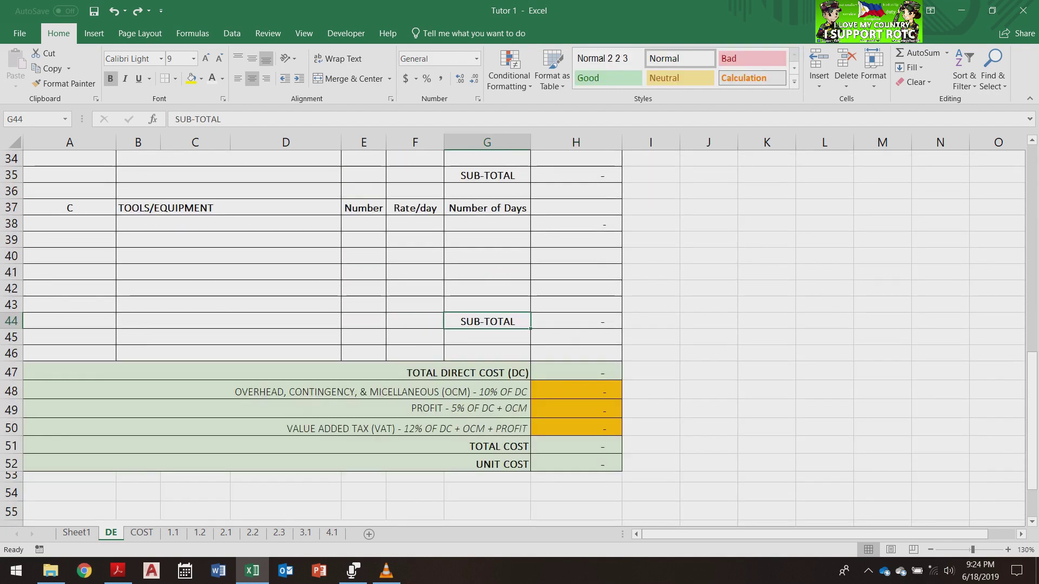
Inspect the OCM, Profit and Value Added Tax formulas in cells H48, H49 and H50
click(380, 391)
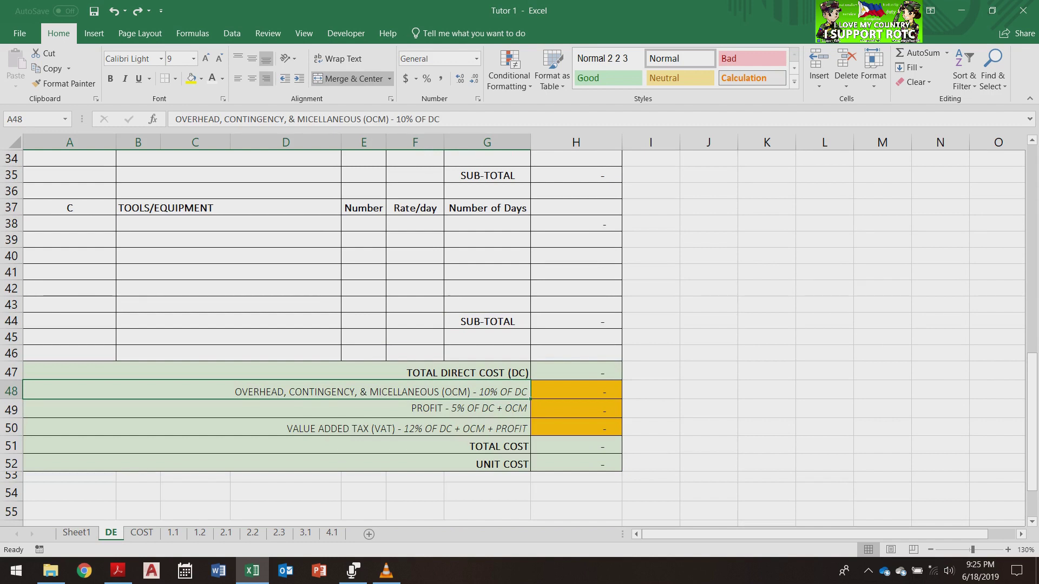
click(575, 390)
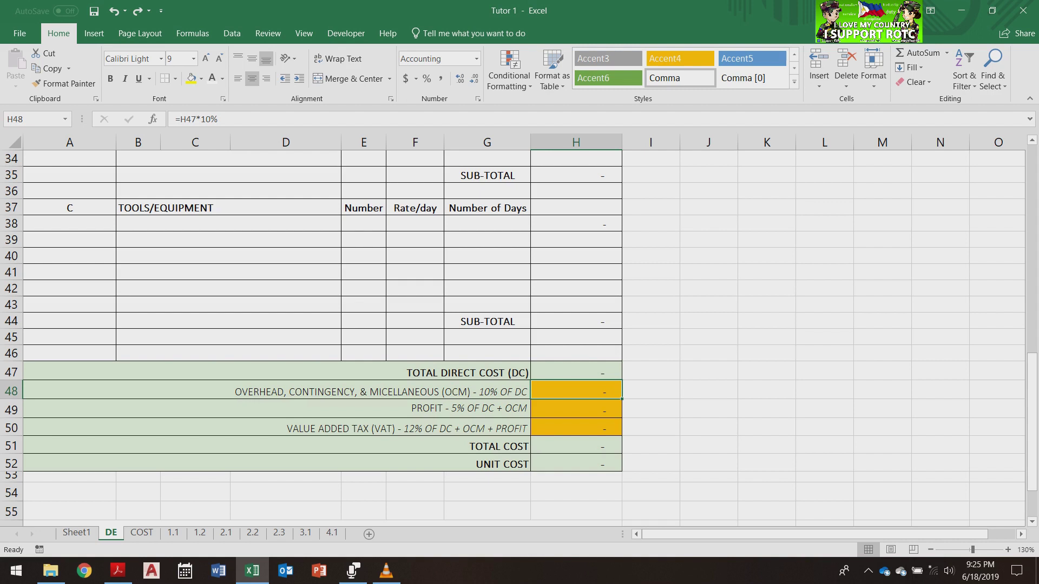
click(468, 409)
click(576, 408)
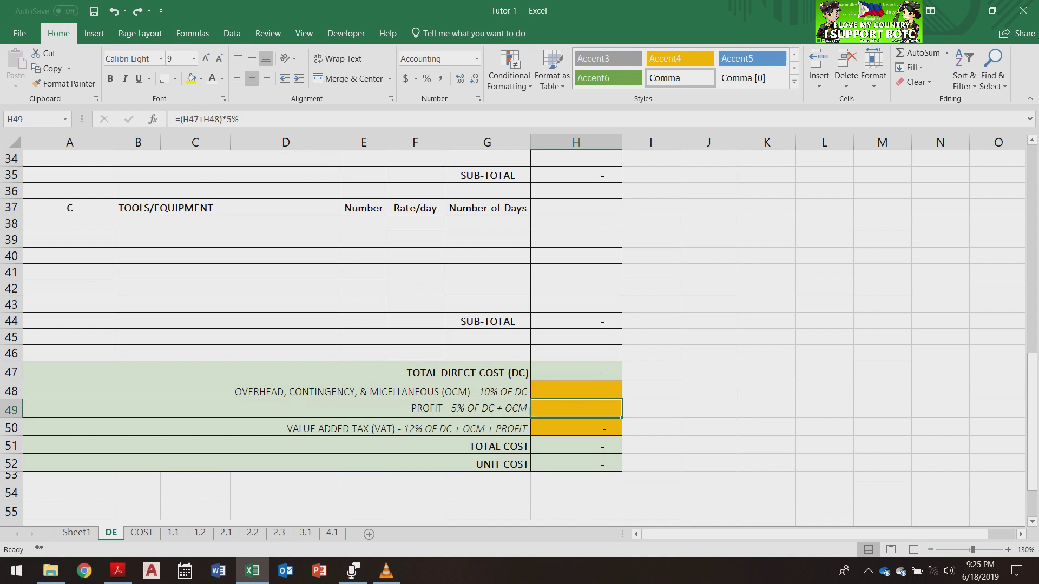
click(576, 428)
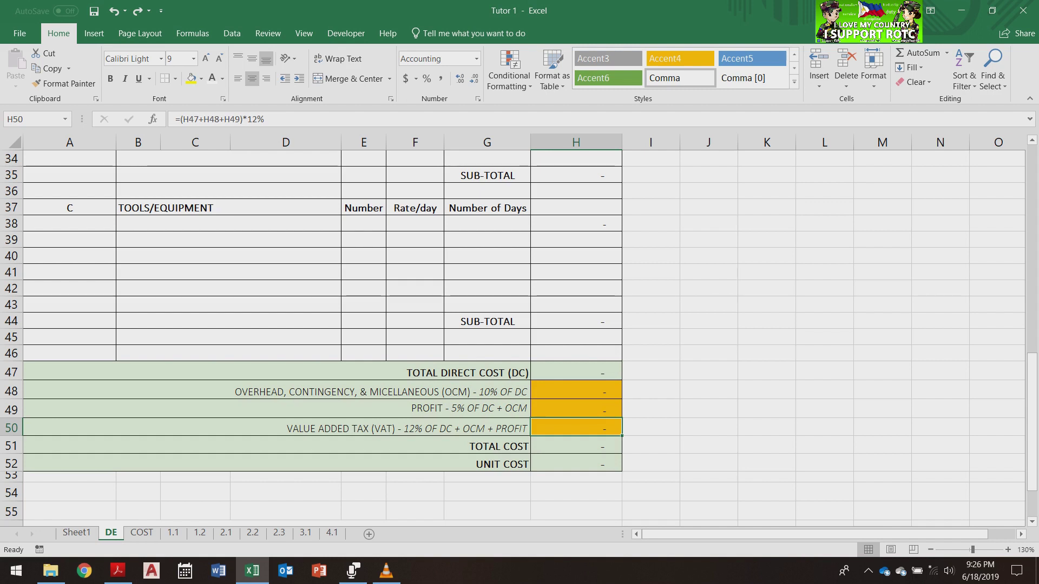
Inspect the Total Cost and Unit Cost cells H51 and H52, and review the rest of the detailed estimate template
click(575, 446)
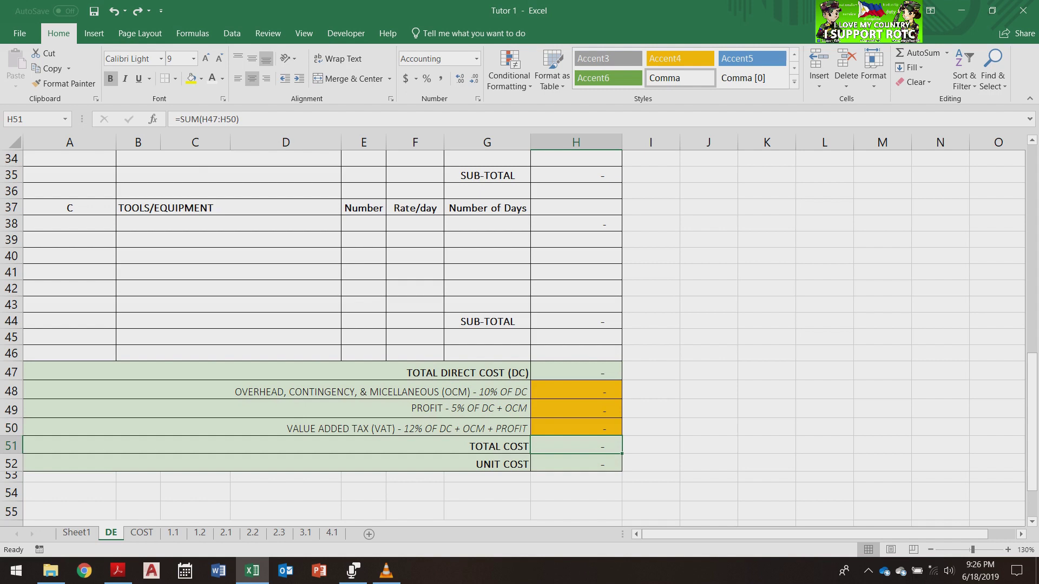
key(Down)
scroll(519, 338, up, 6)
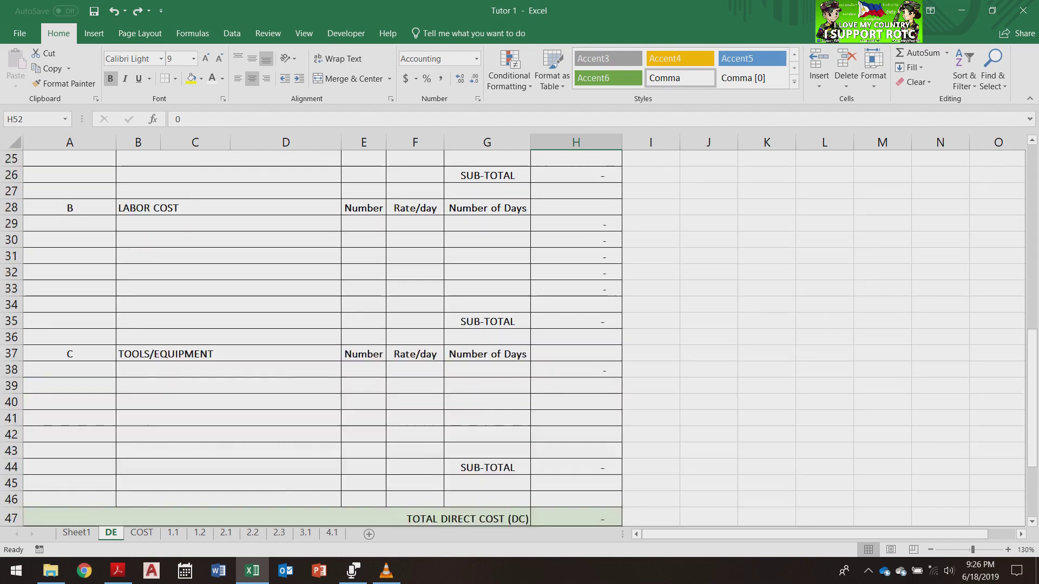
scroll(520, 338, up, 5)
scroll(520, 338, down, 11)
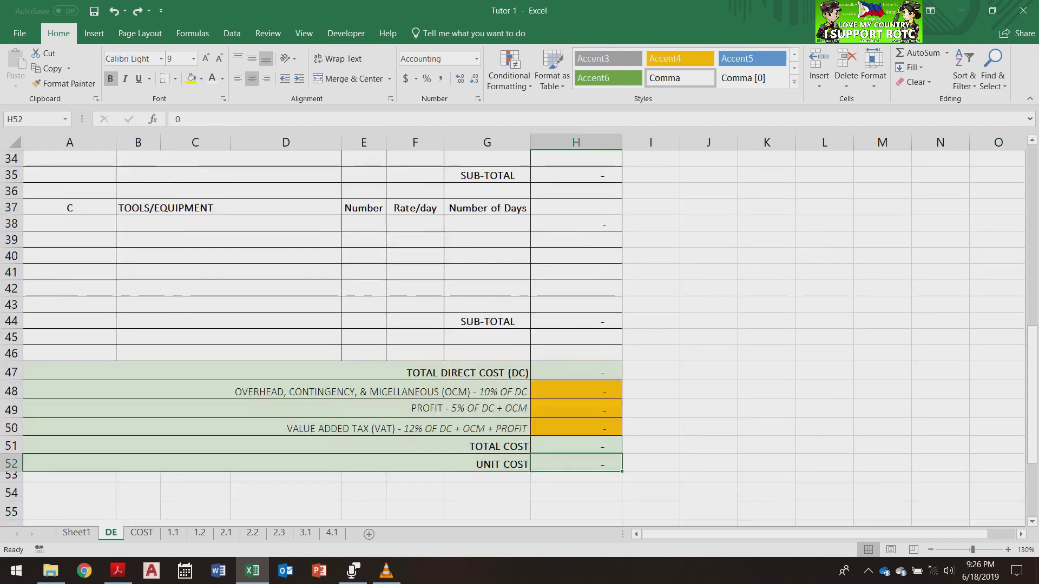
scroll(520, 338, up, 11)
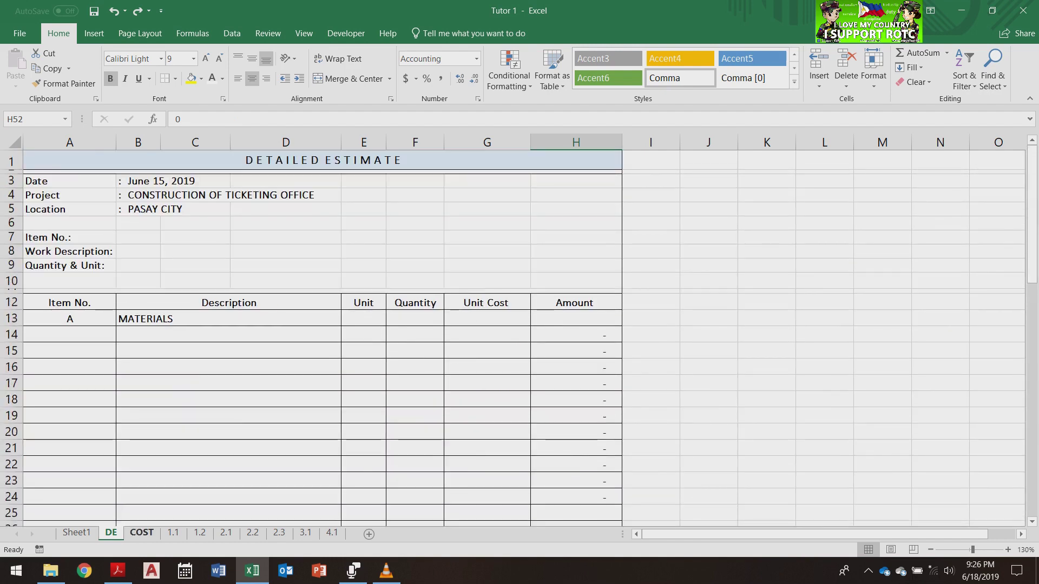
Examine the work item descriptions and their group headings in column B of the COST sheet
click(141, 533)
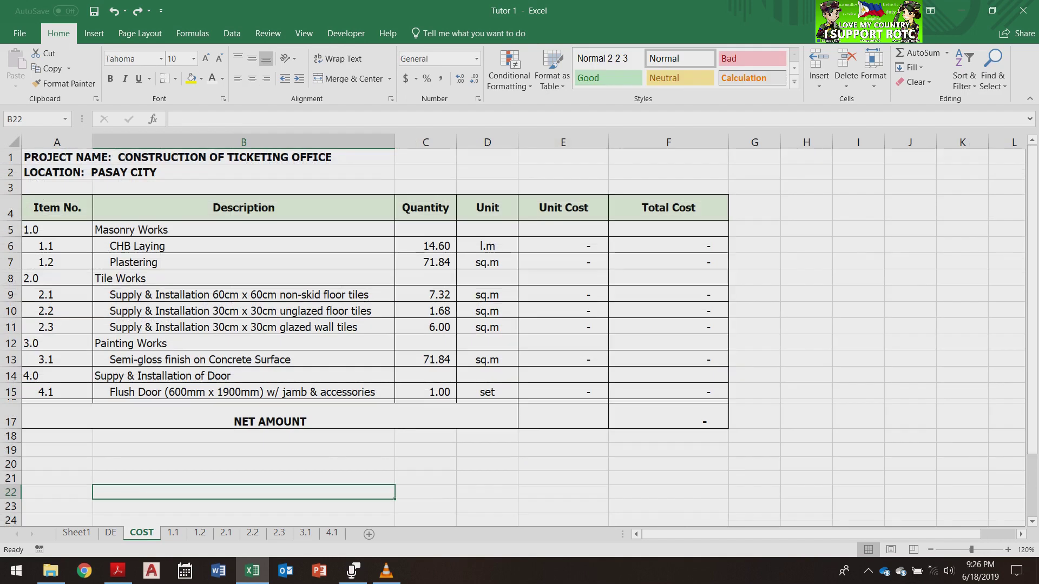
drag(244, 246, 243, 327)
click(243, 360)
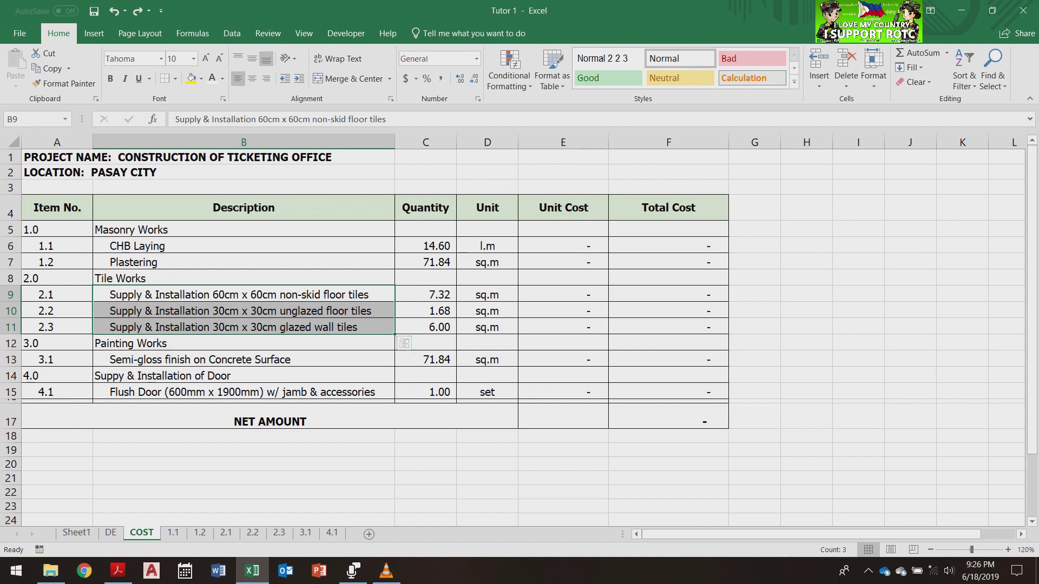
click(244, 359)
click(243, 229)
click(243, 278)
click(244, 343)
click(243, 376)
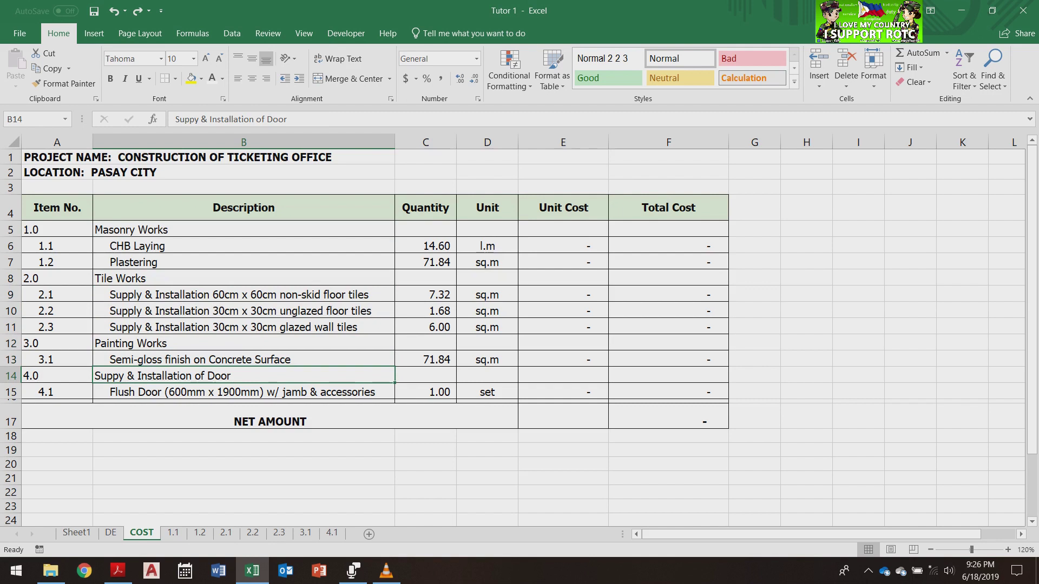
Temporarily fill the Quantity and Unit cells of the COST sheet's work items with yellow and undo the fill
drag(425, 229, 487, 392)
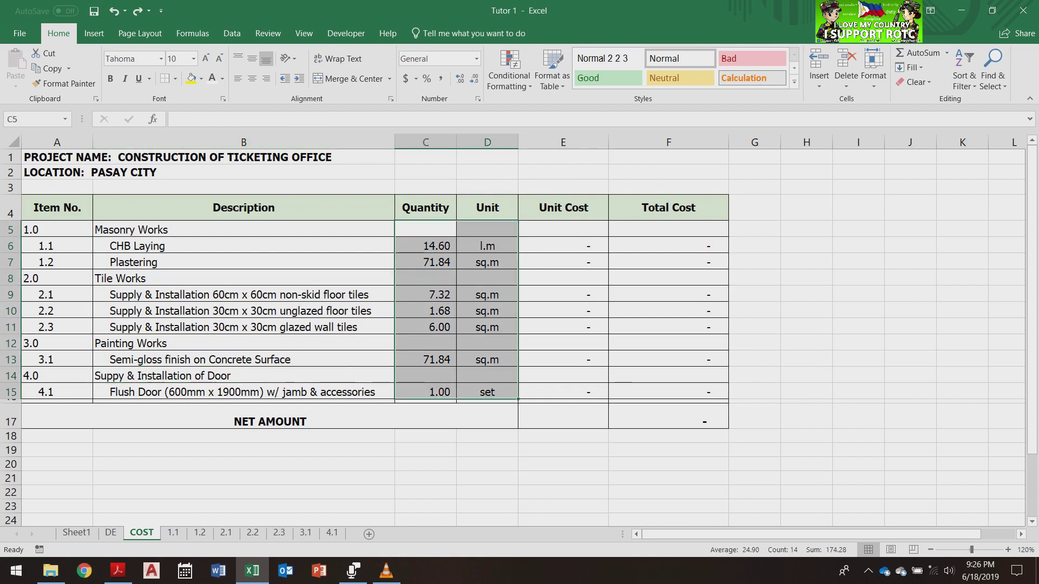
click(191, 79)
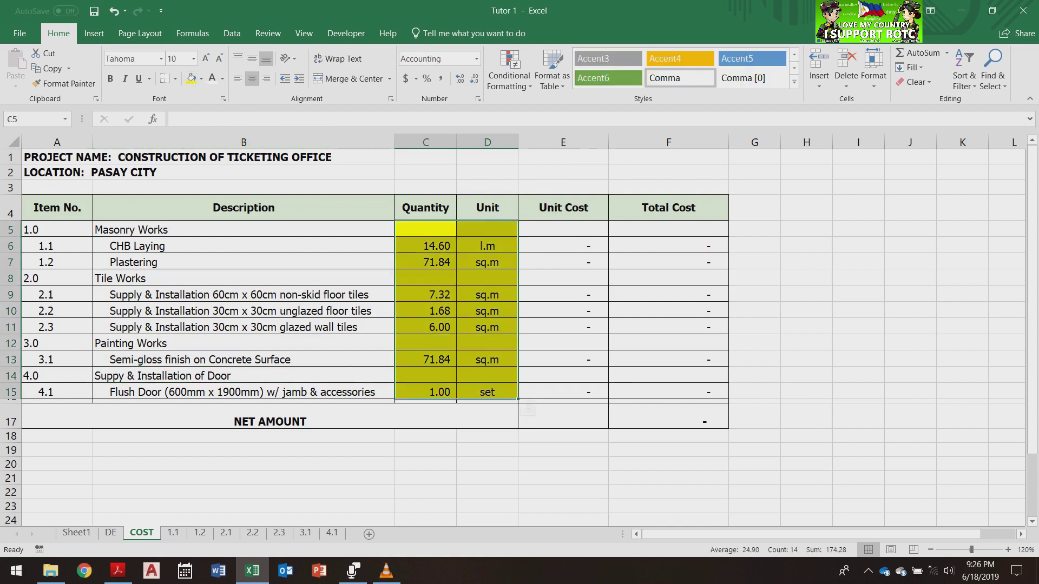
click(527, 408)
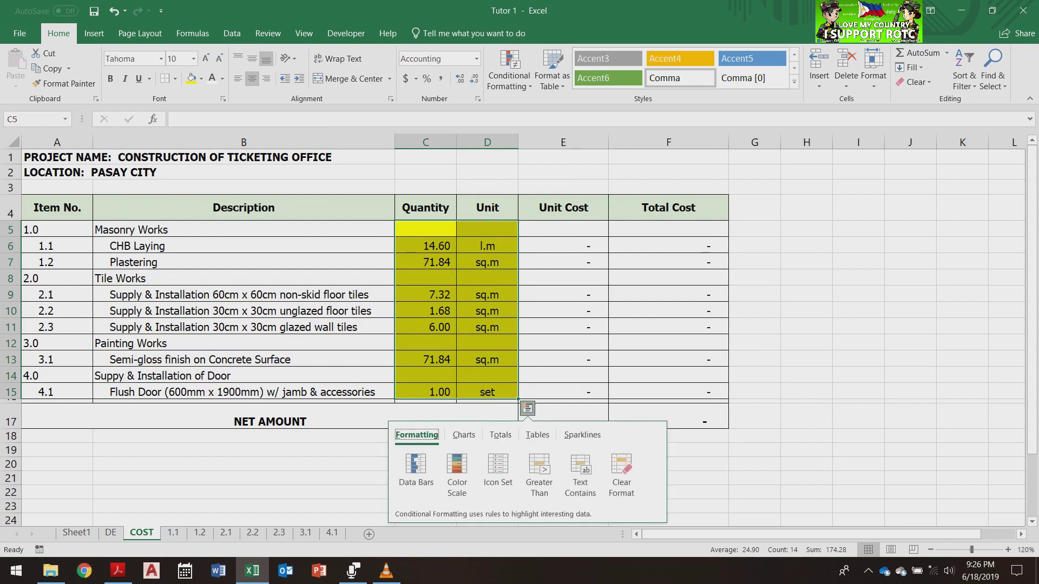
click(805, 435)
key(ctrl+z)
click(487, 278)
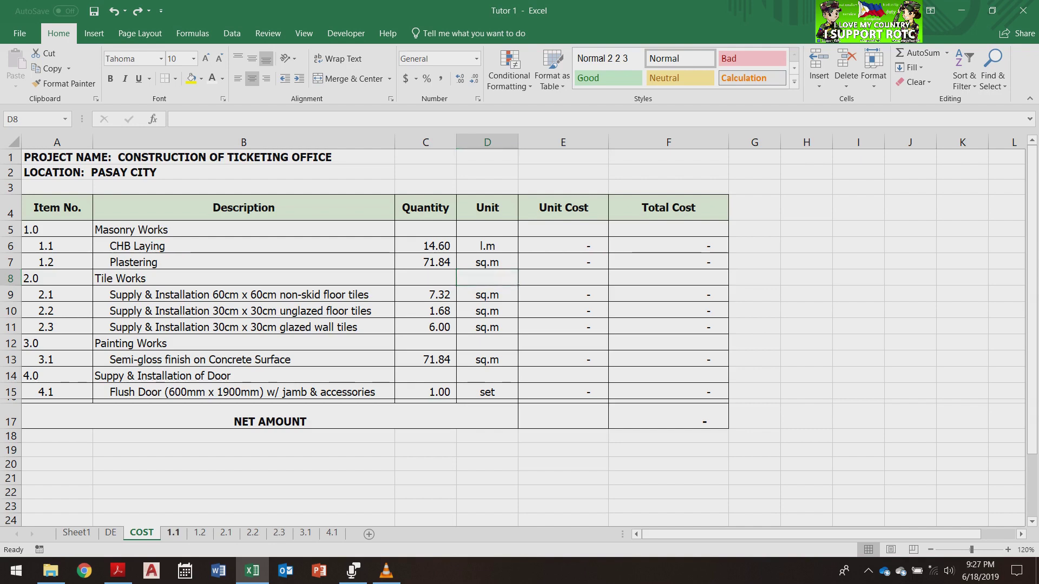
Open sheet 1.1, temporarily fill the work description cell B8 with yellow and undo the fill
key(ctrl+Page_Down)
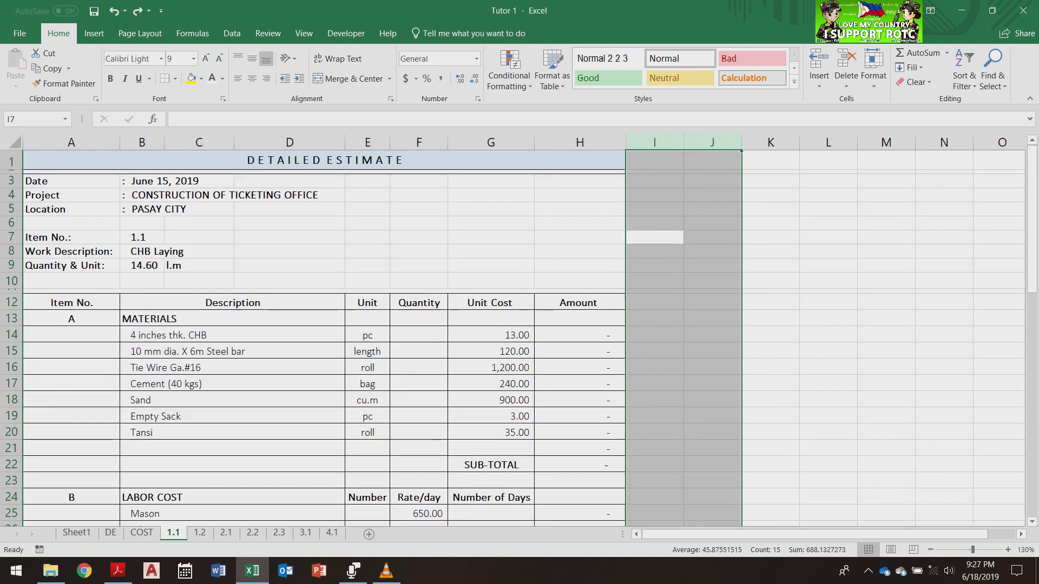
click(141, 251)
click(191, 78)
click(232, 416)
click(142, 251)
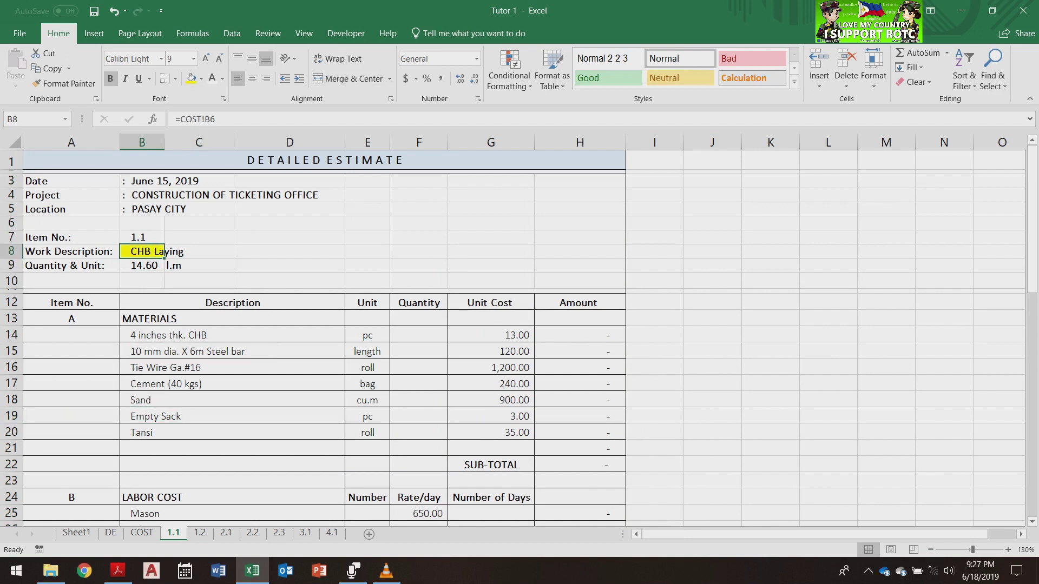
key(ctrl+z)
drag(770, 416, 770, 400)
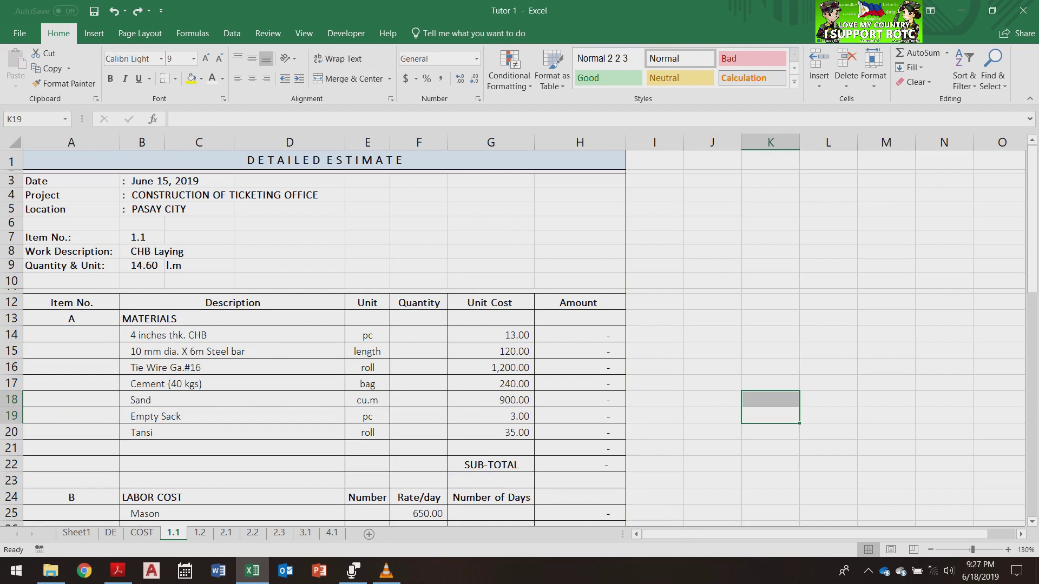
Examine the material items from row 14 and the labor roles in rows 25 to 28 of the CHB Laying estimate
click(232, 335)
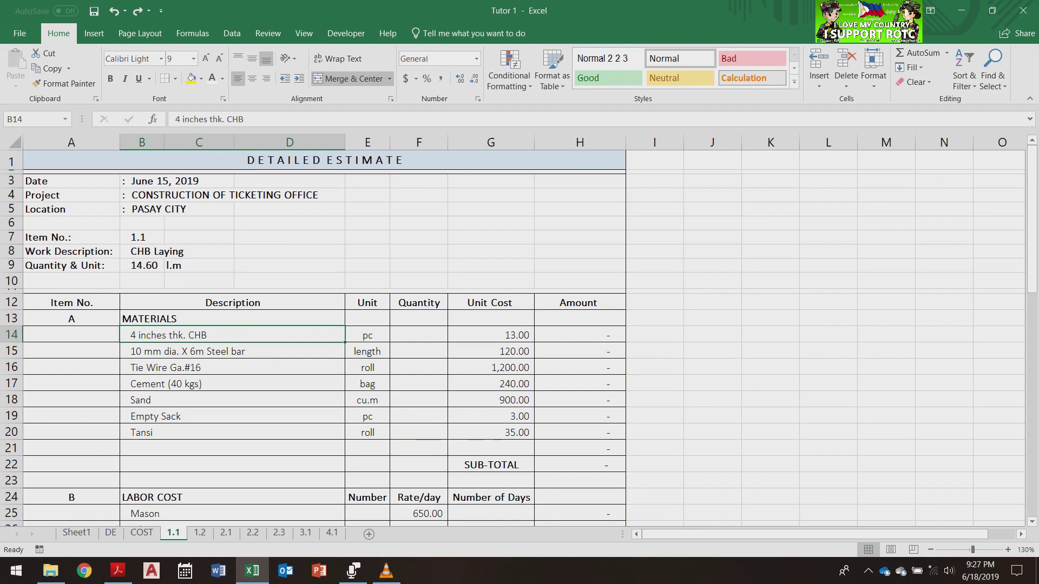
click(232, 448)
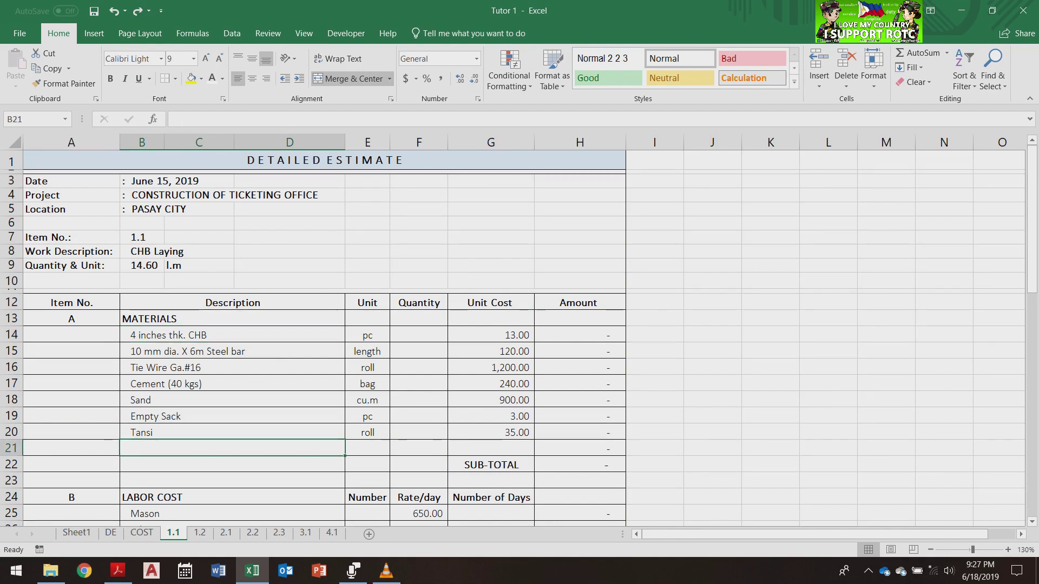
scroll(520, 336, down, 4)
scroll(519, 336, up, 1)
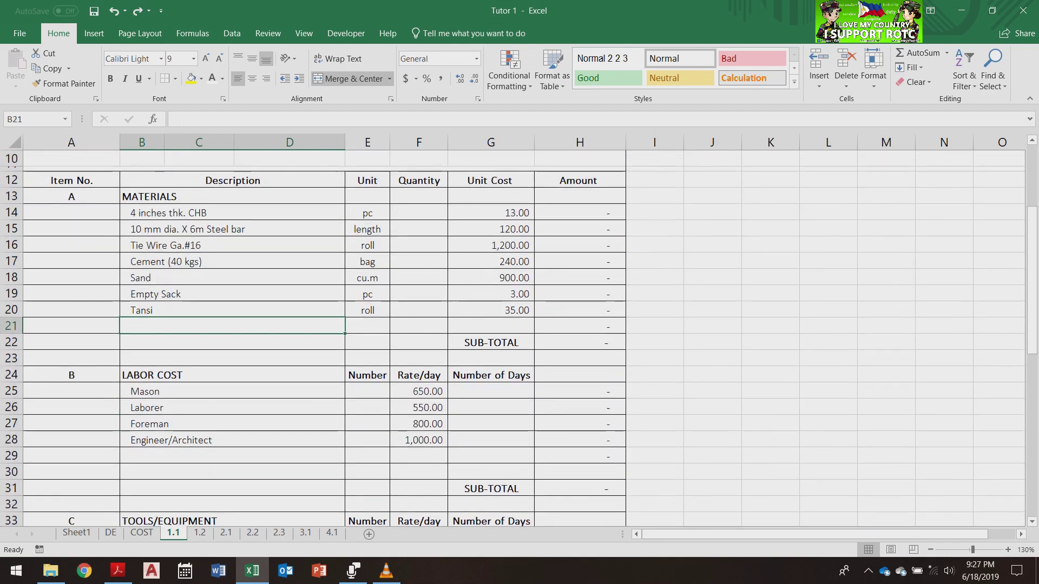
click(232, 391)
click(232, 440)
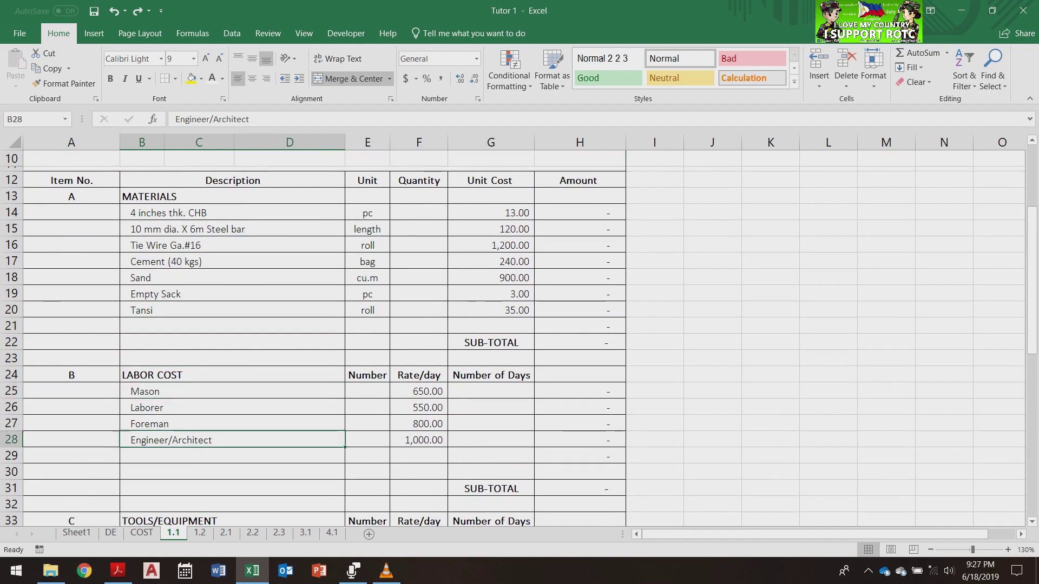
drag(233, 391, 233, 440)
scroll(518, 335, up, 3)
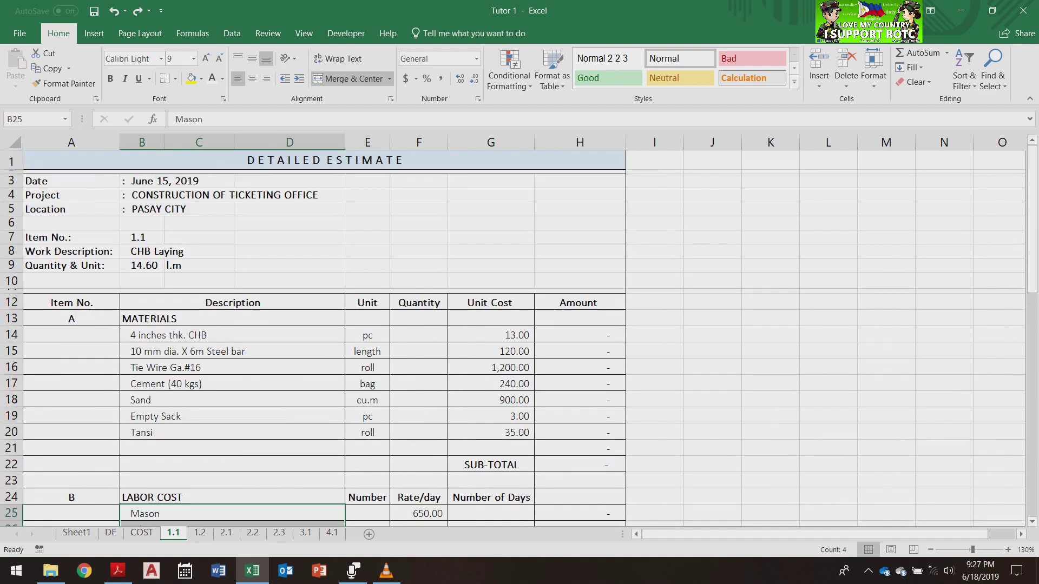
click(232, 335)
click(232, 480)
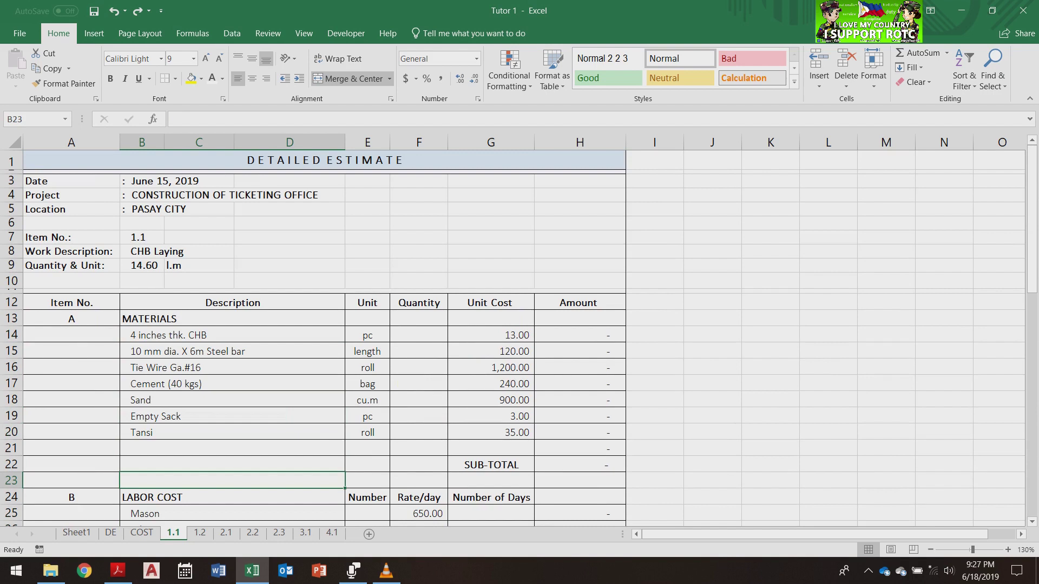
Review the material unit costs from G14, the daily labor rates and the cost summary rows 43 to 48 of sheet 1.1
click(490, 335)
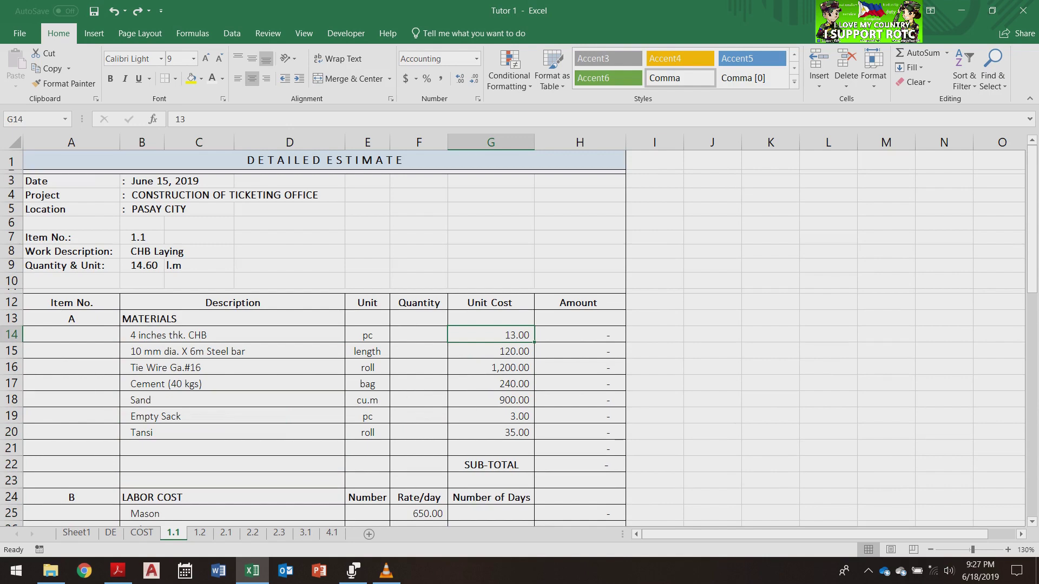
scroll(325, 335, down, 2)
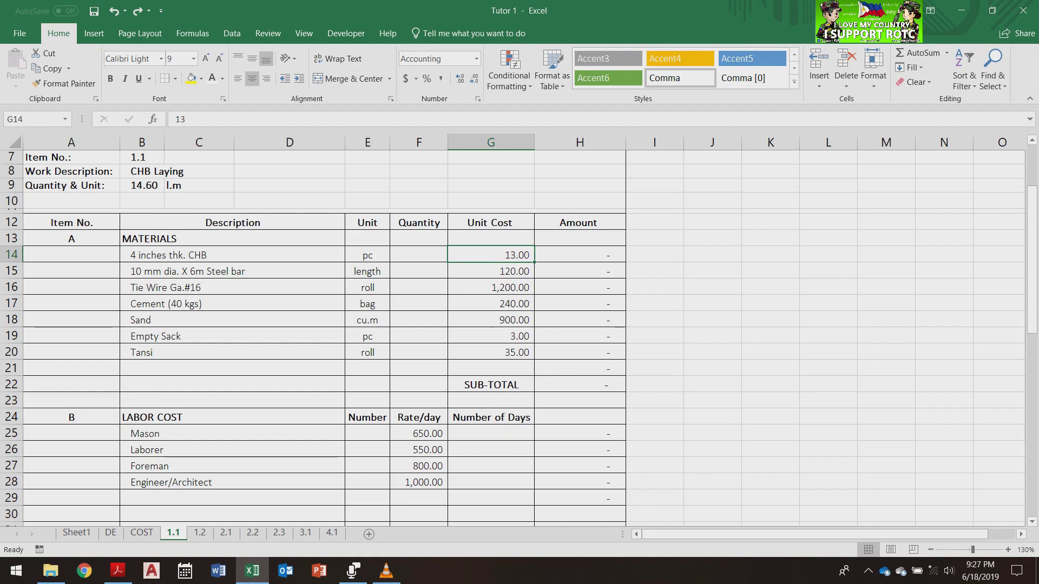
scroll(324, 335, down, 2)
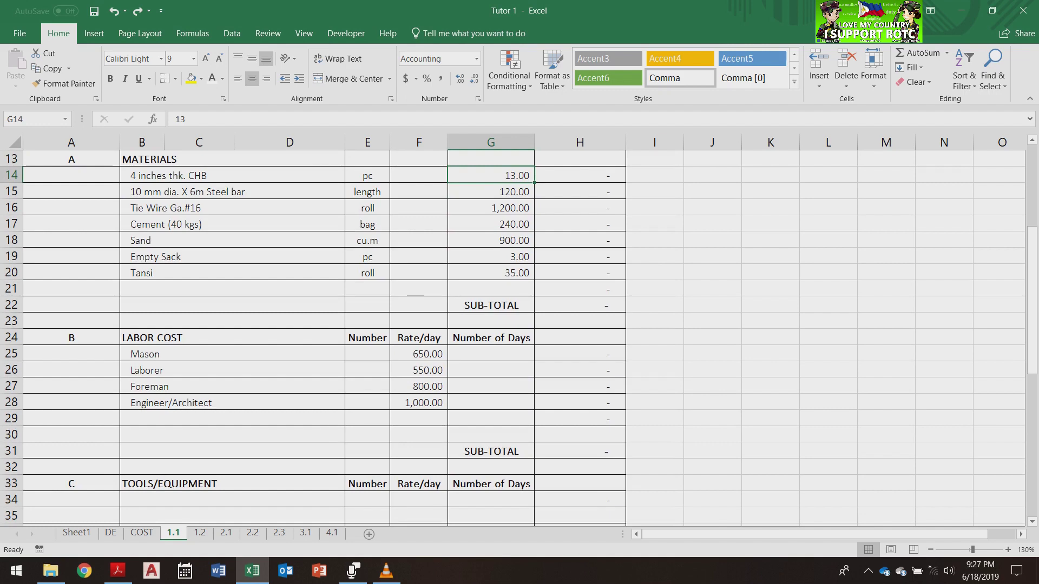
scroll(514, 336, up, 4)
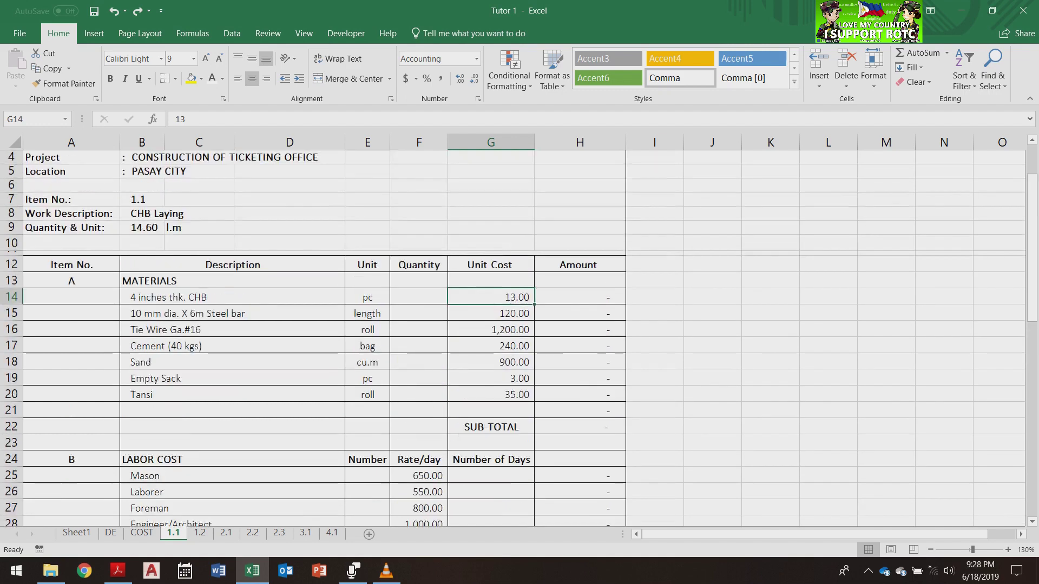
scroll(514, 336, down, 2)
scroll(514, 336, up, 2)
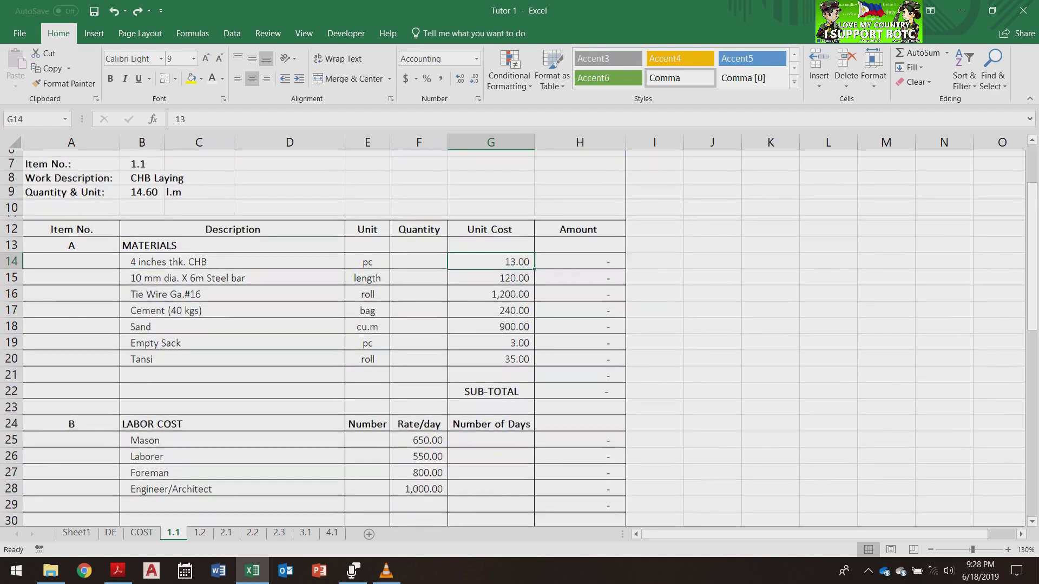
scroll(514, 336, down, 1)
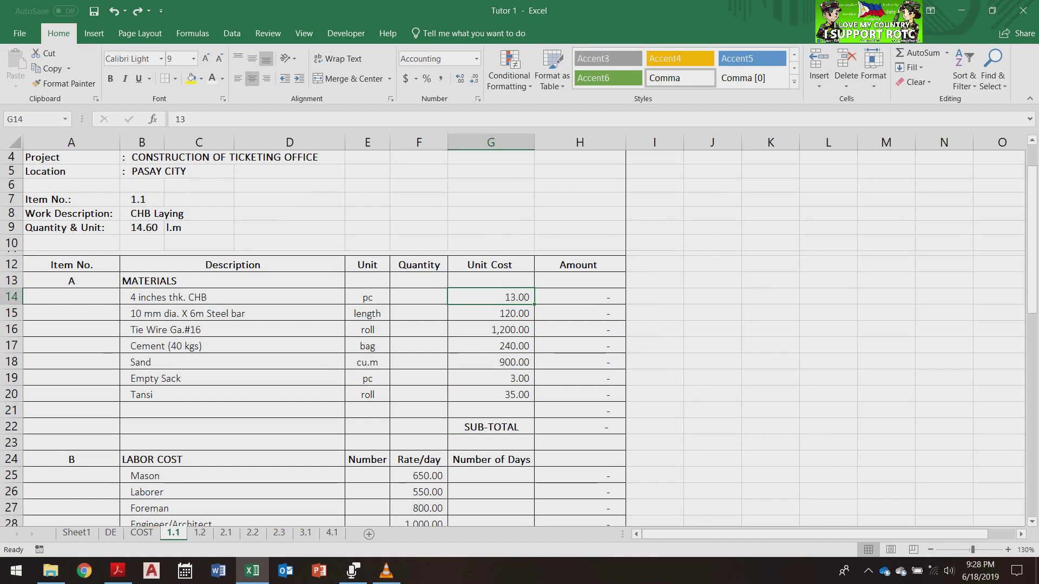
scroll(515, 335, down, 5)
scroll(514, 335, down, 4)
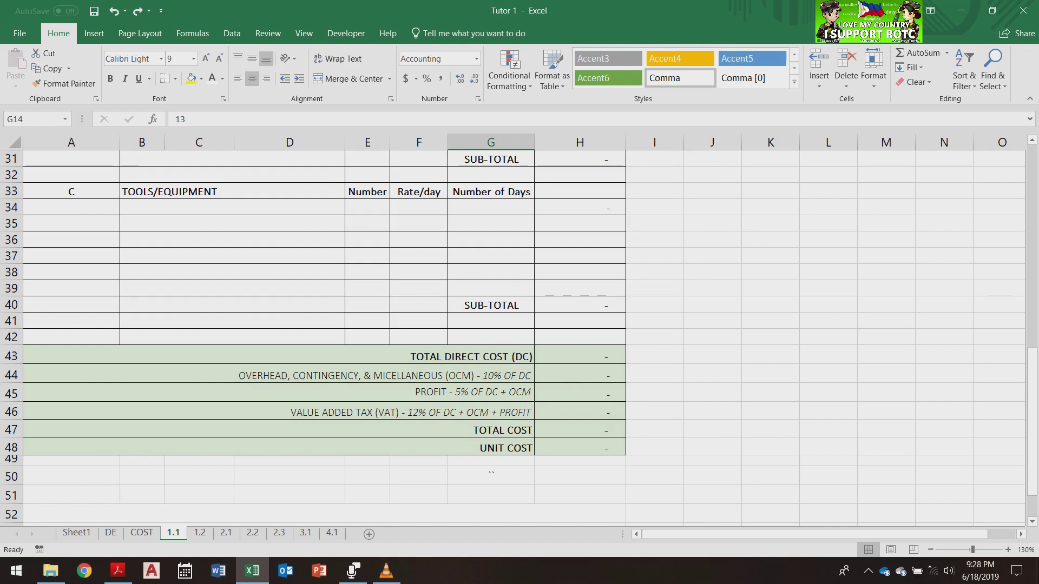
Inspect the CHB Laying unit cost link in E6 and the Net Amount formula in F17 of the COST sheet
scroll(514, 336, up, 6)
key(ctrl+Page_Up)
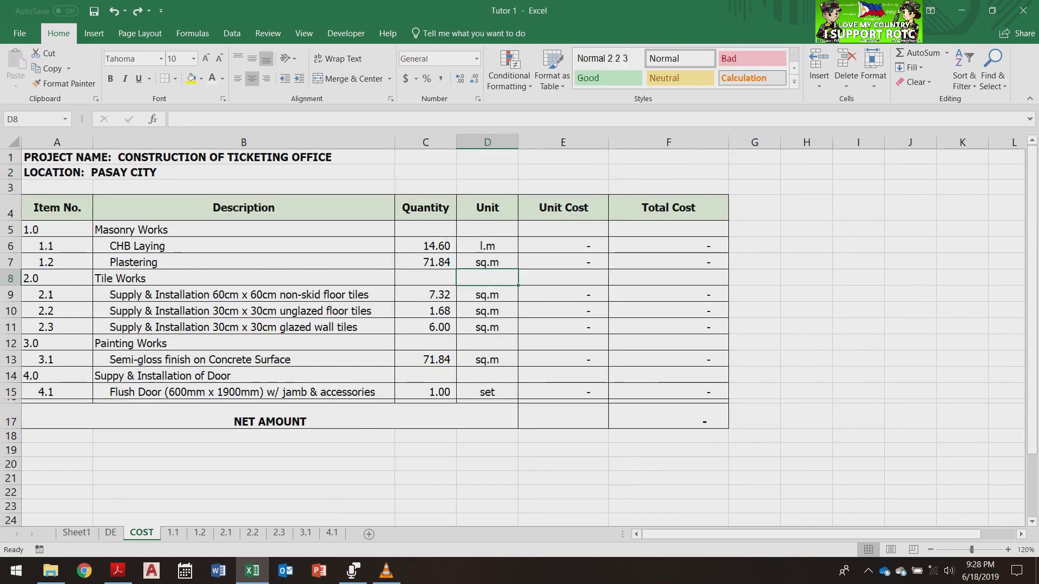
click(562, 246)
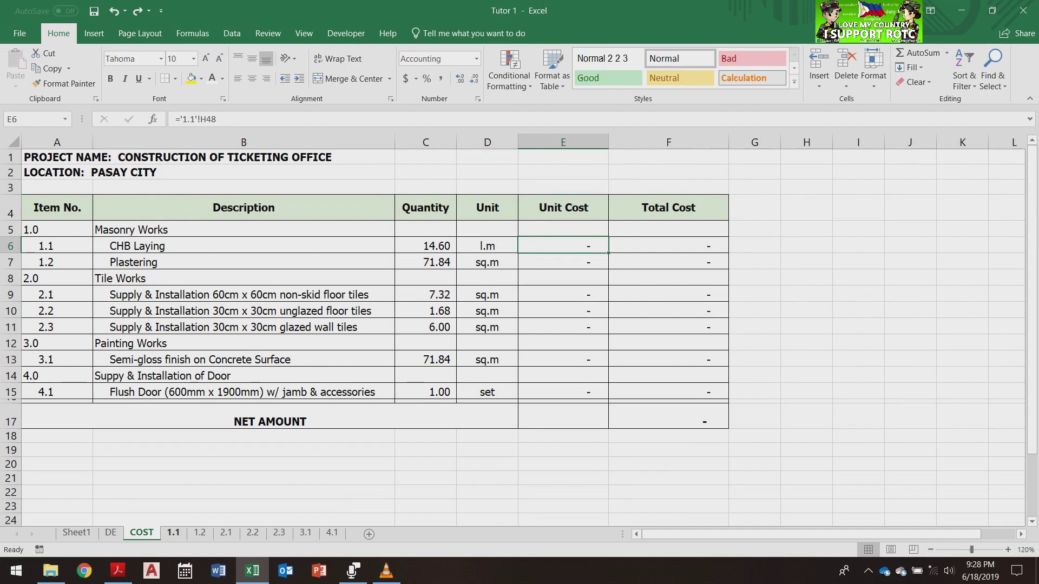
key(ctrl+Page_Down)
key(ctrl+Page_Up)
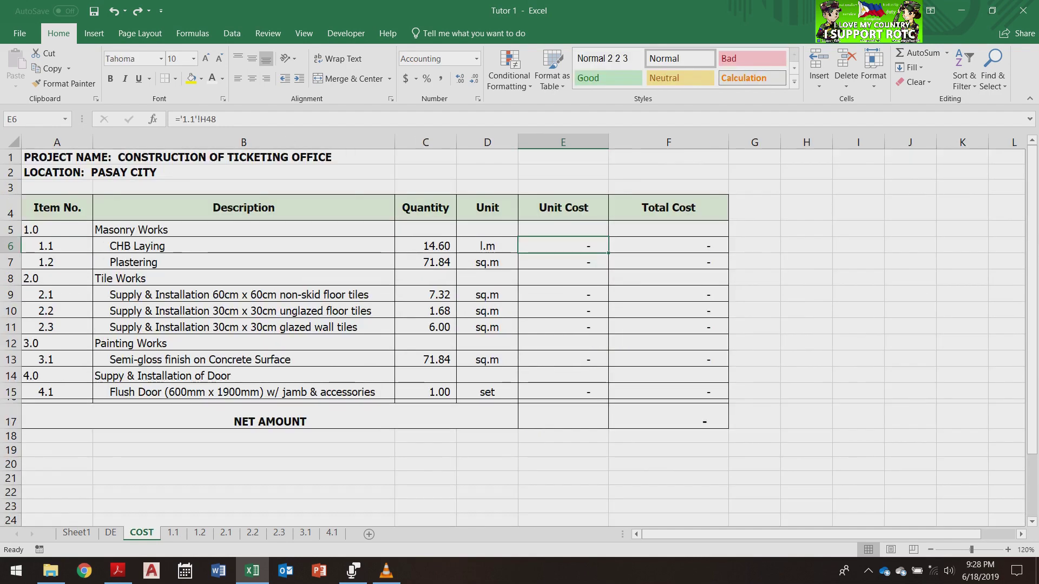
click(668, 417)
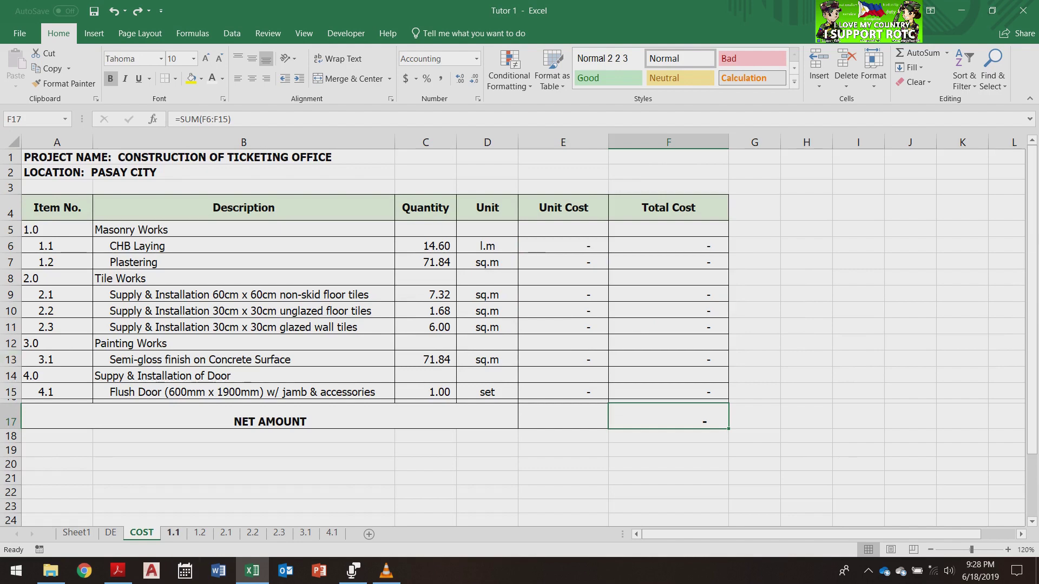
Return to sheet 1.1 and examine the Quantity cell F14 and the cells I14 to I20 beside the materials table
click(173, 532)
scroll(518, 338, up, 1)
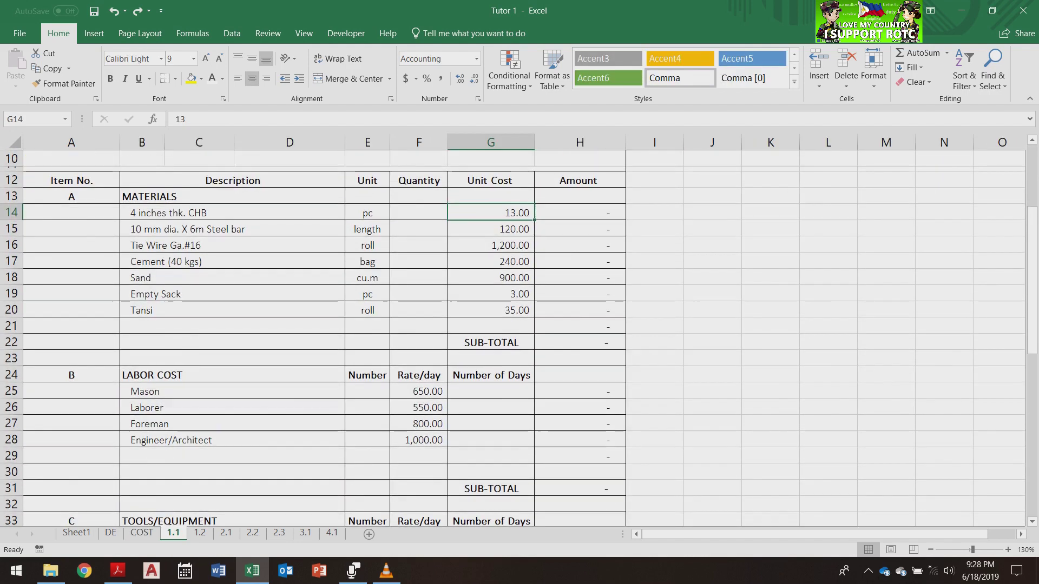
click(418, 212)
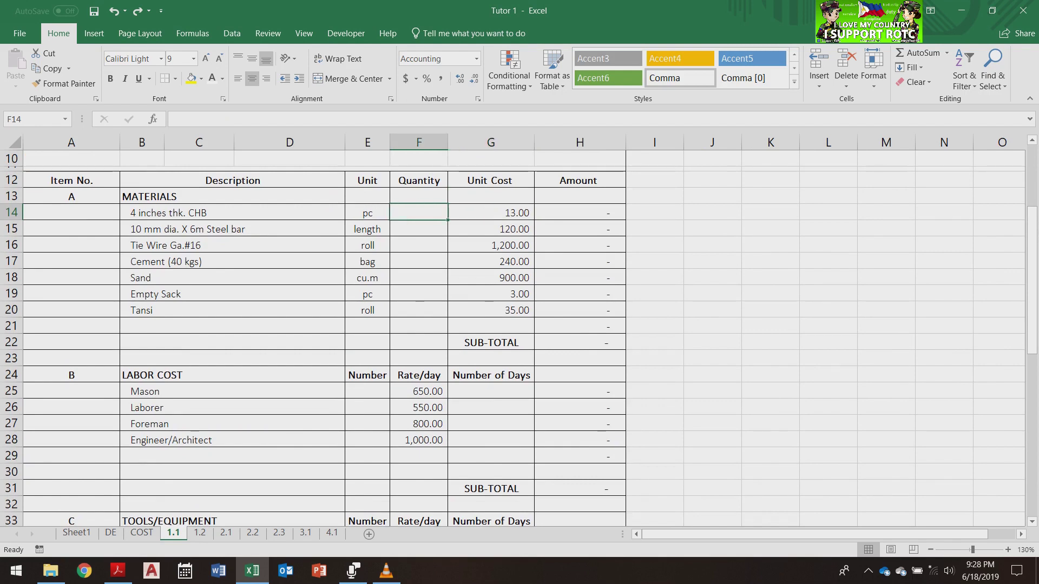
scroll(518, 337, up, 2)
drag(654, 297, 654, 394)
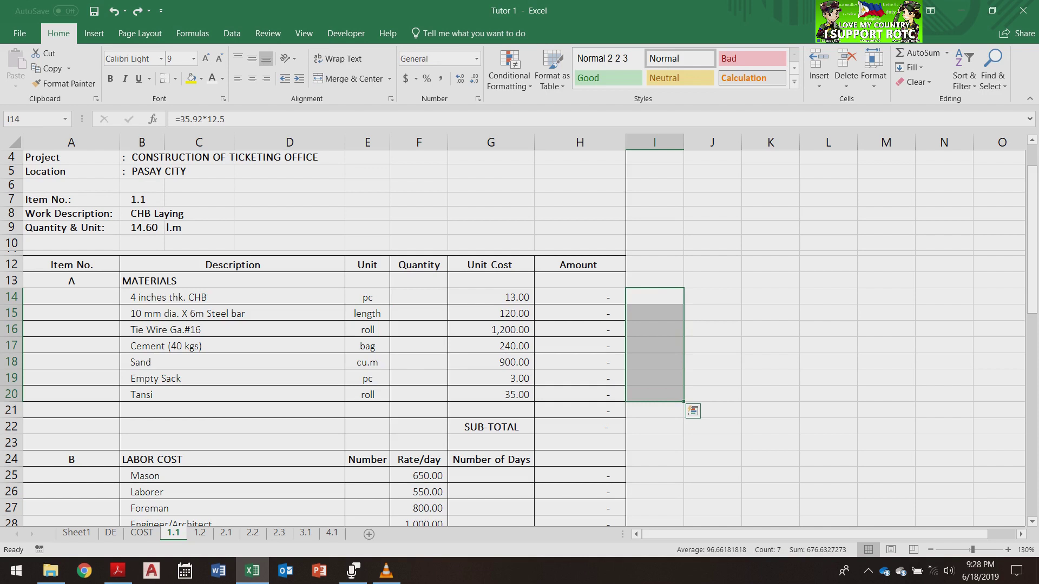
click(692, 411)
click(828, 345)
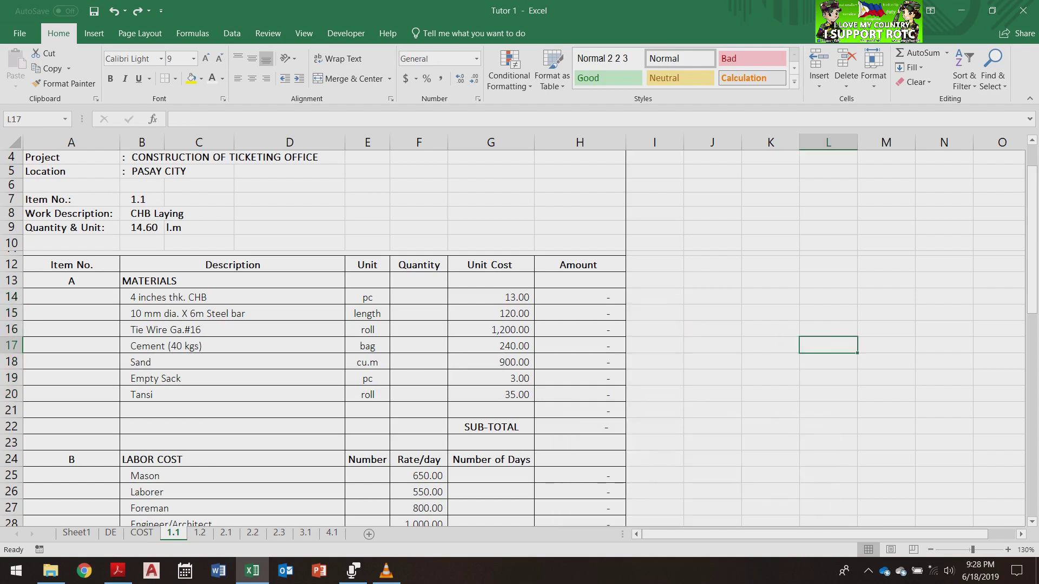
Copy the hidden quantities in I14:I20 into the material Quantity cells F14:F20 as values and review the listed materials
drag(654, 297, 654, 394)
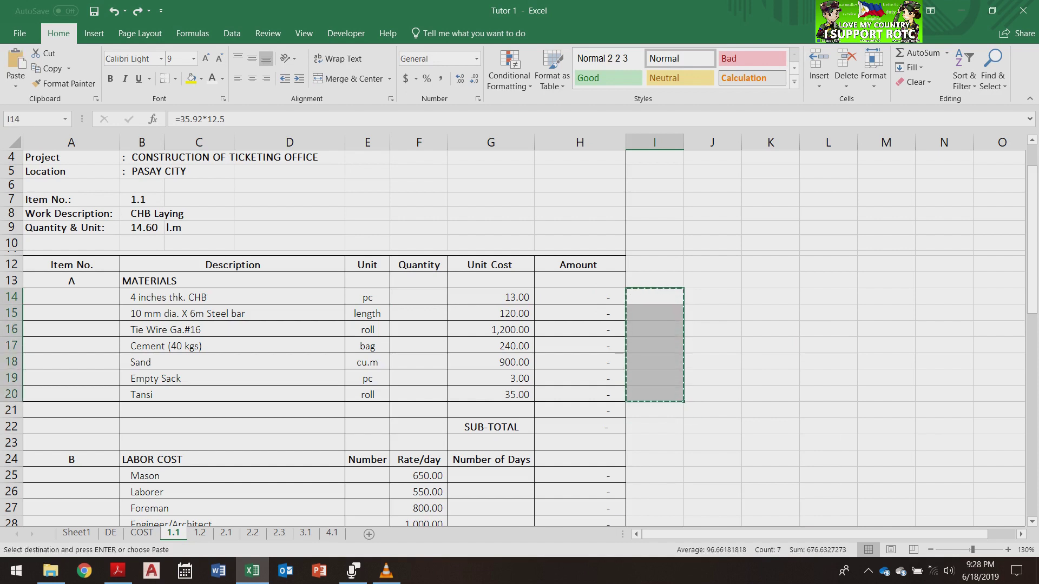
right_click(411, 297)
click(440, 64)
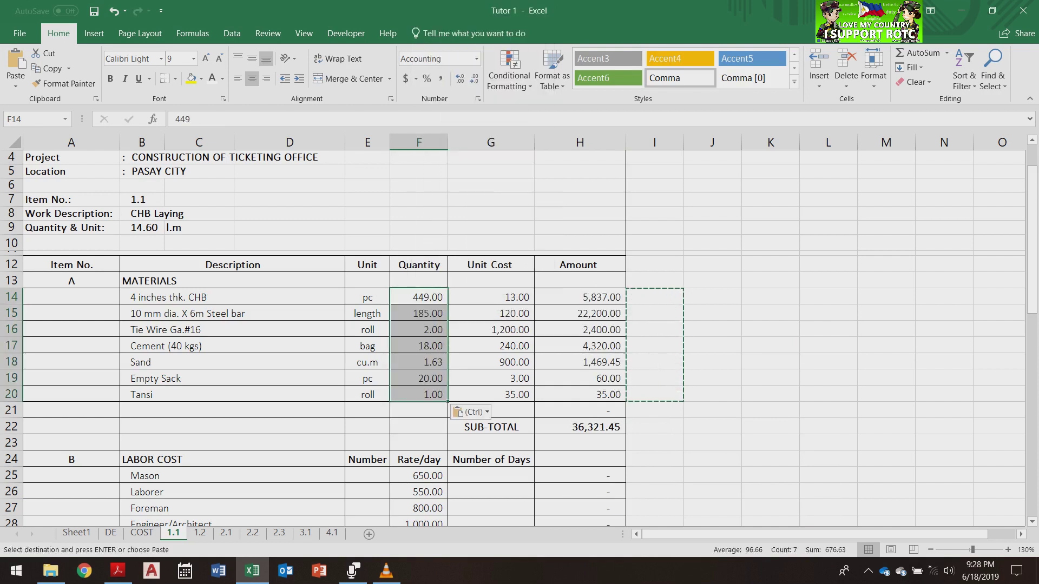
click(828, 393)
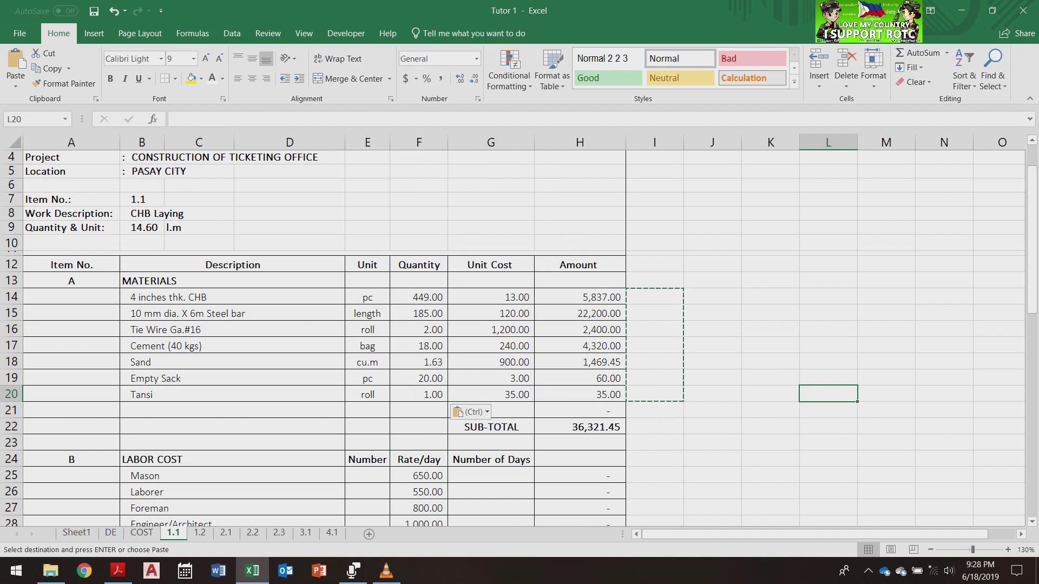
click(233, 297)
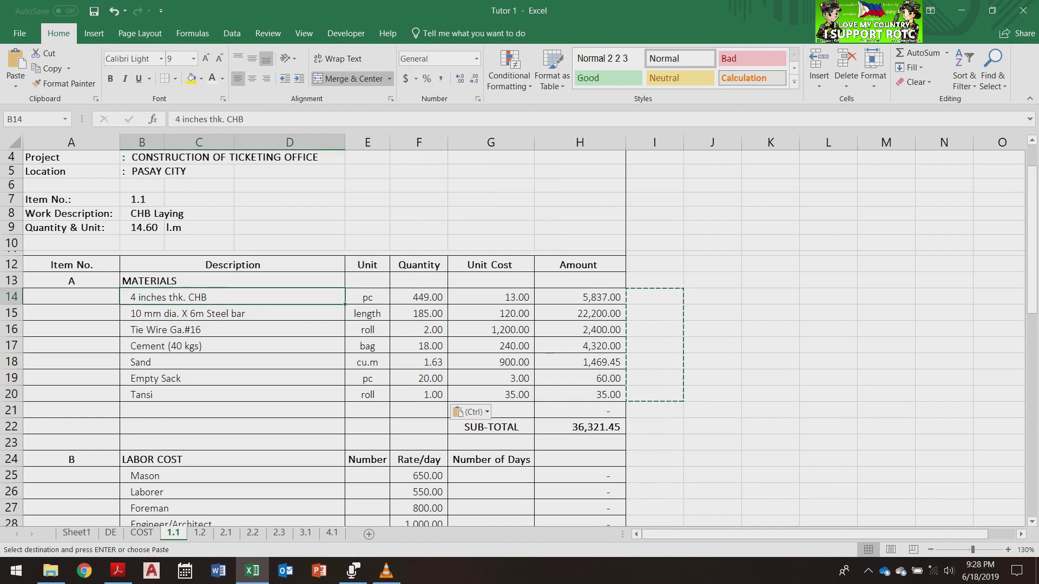
click(232, 313)
drag(233, 296, 232, 394)
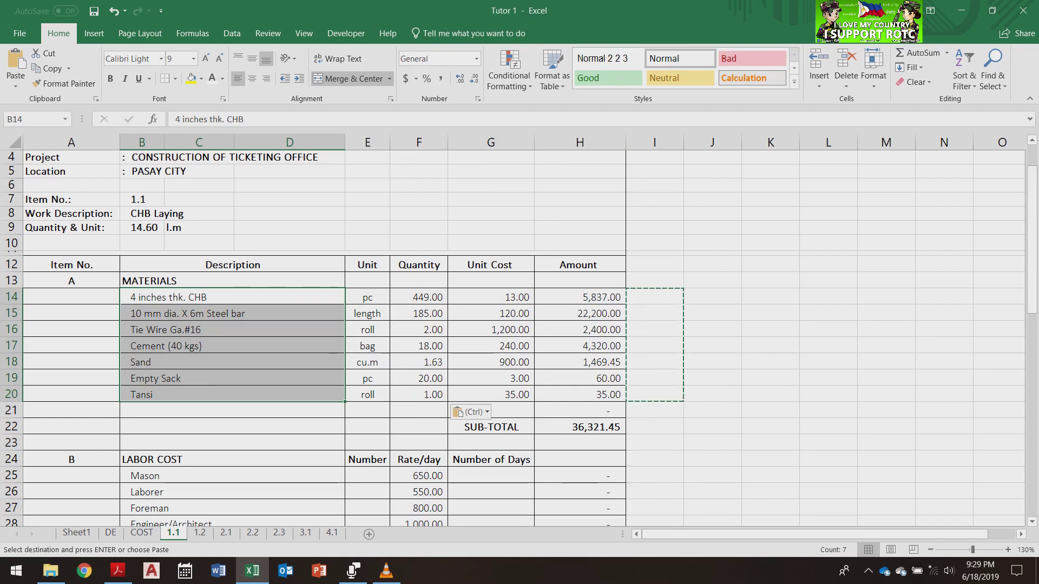
Fill the labor Number cells E25:E28 with the values copied from I25:I28
scroll(519, 335, down, 3)
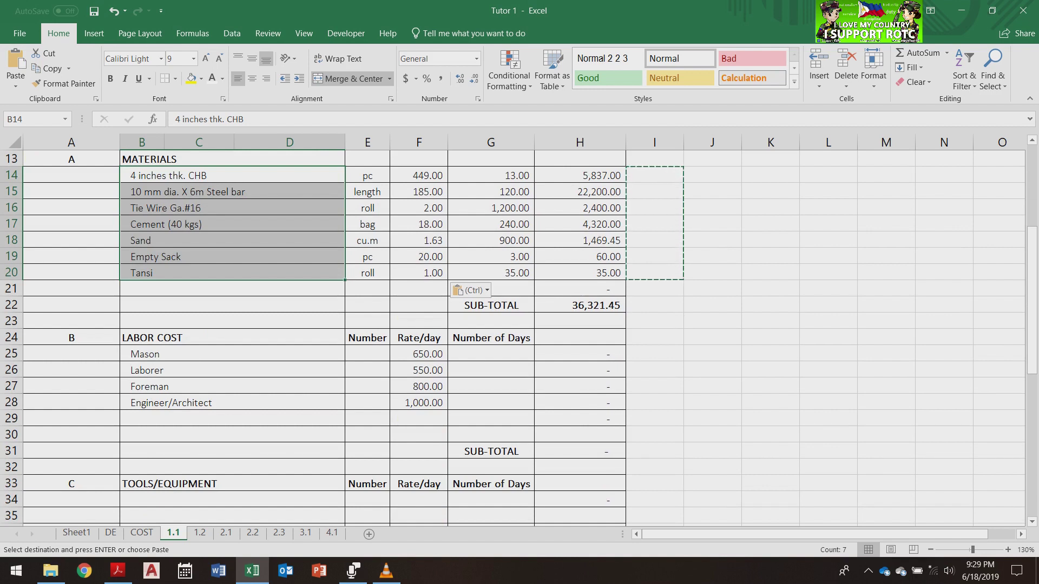
drag(654, 353, 654, 402)
key(ctrl+c)
right_click(381, 355)
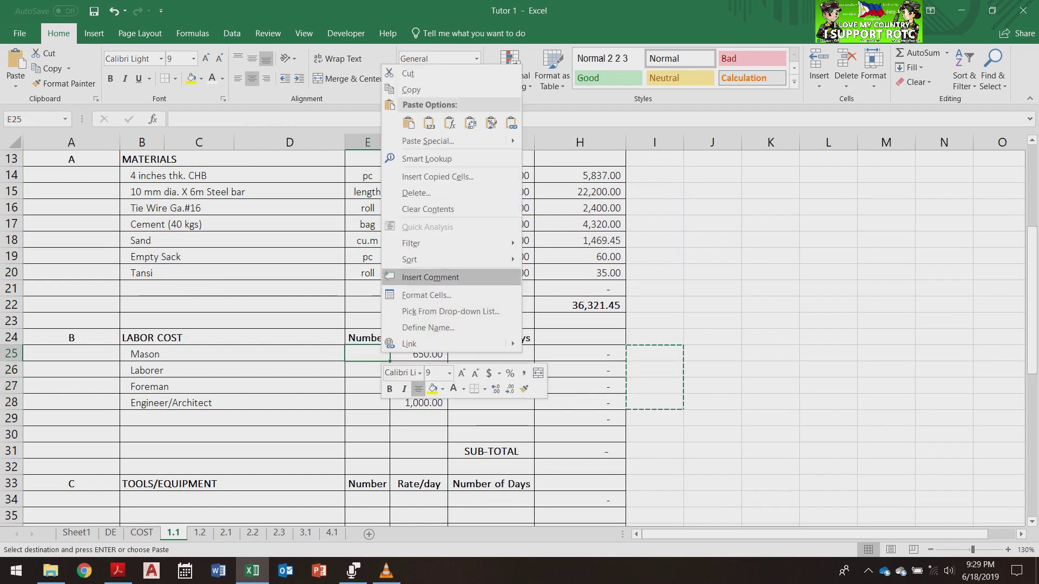
click(407, 120)
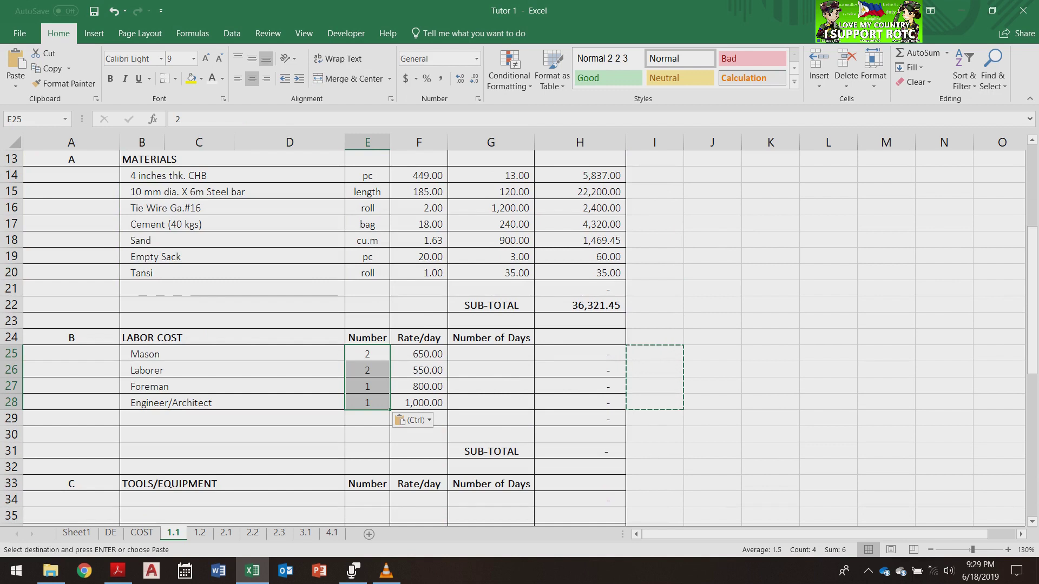
Copy the day counts in J25:J28 into the labor Number of Days cells G25:G28 as values
drag(712, 354, 713, 403)
key(ctrl+c)
click(498, 354)
right_click(498, 354)
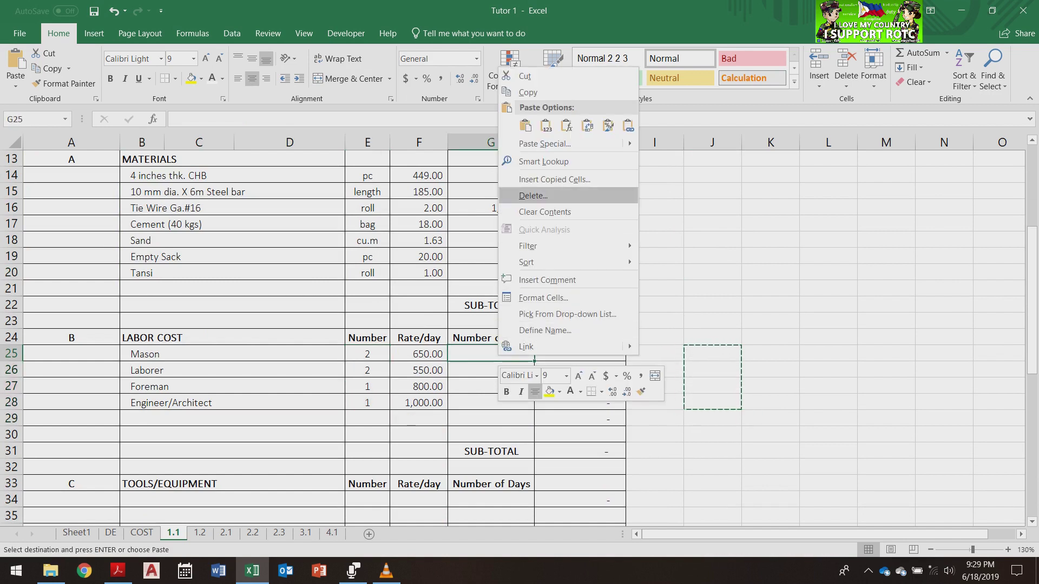
click(545, 126)
click(654, 450)
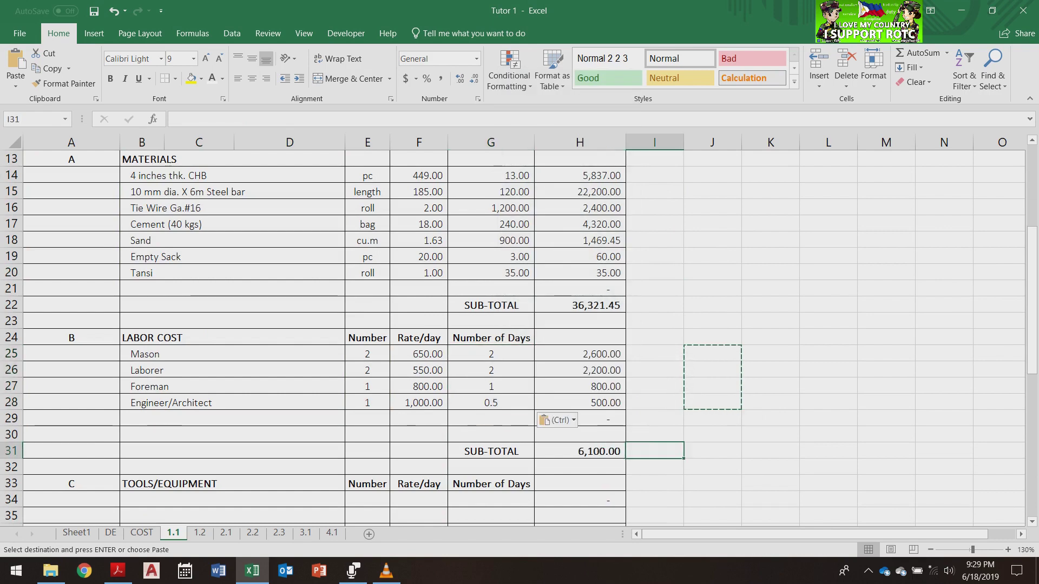
key(Escape)
Inspect the sub-total formulas for materials in H22 and labor cost in H31
scroll(520, 325, up, 4)
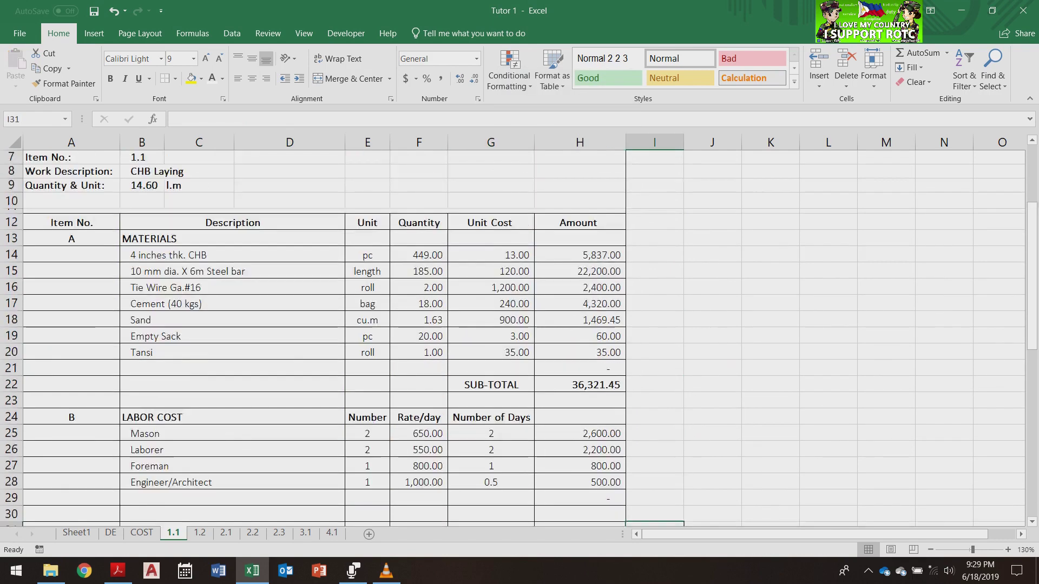
scroll(519, 325, down, 2)
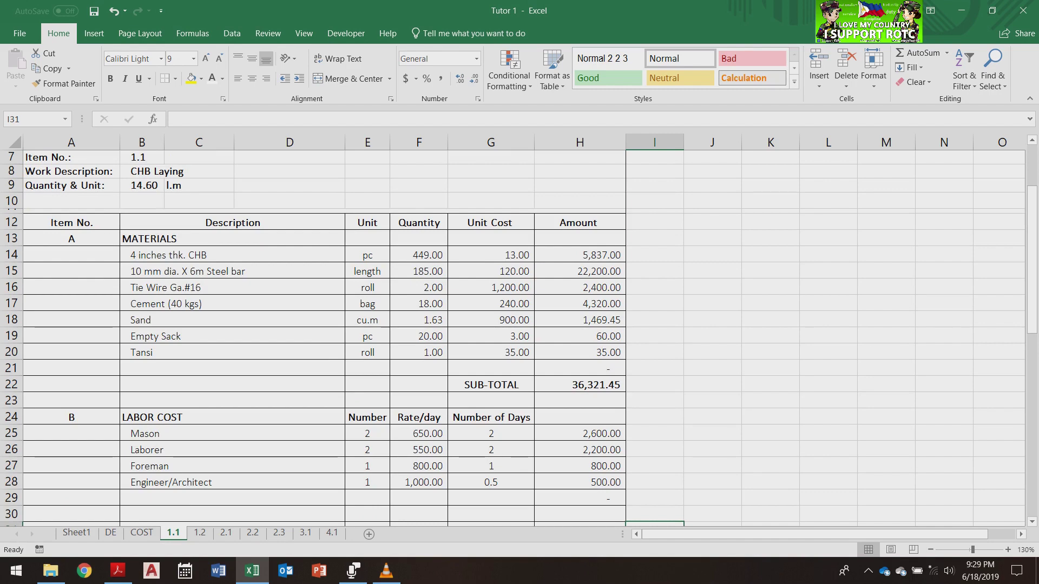
click(579, 385)
scroll(520, 325, down, 3)
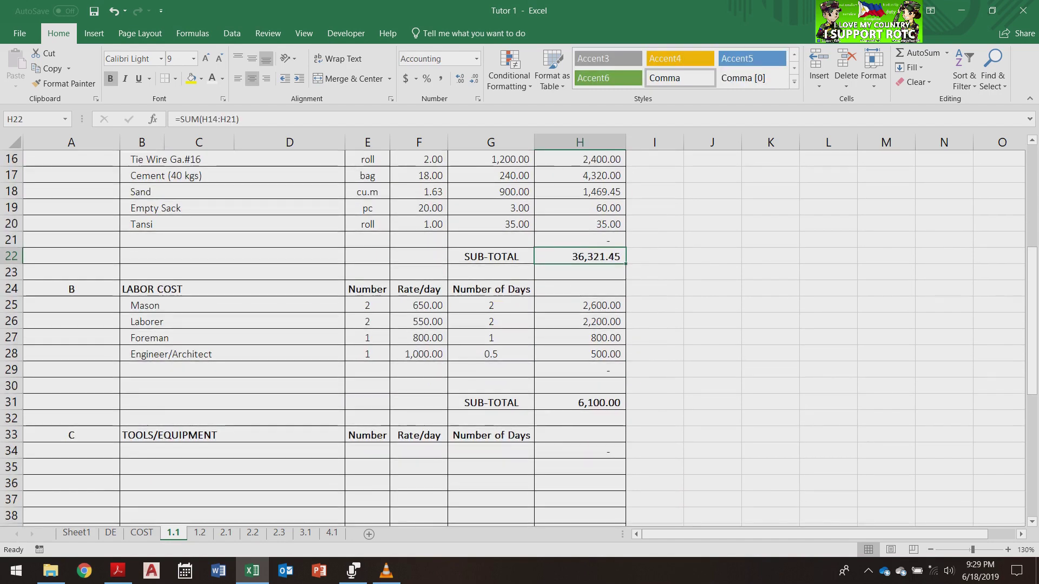
click(579, 402)
scroll(519, 325, down, 4)
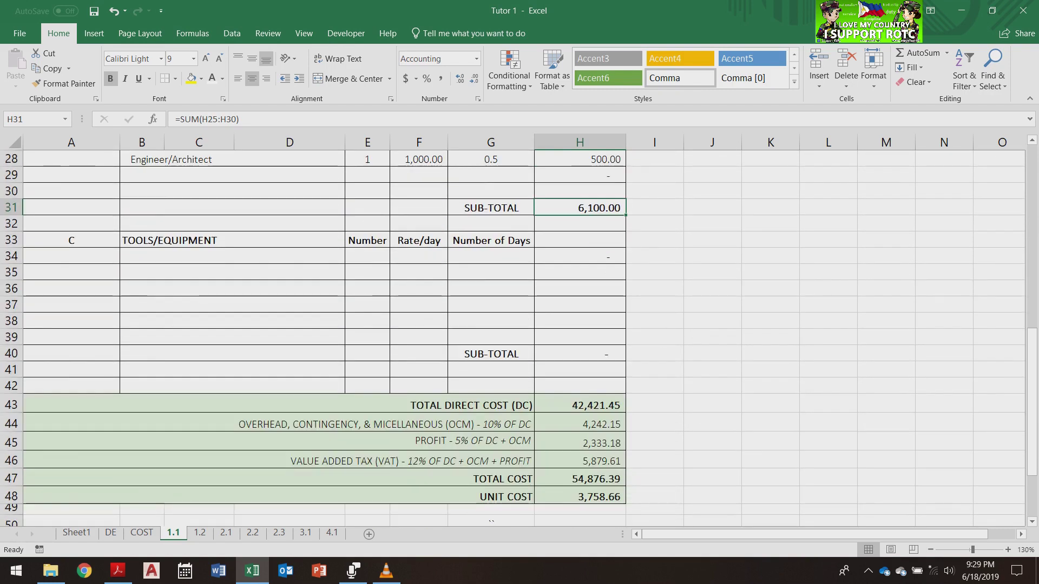
Compare the Total Direct Cost formula in H43 with the overhead and contingency formula in H44 and the profit cell H45
click(580, 404)
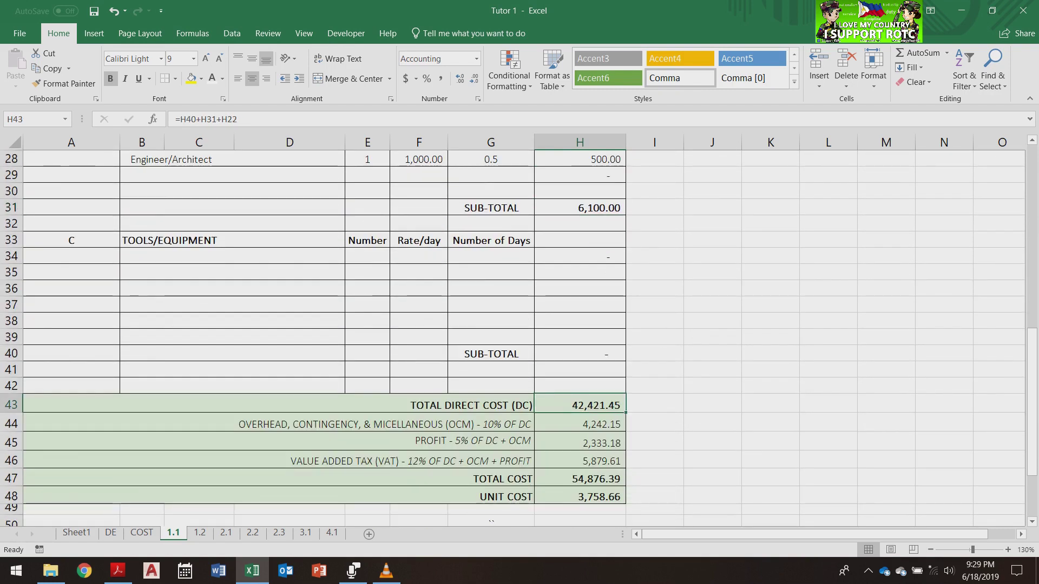
click(580, 422)
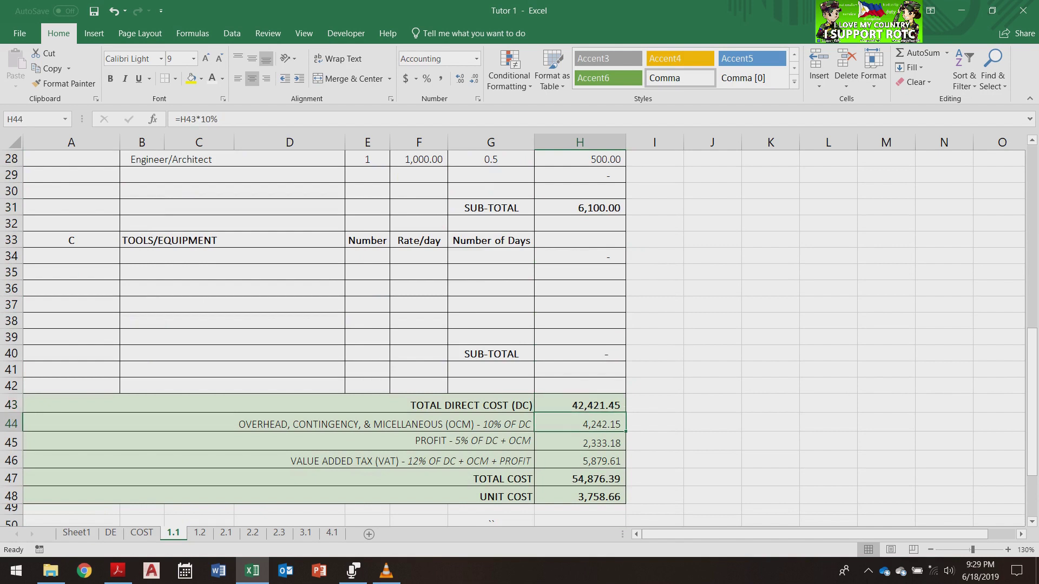
click(579, 404)
click(579, 423)
click(579, 403)
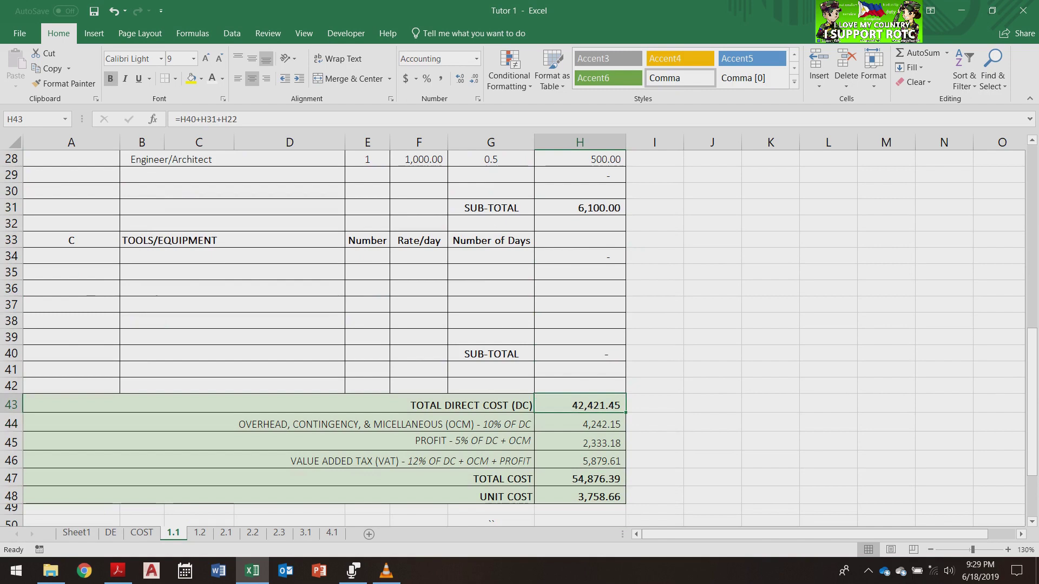
click(579, 423)
click(579, 404)
click(579, 422)
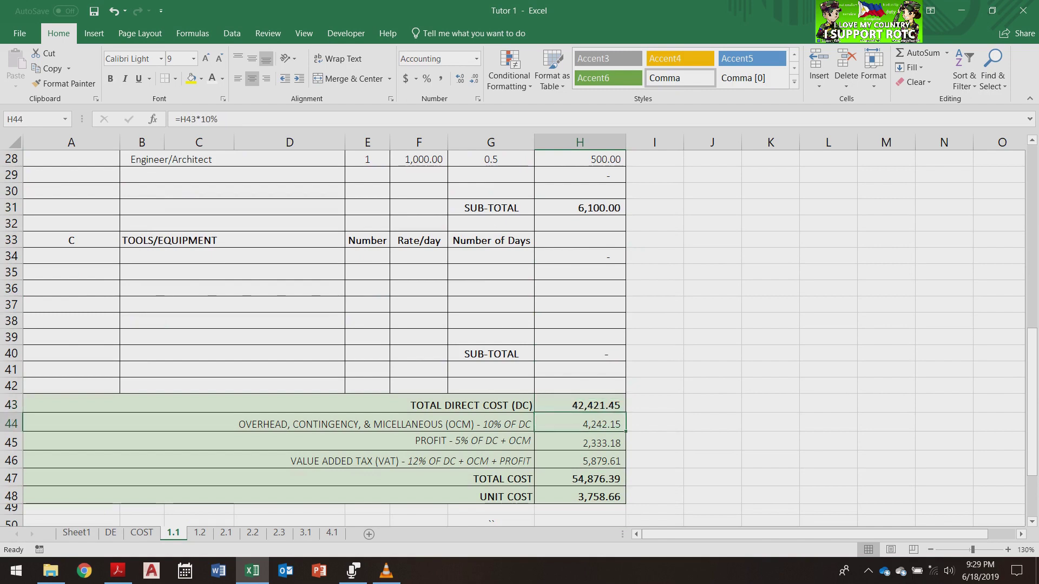
click(580, 442)
Trace the Total Direct Cost formula in H43 back to the materials, labor and equipment sub-totals
click(580, 403)
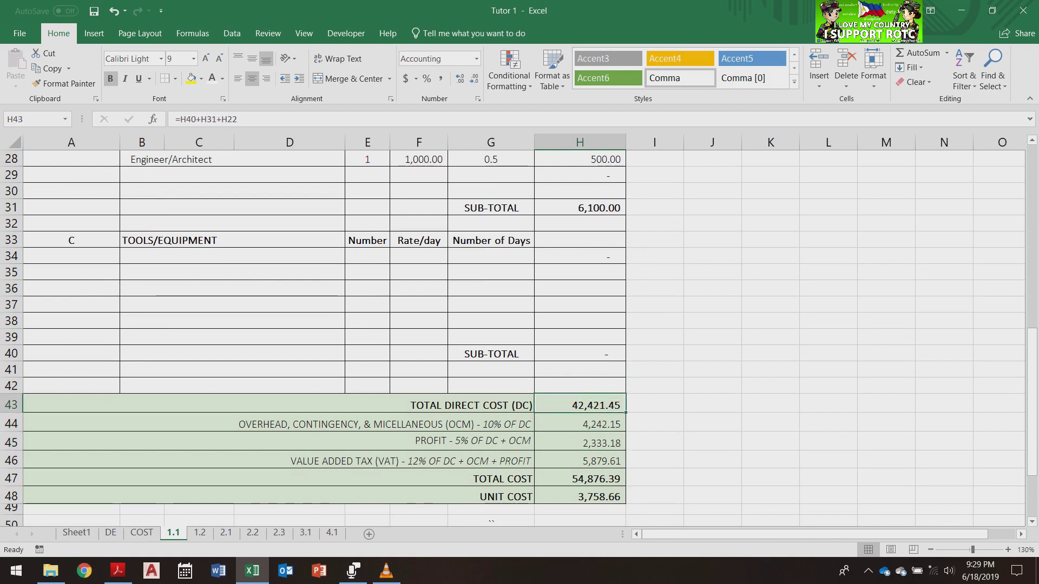
scroll(520, 338, up, 4)
scroll(520, 339, down, 3)
key(F2)
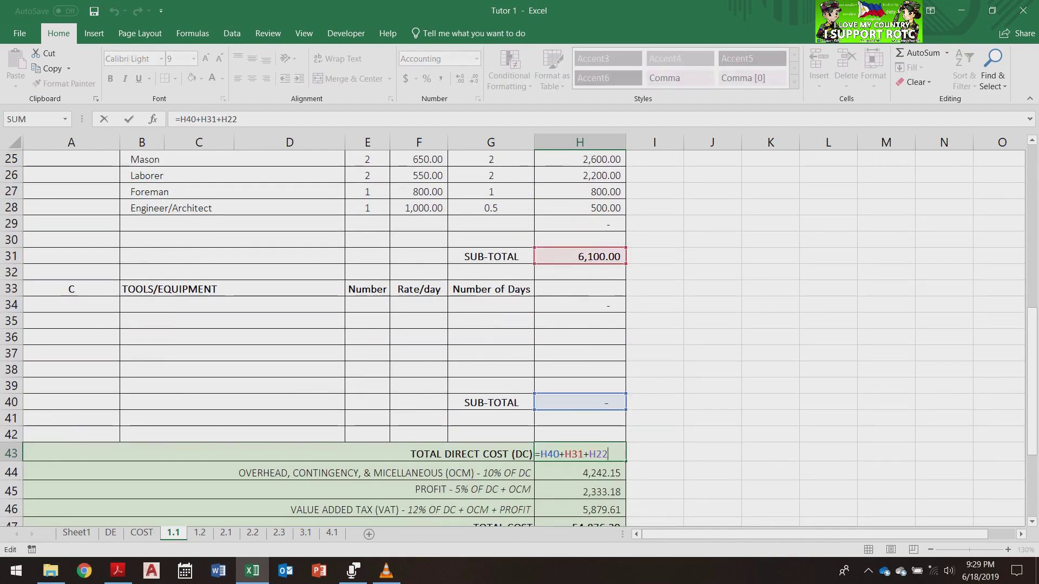
scroll(519, 338, up, 5)
scroll(519, 338, down, 3)
scroll(519, 338, down, 1)
key(Escape)
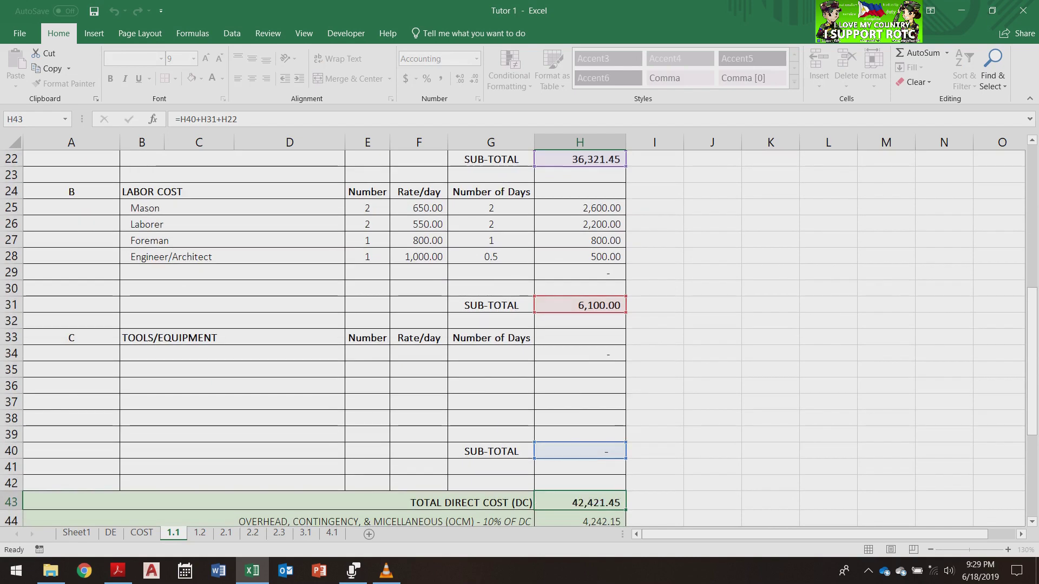
scroll(519, 338, down, 2)
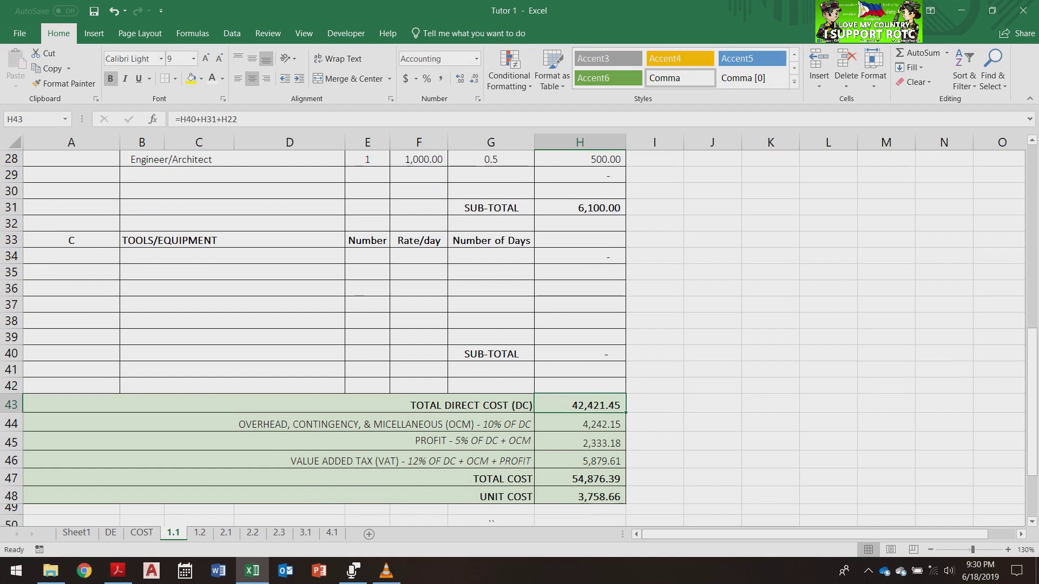
Examine the cell references in the overhead, profit and VAT formulas in H44, H45 and H46
click(580, 423)
key(F2)
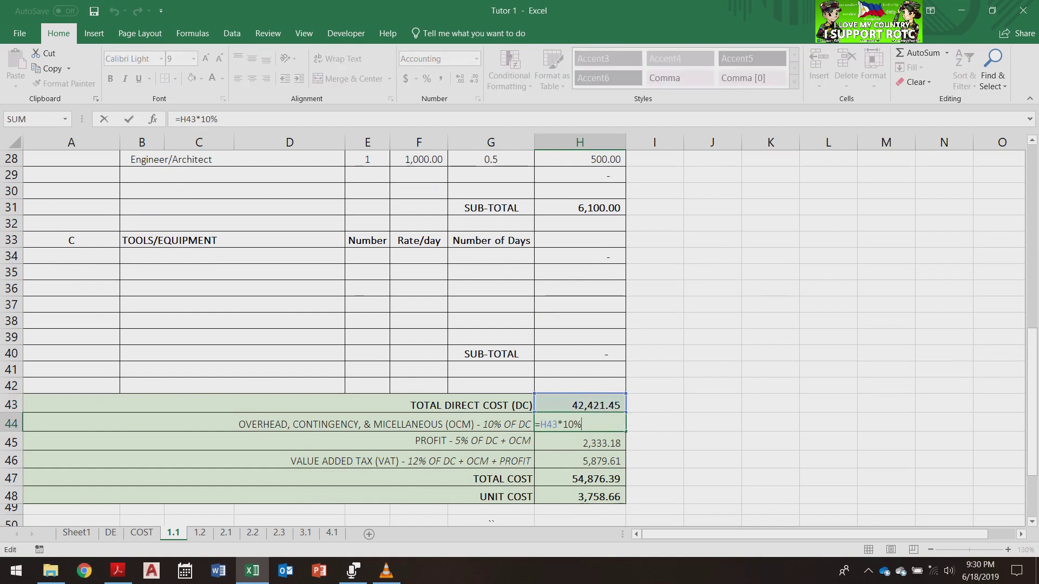
key(Return)
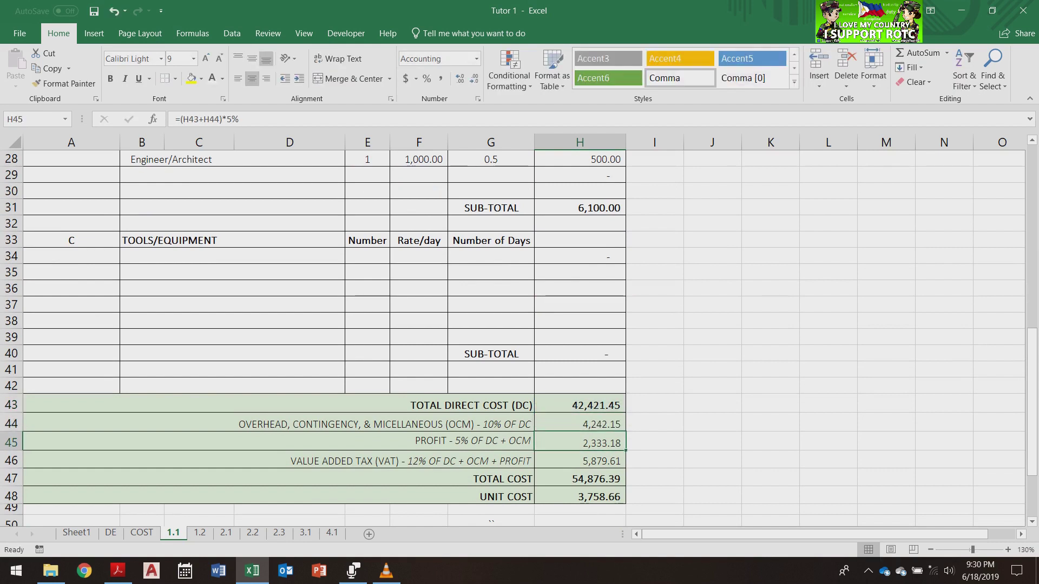
key(F2)
key(Return)
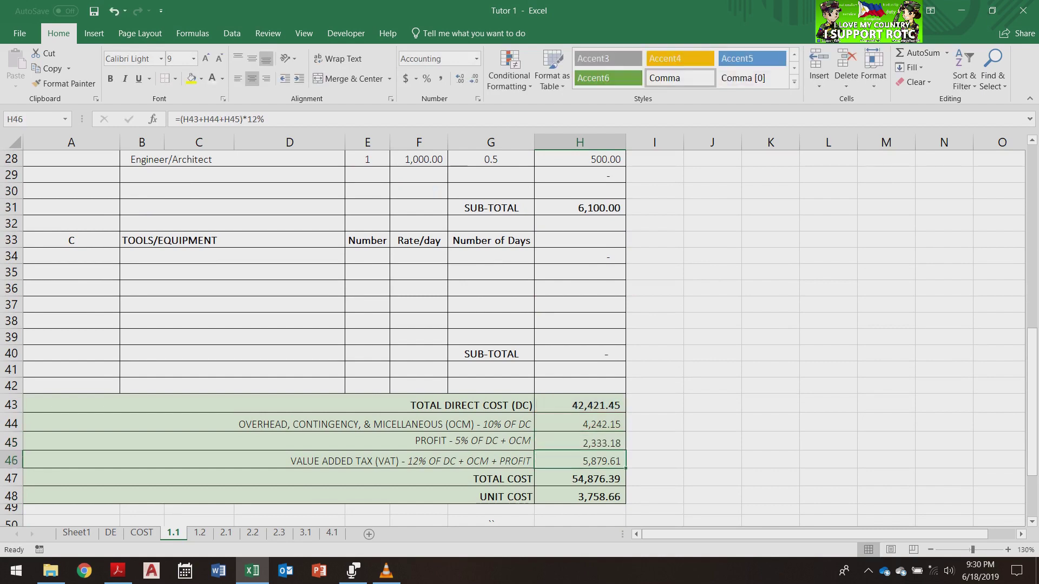
key(F2)
key(Escape)
Check the Unit Cost formula in H48 against the quantity in B9 and review the CHB Laying row on the COST sheet
click(579, 496)
scroll(325, 325, up, 9)
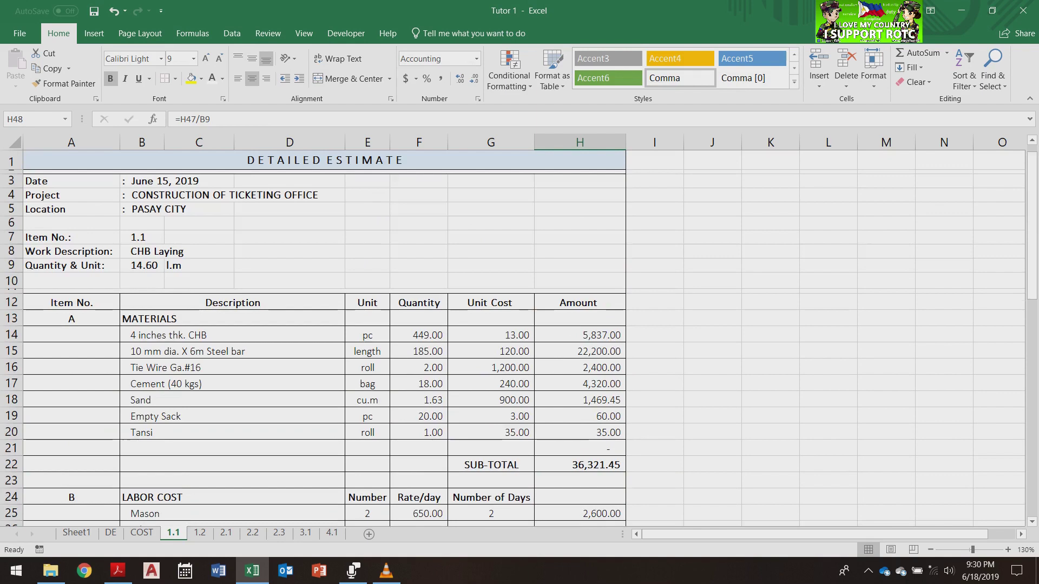
scroll(520, 335, down, 9)
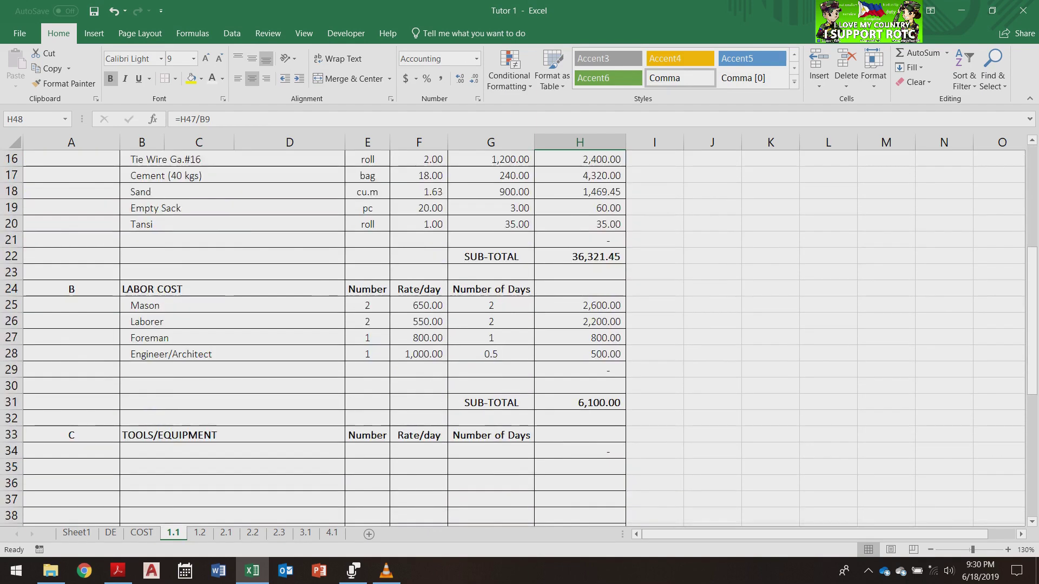
scroll(324, 325, up, 9)
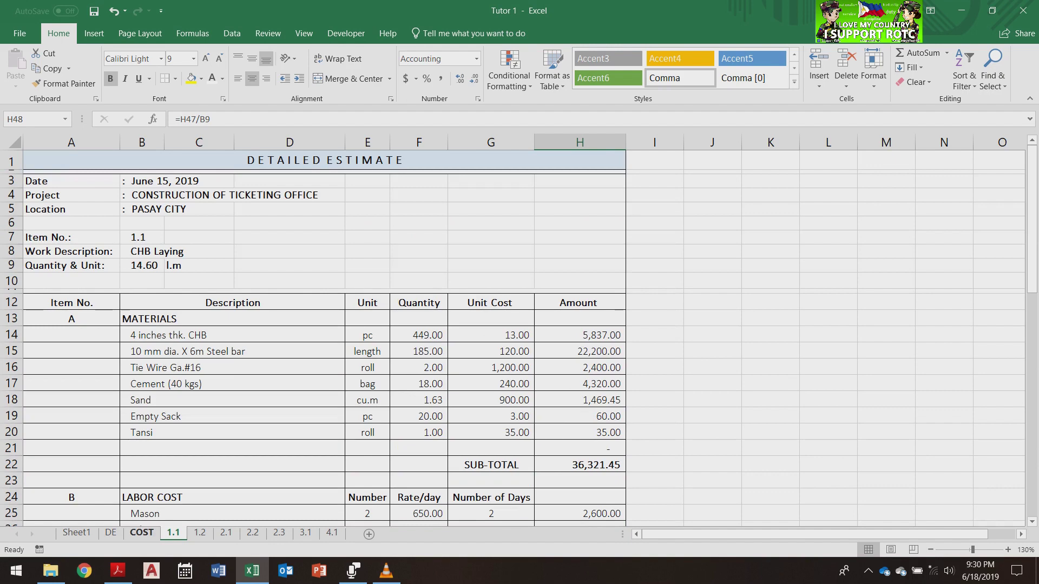
click(142, 533)
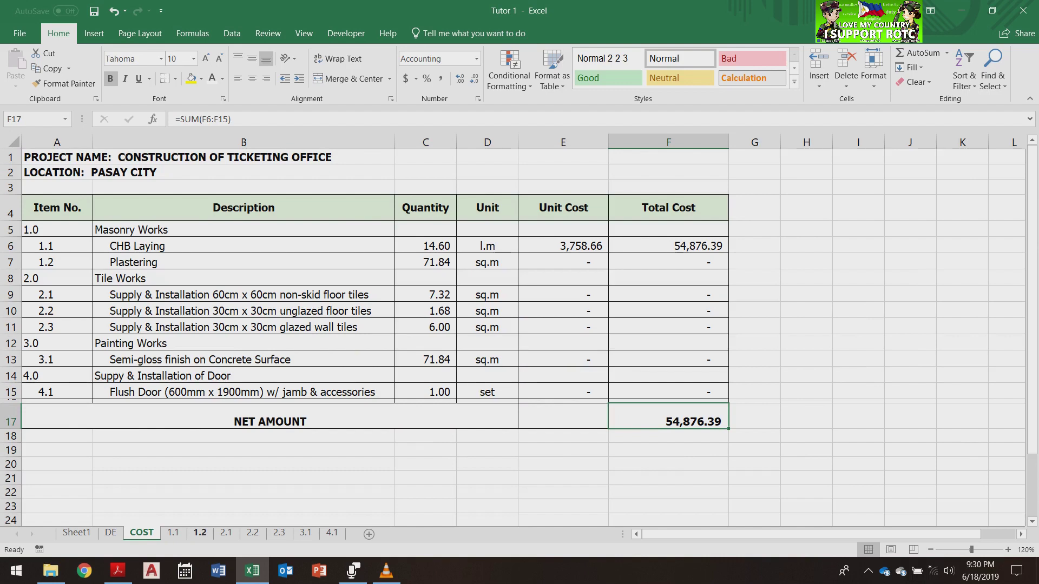
On sheet 1.2, copy the quantities in I14:I16 into the Plastering material Quantity cells F14:F16 as values
click(199, 532)
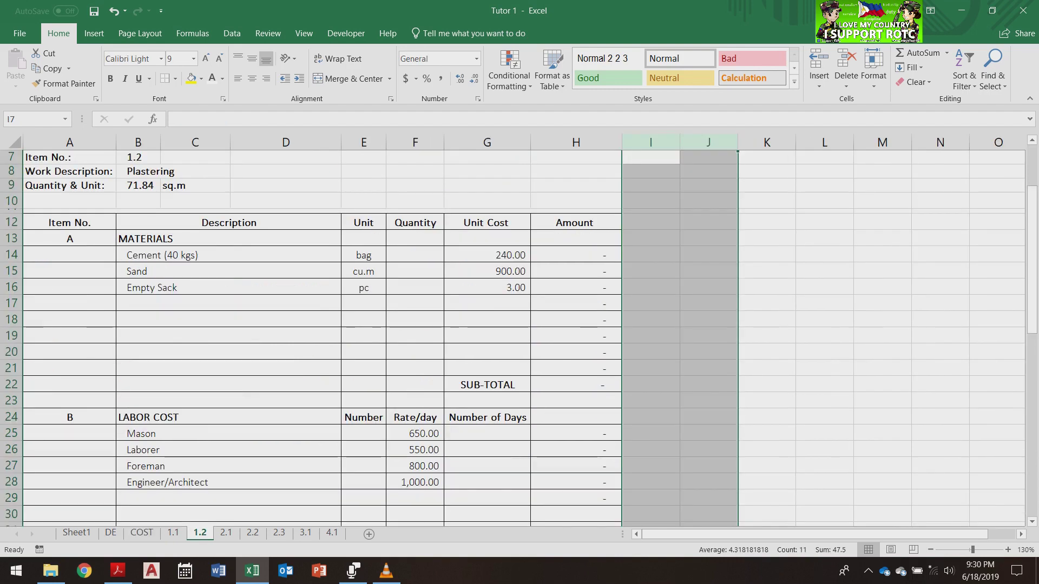
drag(651, 255, 651, 287)
key(ctrl+c)
right_click(416, 258)
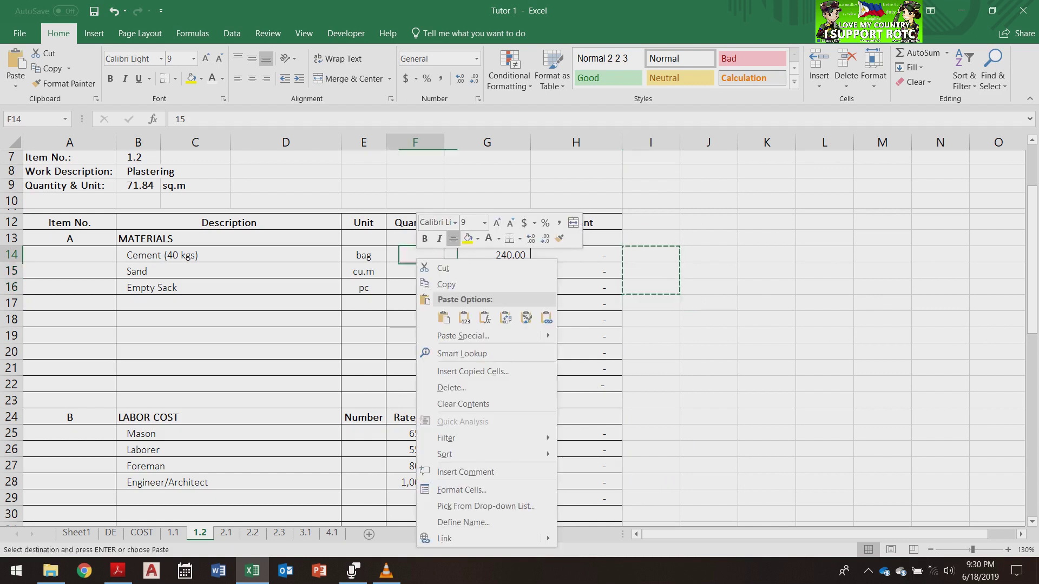
click(464, 317)
key(ctrl+v)
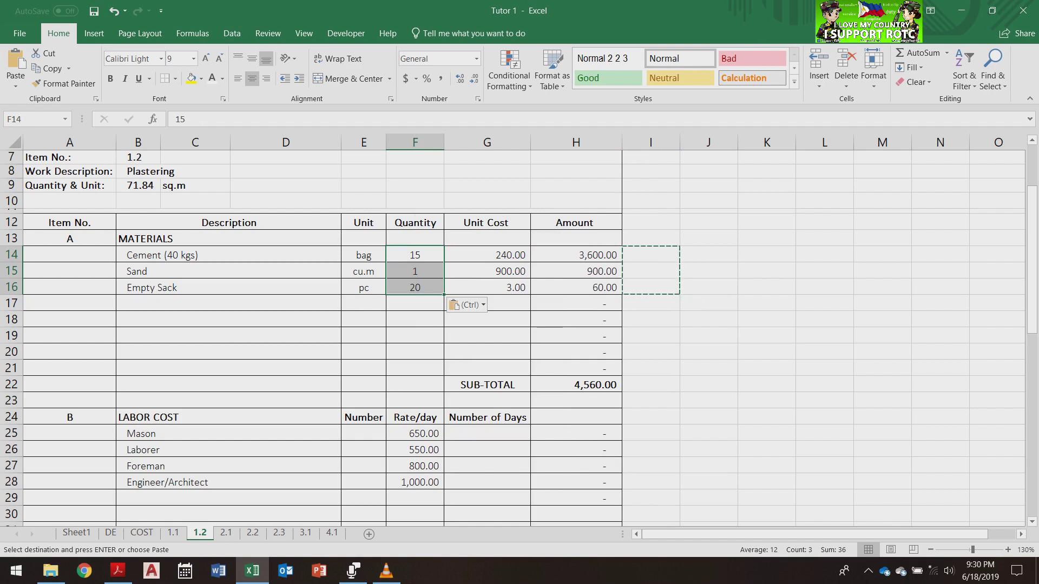
click(708, 255)
drag(708, 255, 709, 288)
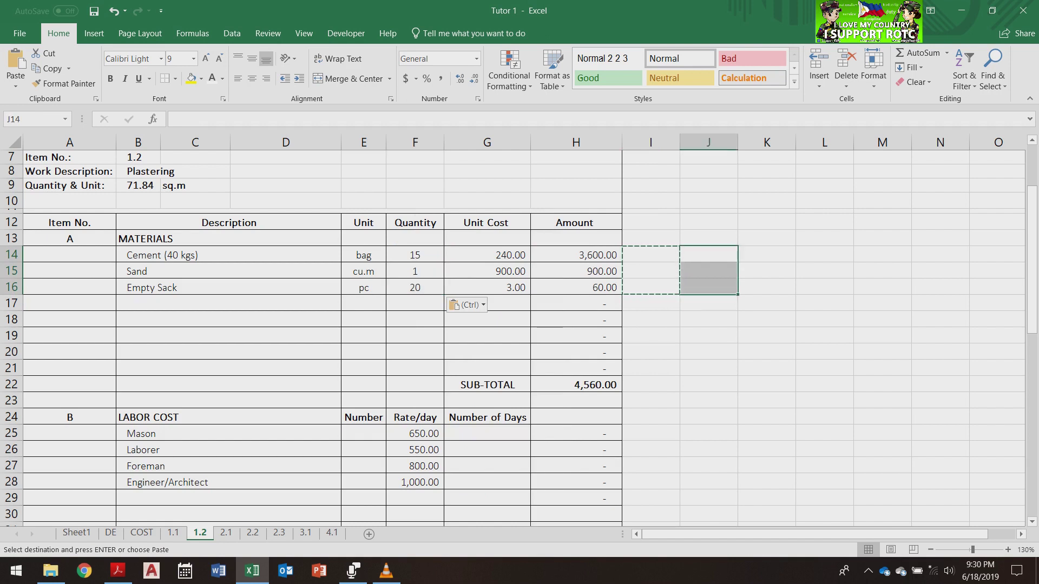
key(ctrl)
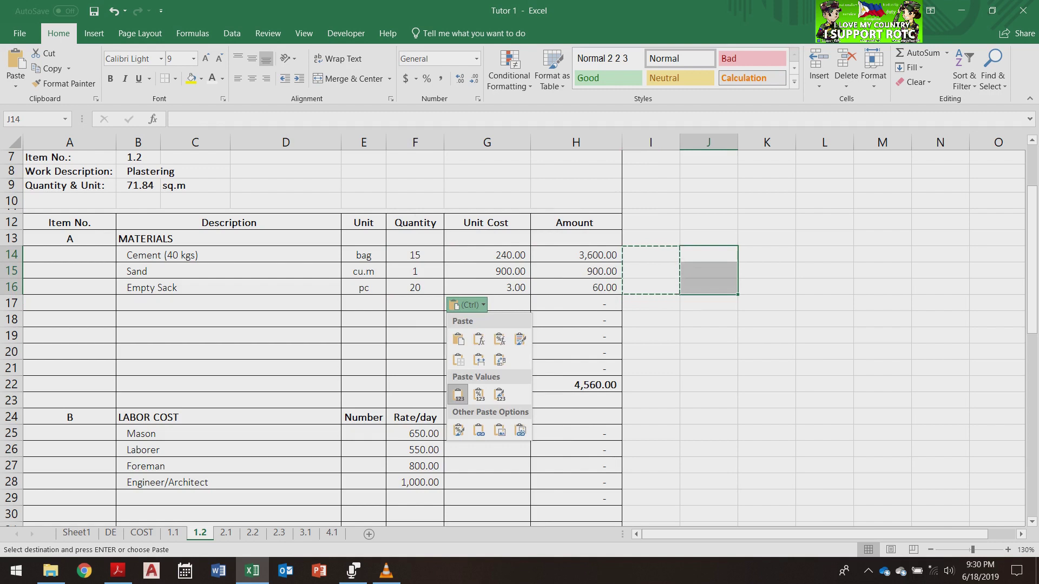
key(Escape)
key(ctrl+c)
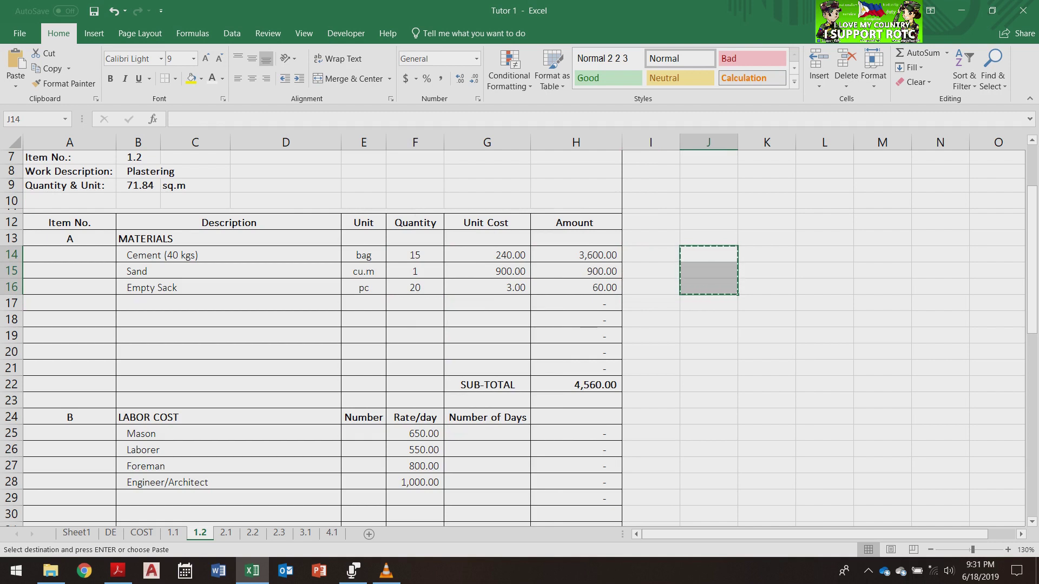
key(Down)
key(Escape)
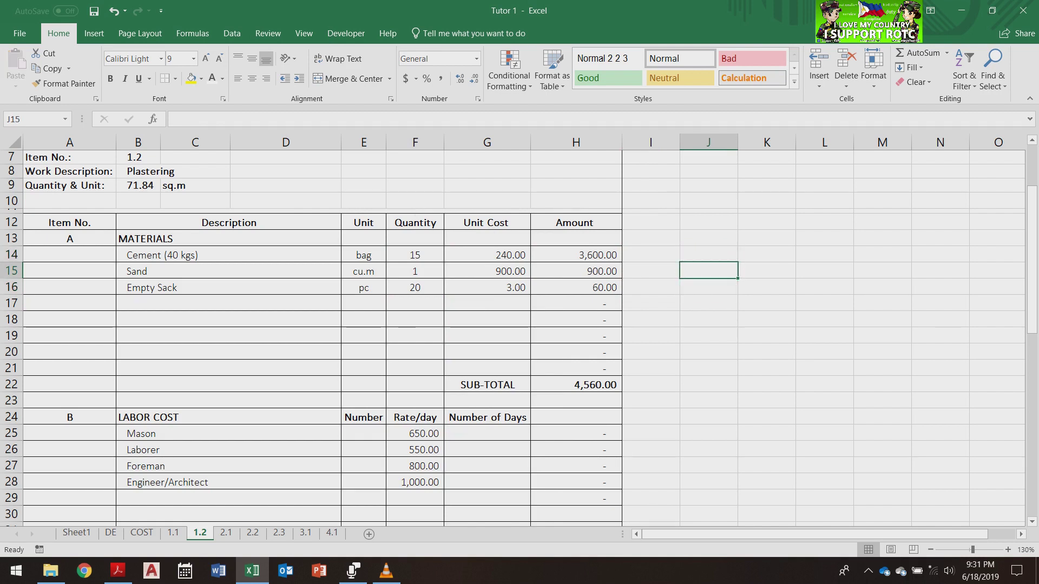
key(Up)
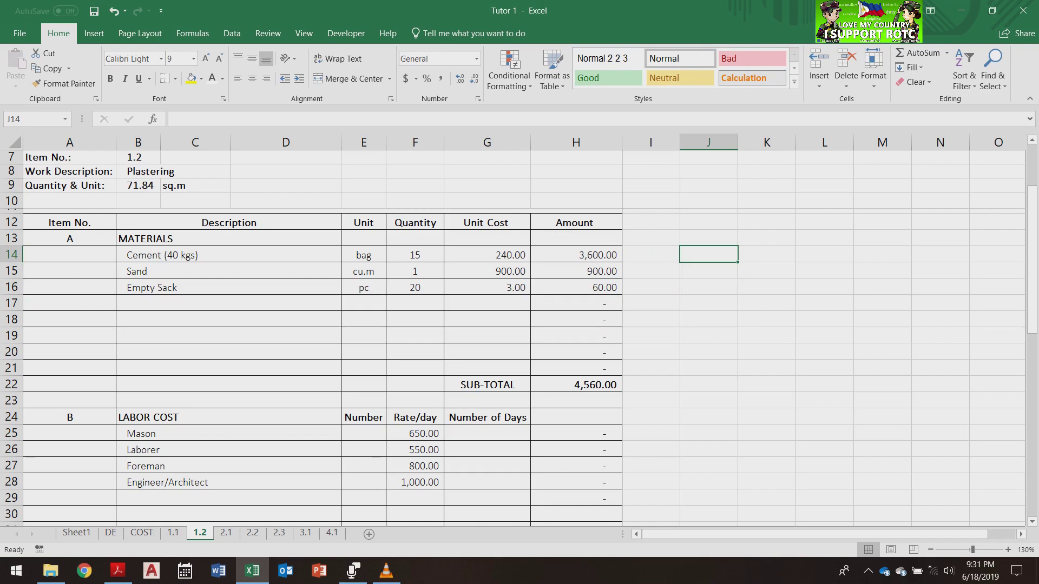
scroll(519, 338, down, 2)
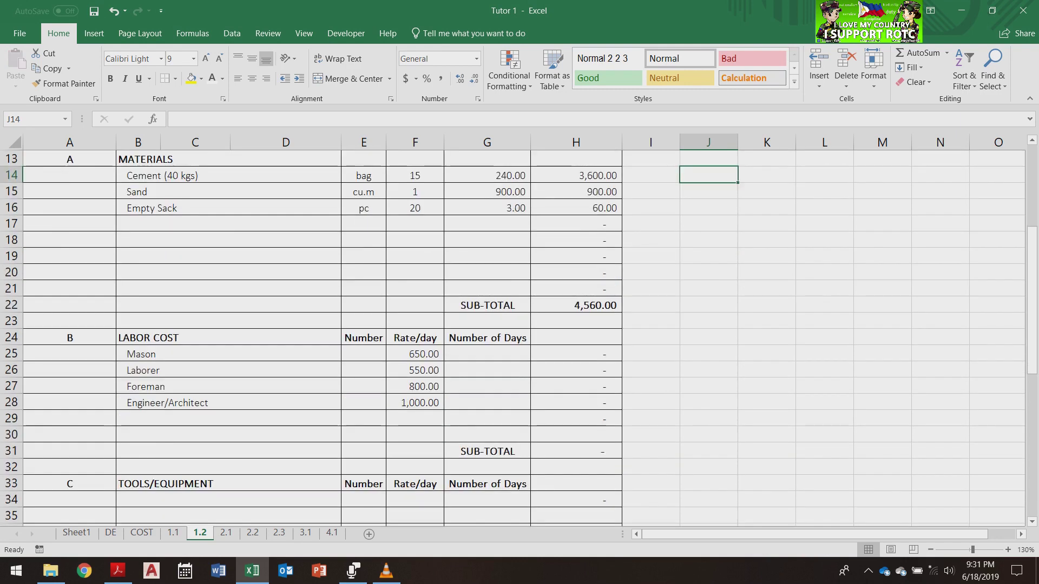
scroll(518, 338, up, 2)
Copy the worker counts 2, 2, 1 and 1 from I25:I28 into the Plastering labor Number cells E25:E28 as values
click(650, 434)
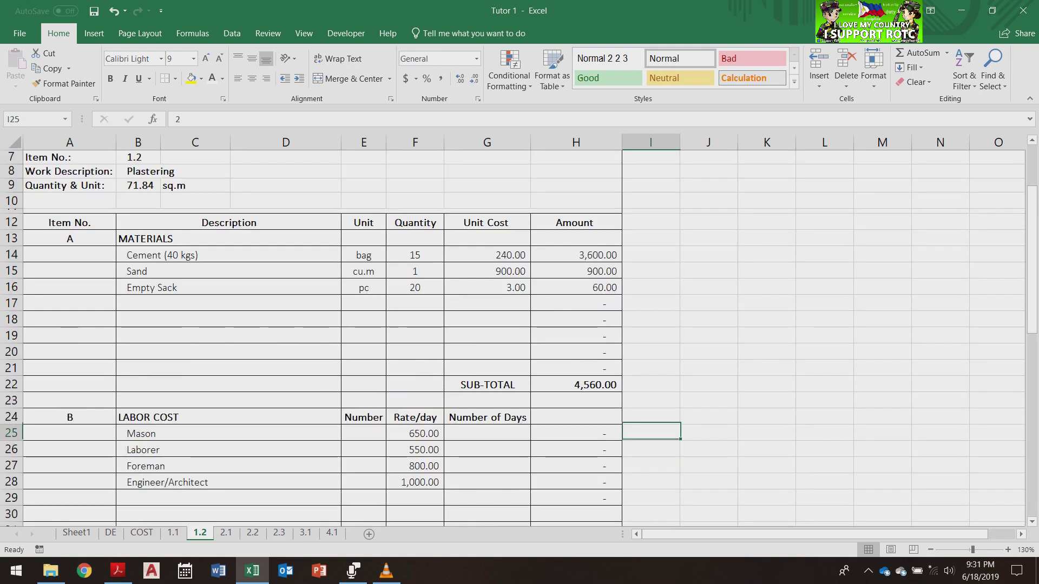
scroll(519, 338, up, 2)
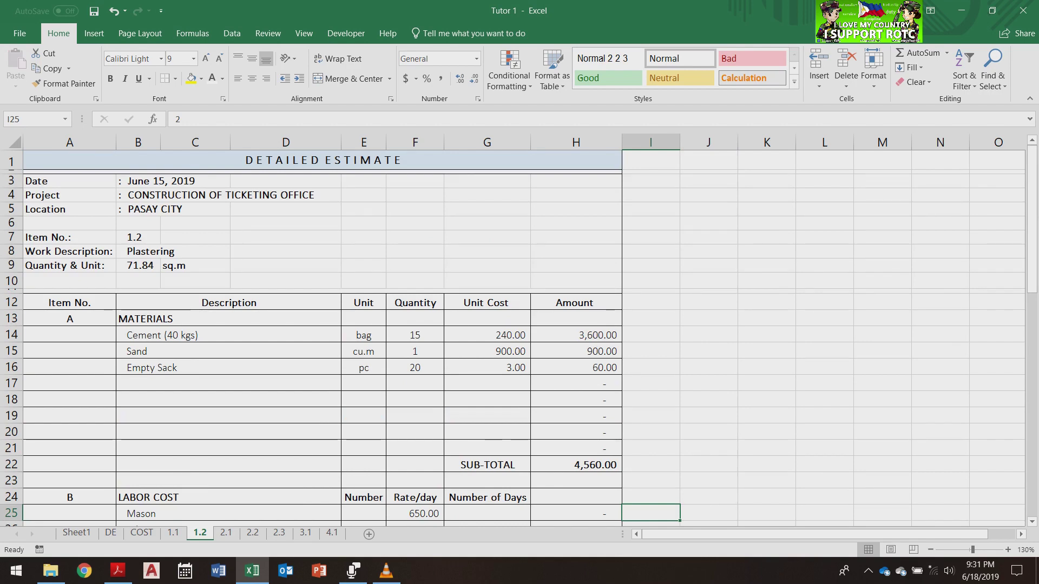
scroll(518, 337, down, 1)
scroll(519, 338, down, 2)
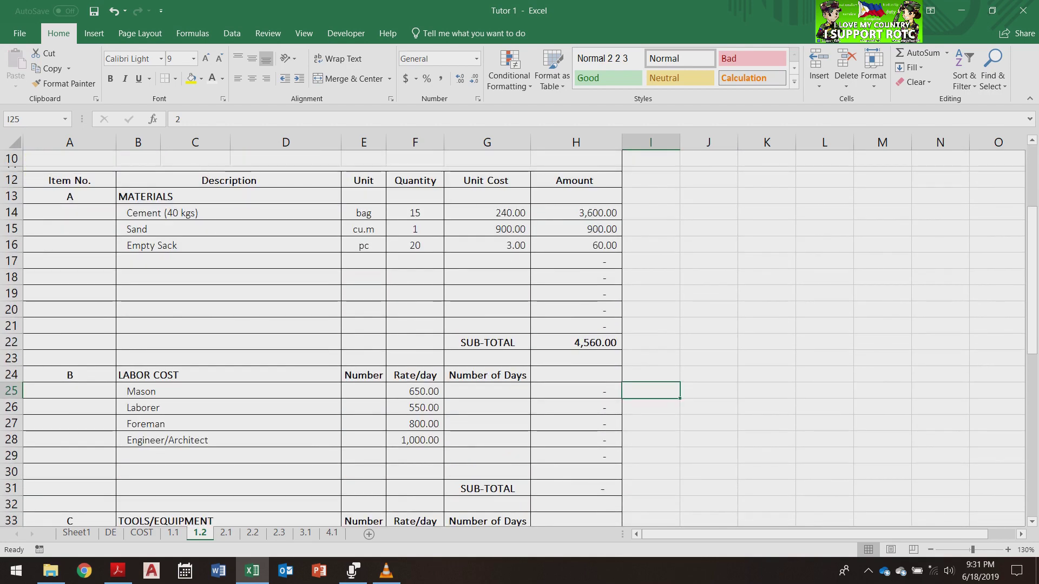
key(shift+Down)
key(shift+Down)
key(shift+Down)
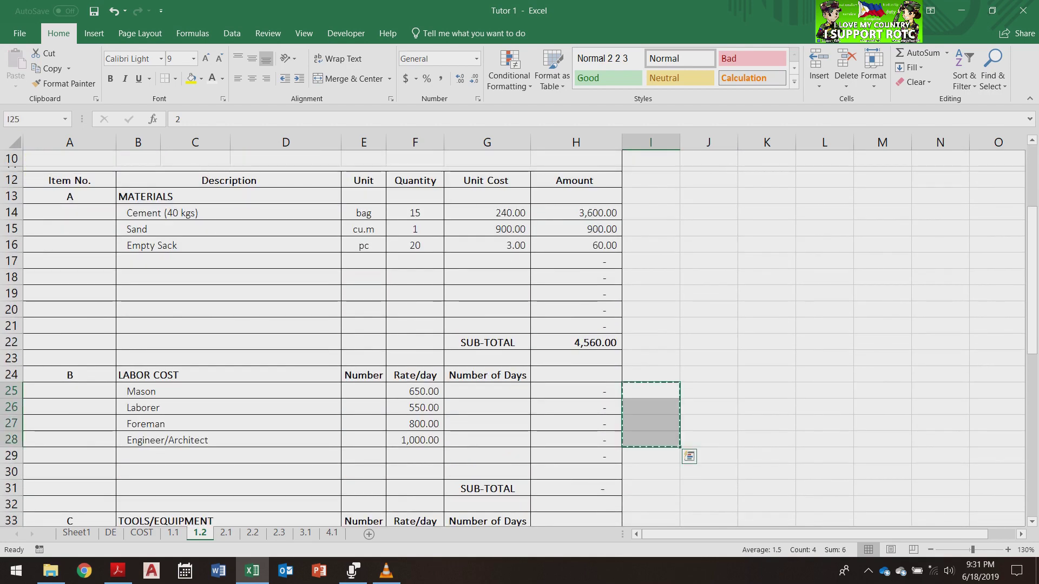
key(ctrl+c)
right_click(365, 391)
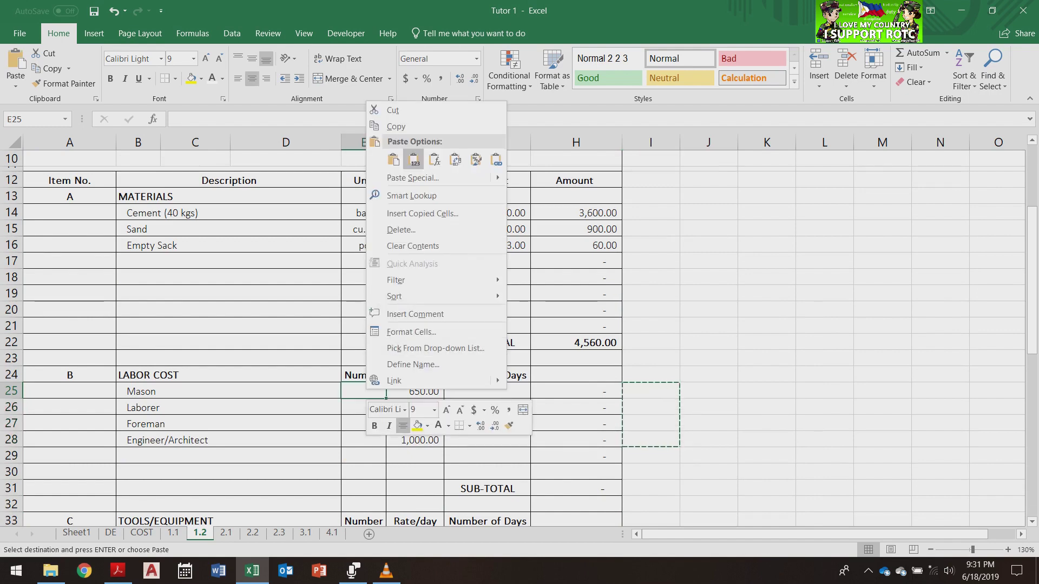
click(412, 158)
Copy the day counts 2, 2, 1 and 0.5 from J25:J28 into the Plastering labor Number of Days cells G25:G28 as values
drag(709, 390, 708, 440)
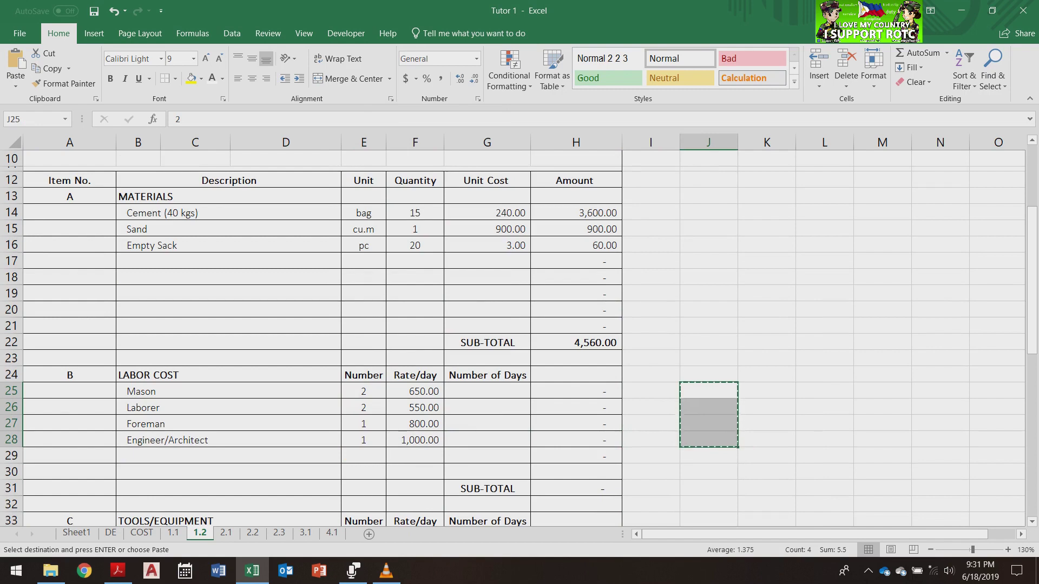
right_click(489, 392)
click(539, 165)
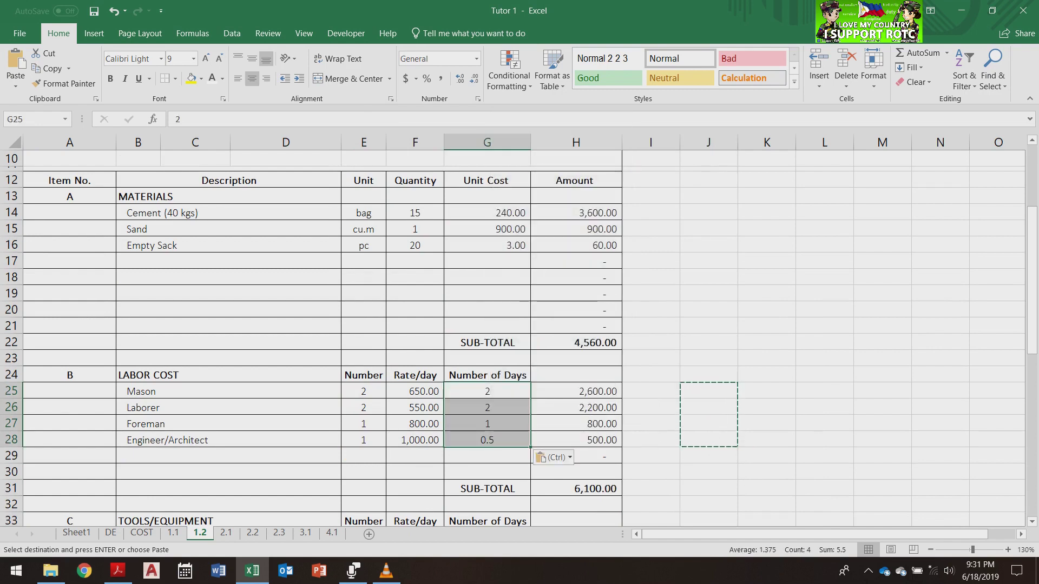
click(709, 423)
key(Escape)
scroll(708, 424, down, 3)
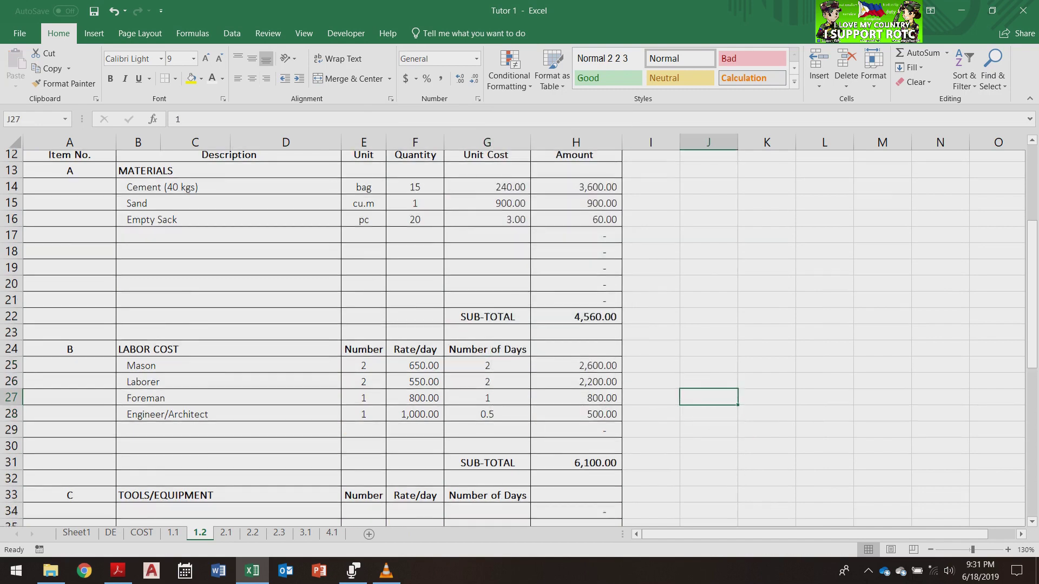
scroll(518, 338, down, 3)
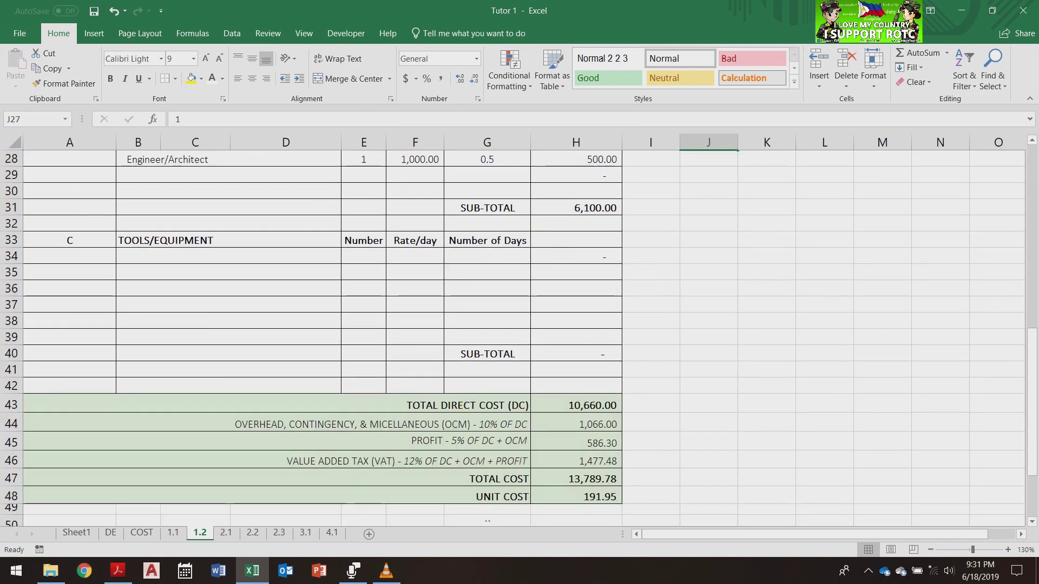
scroll(518, 338, up, 9)
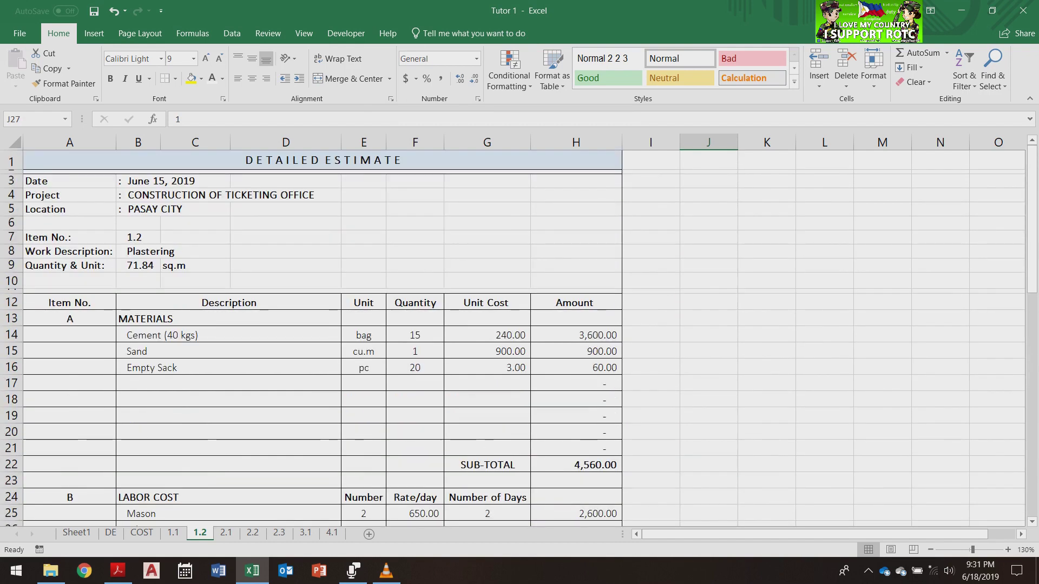
Examine the 60cm x 60cm floor tile materials on sheet 2.1 and the corresponding item on the COST sheet
key(ctrl+Page_Down)
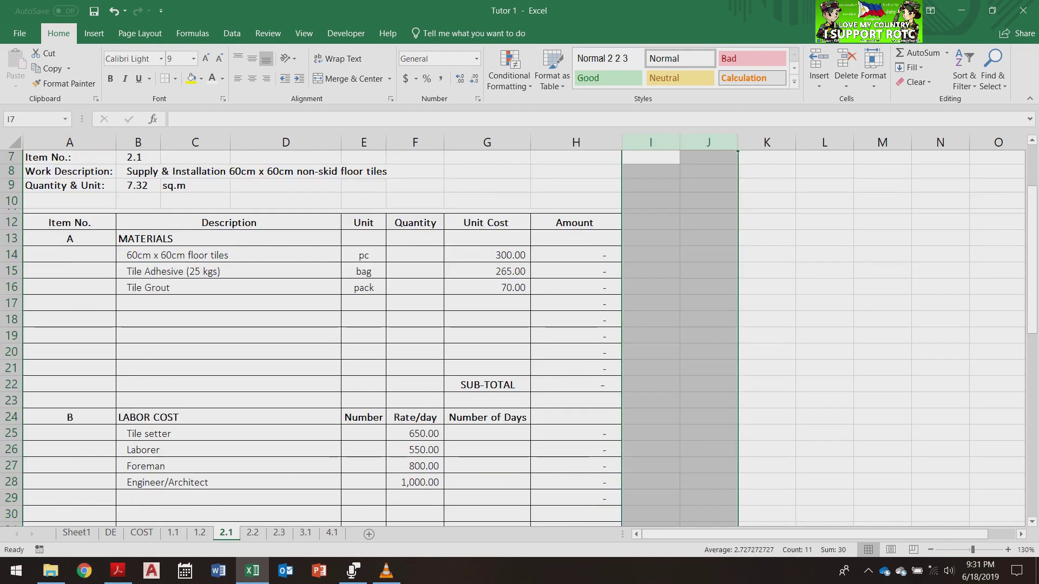
scroll(518, 338, up, 2)
click(766, 383)
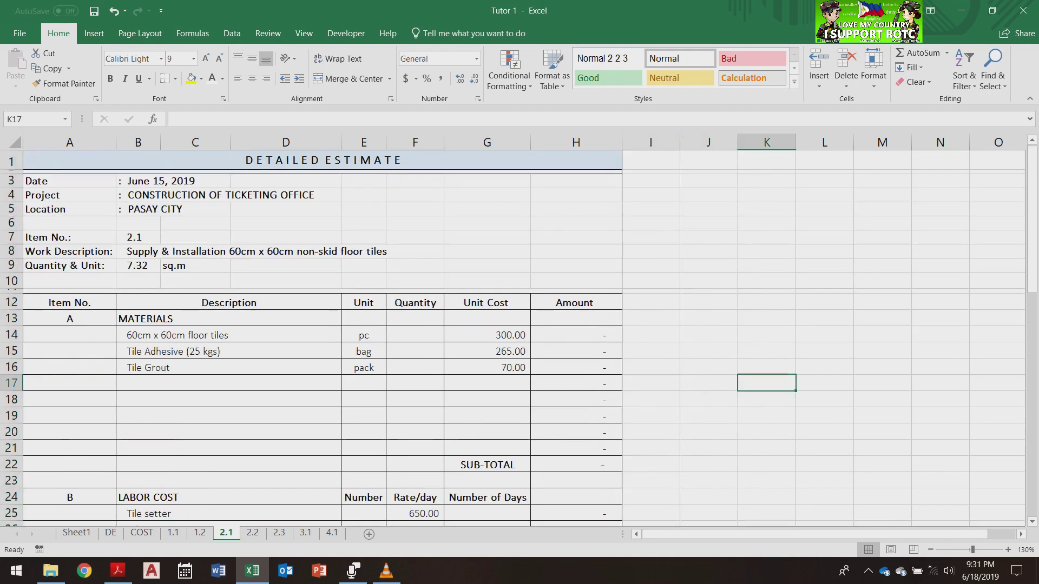
click(228, 335)
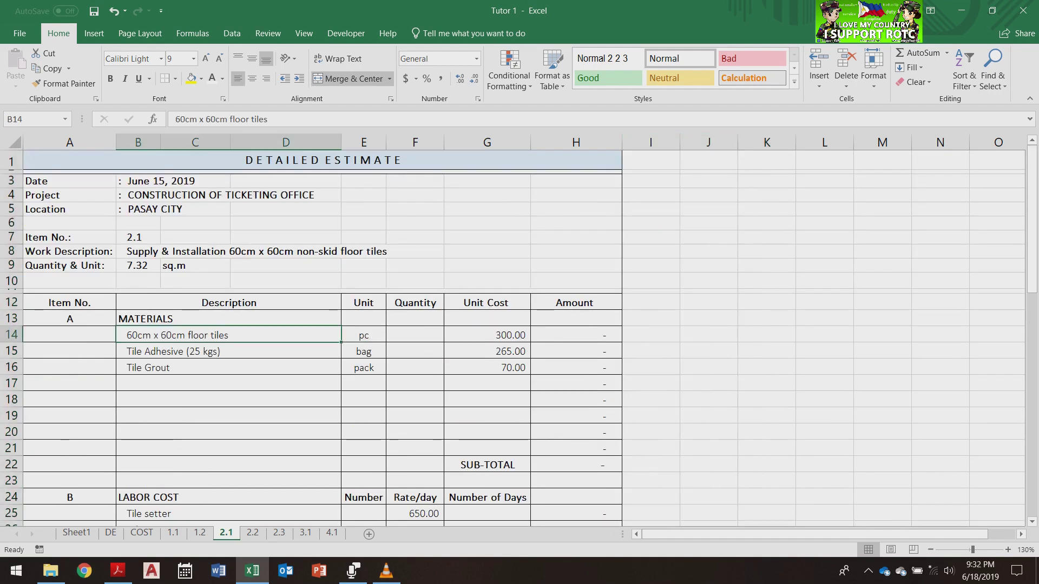
click(142, 532)
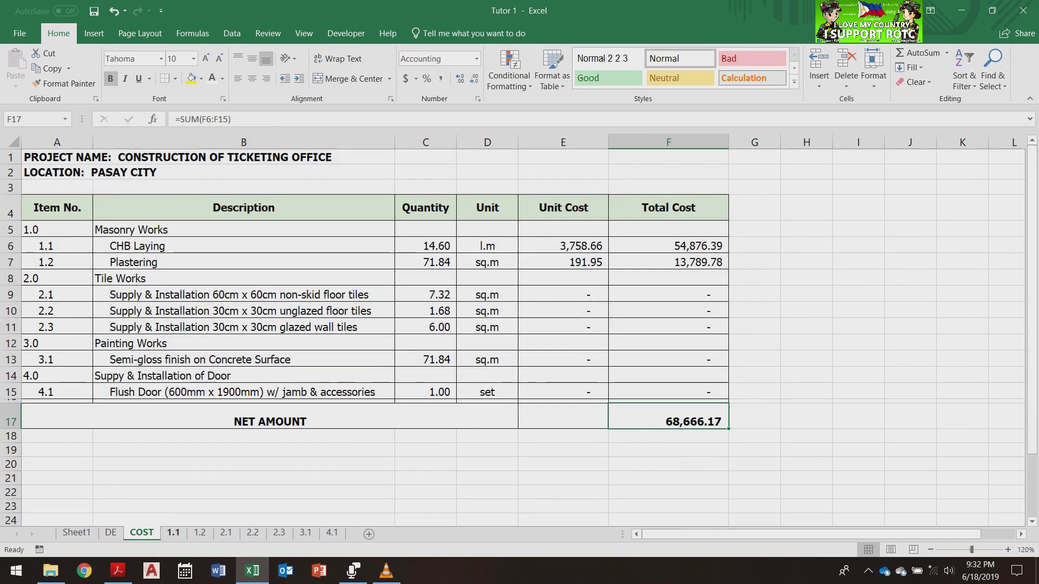
click(227, 532)
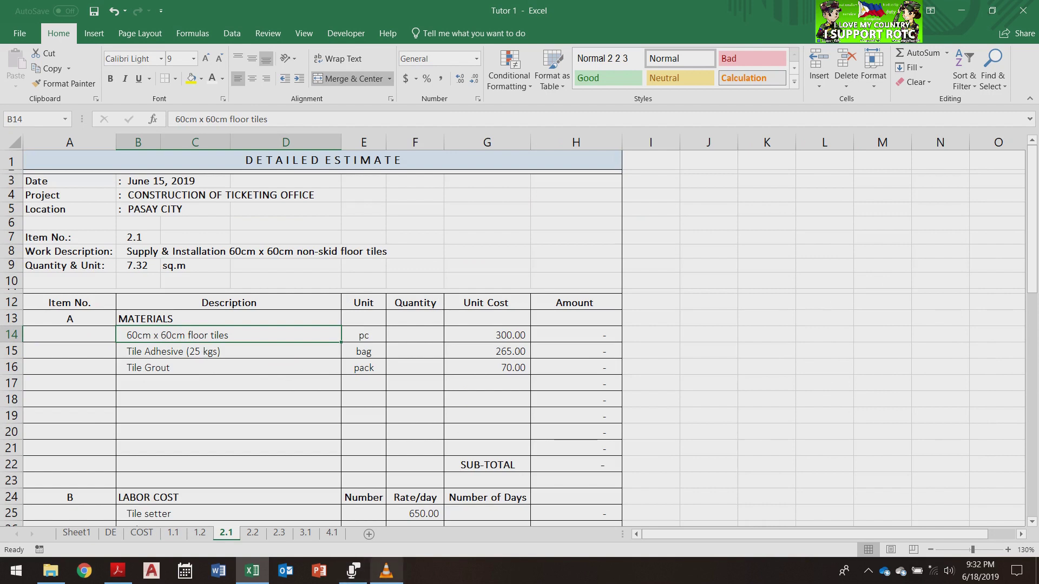
On sheet 2.1, copy the quantities 21, 1 and 1 from I14:I16 into the material Quantity cells F14:F16 as values
drag(651, 334, 650, 367)
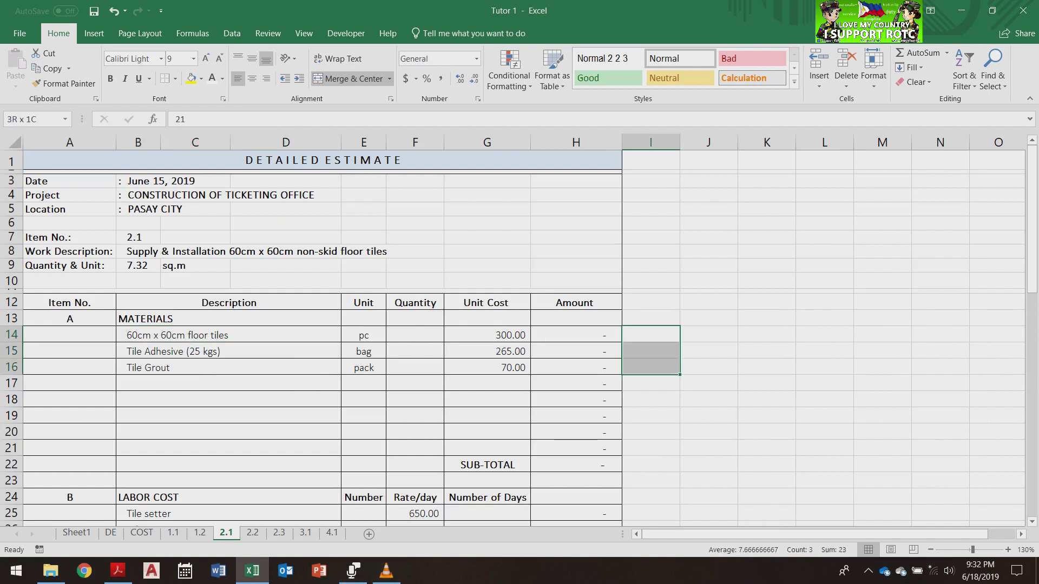
key(ctrl+c)
right_click(415, 335)
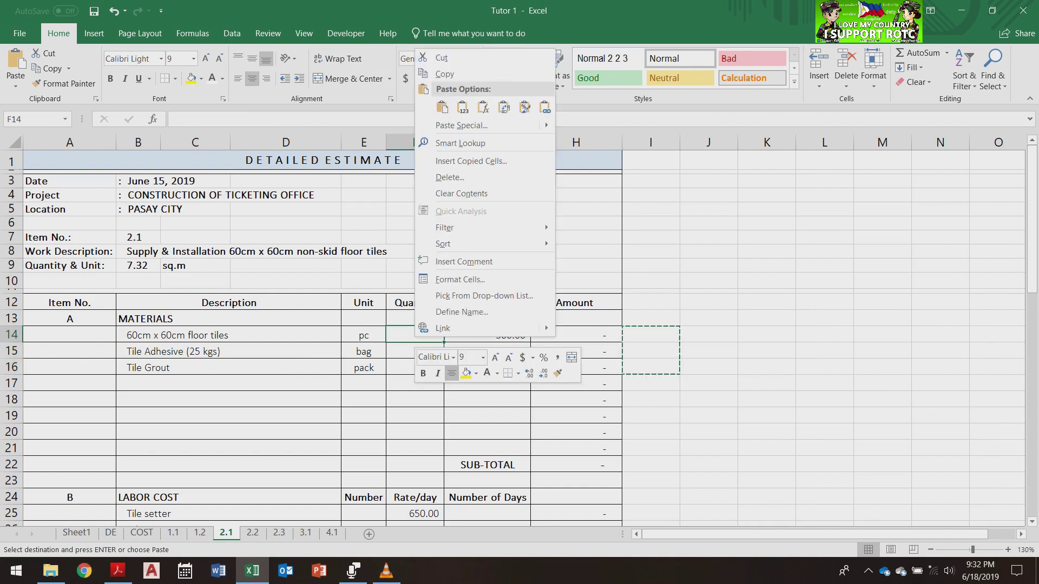
click(462, 106)
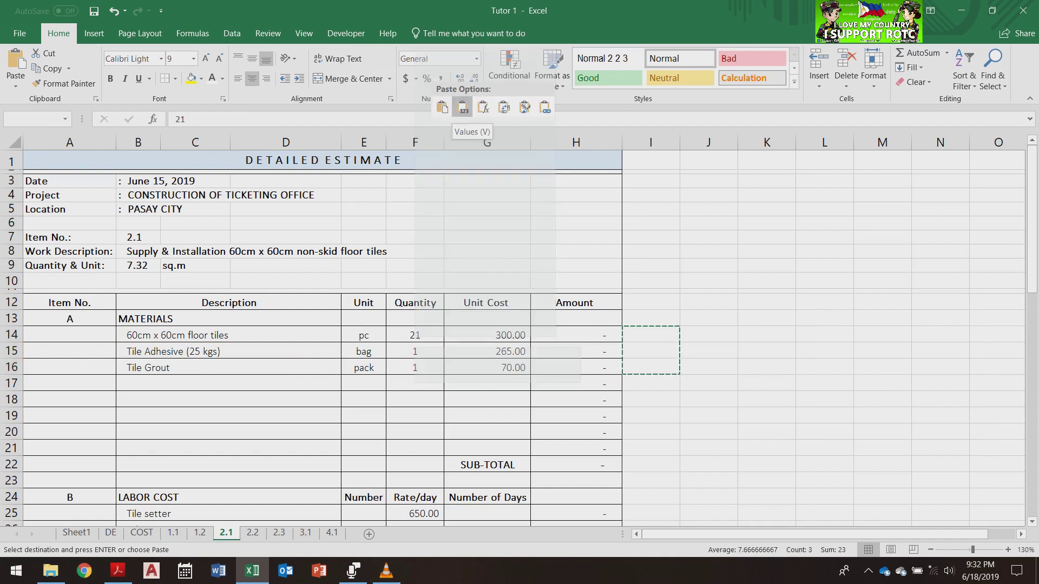
click(650, 352)
click(650, 335)
key(Escape)
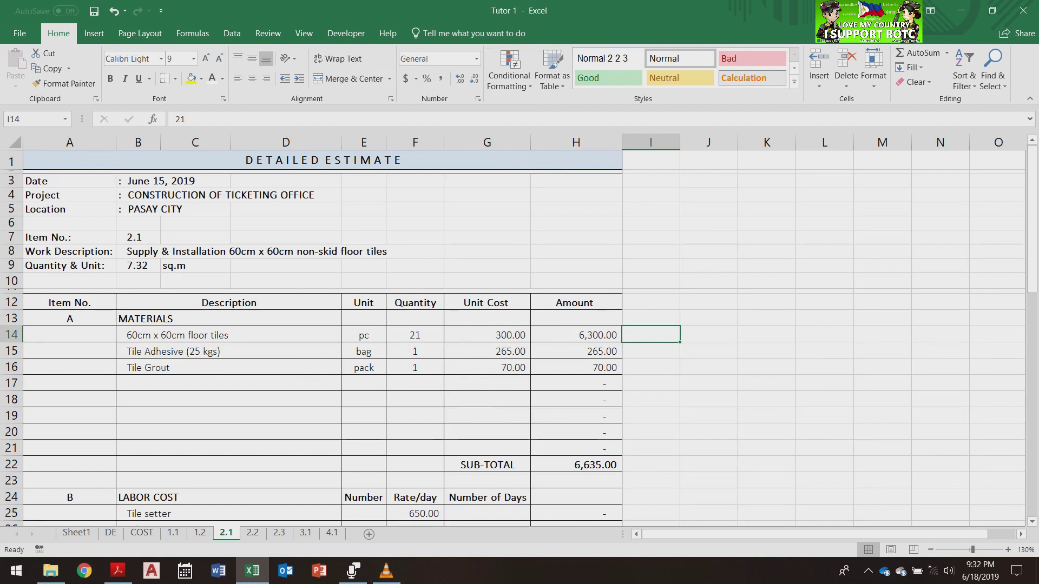
Copy the worker counts from I25:I28 into the labor Number cells E25:E28 as values, giving 1 for each of the four roles
scroll(520, 324, down, 2)
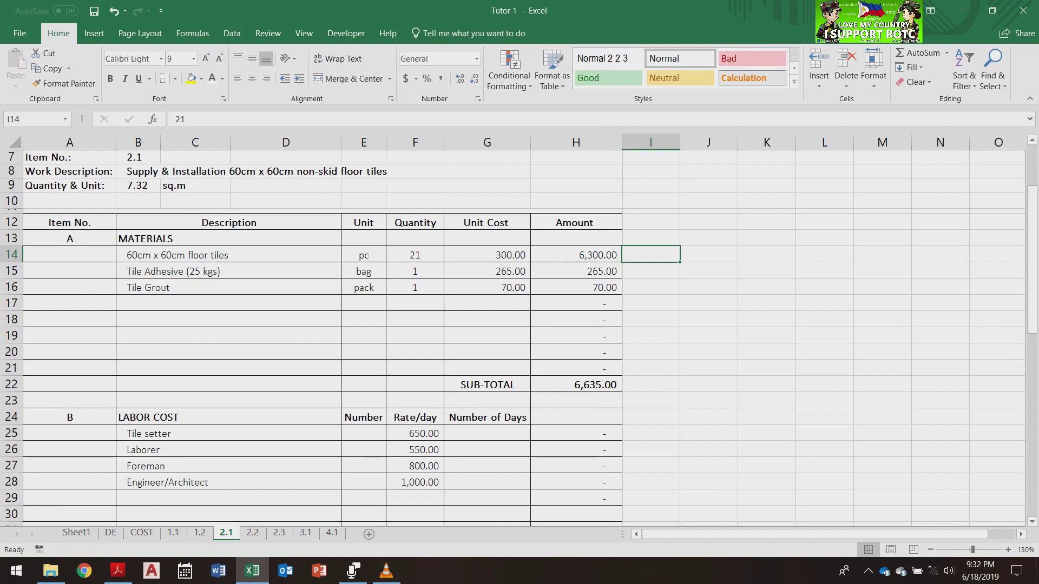
scroll(519, 325, down, 2)
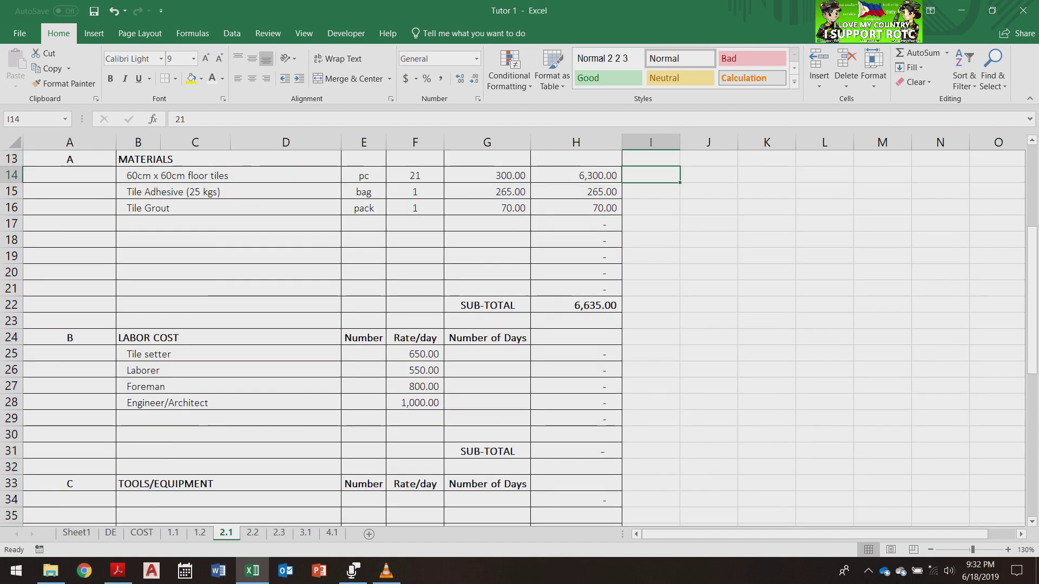
drag(651, 353, 651, 403)
key(ctrl+c)
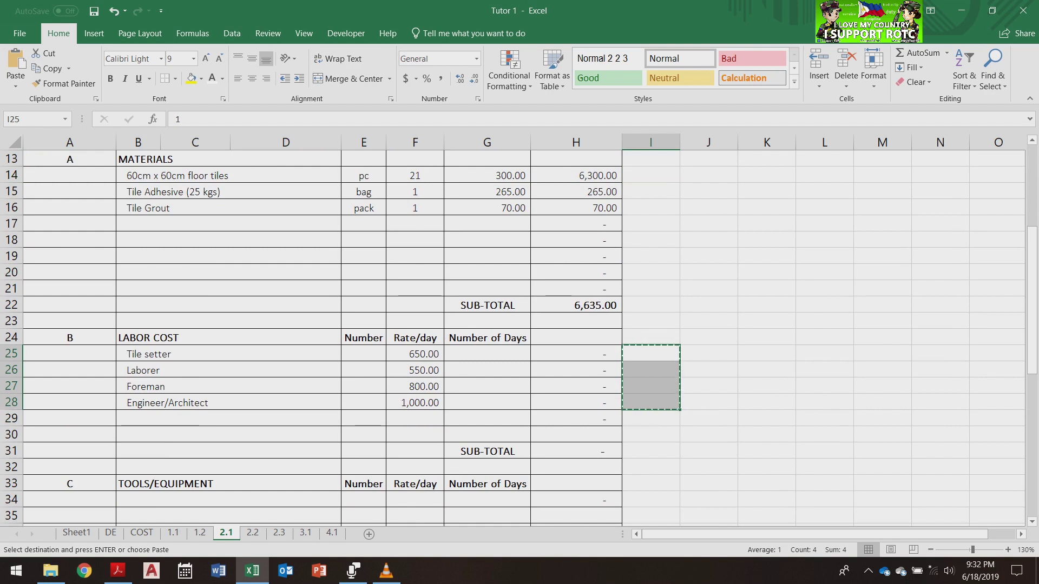
right_click(373, 357)
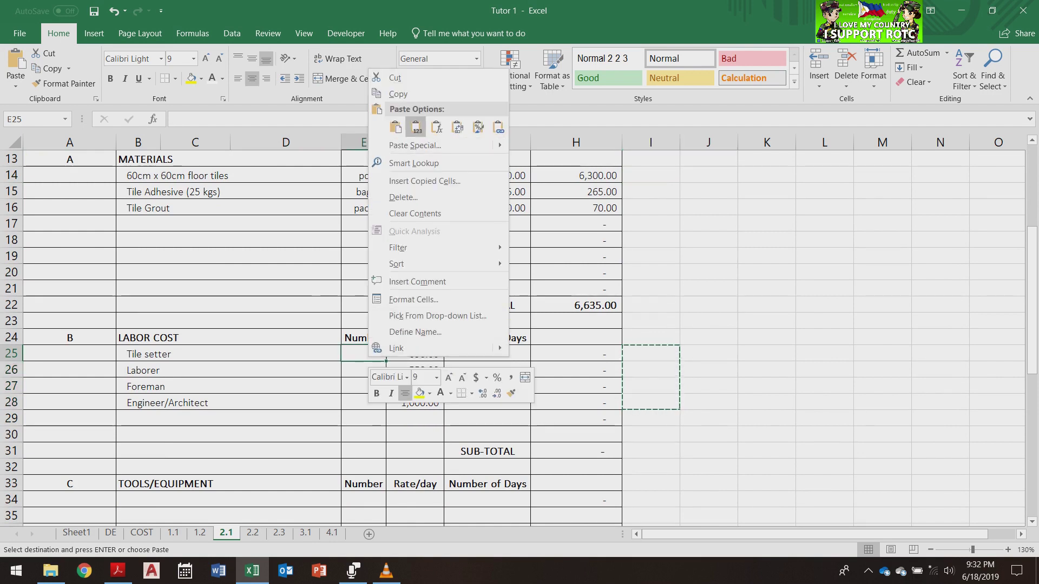
click(416, 128)
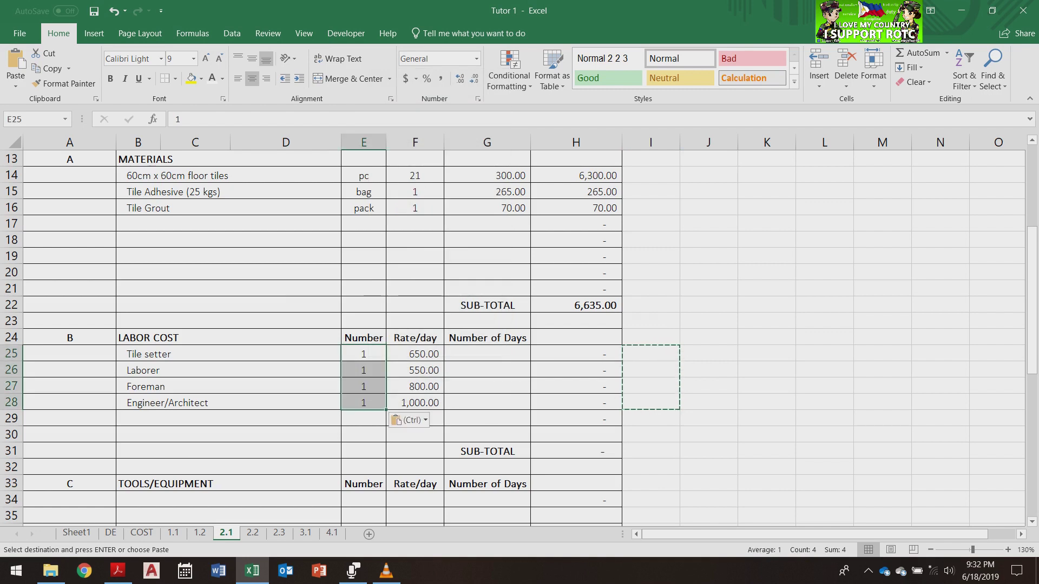
Copy the day counts 1, 1, 0.5 and 0.5 from J25:J28 into the floor tile labor Number of Days cells G25:G28 as values
drag(709, 354, 708, 402)
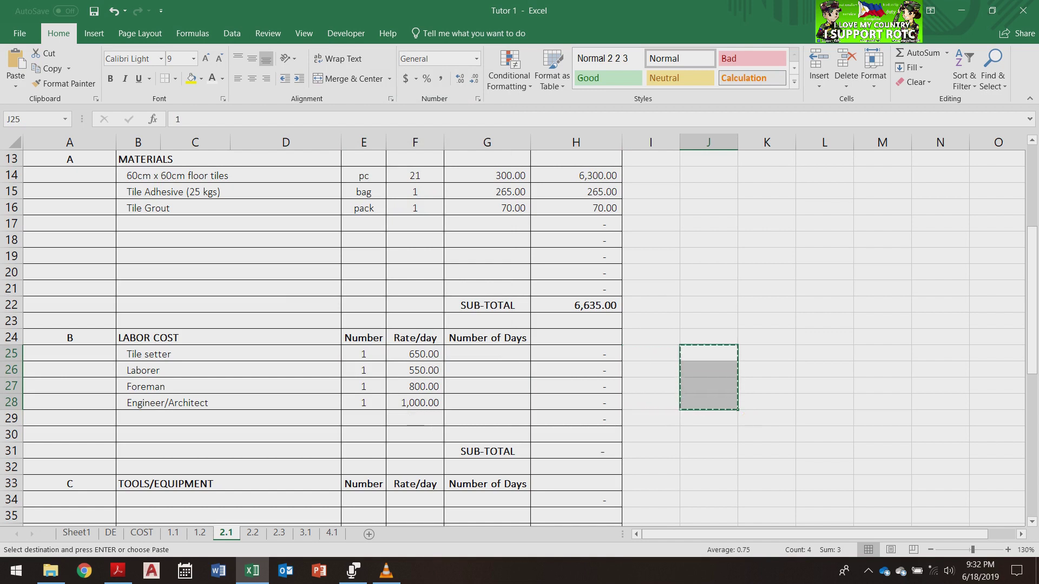
right_click(491, 357)
click(539, 128)
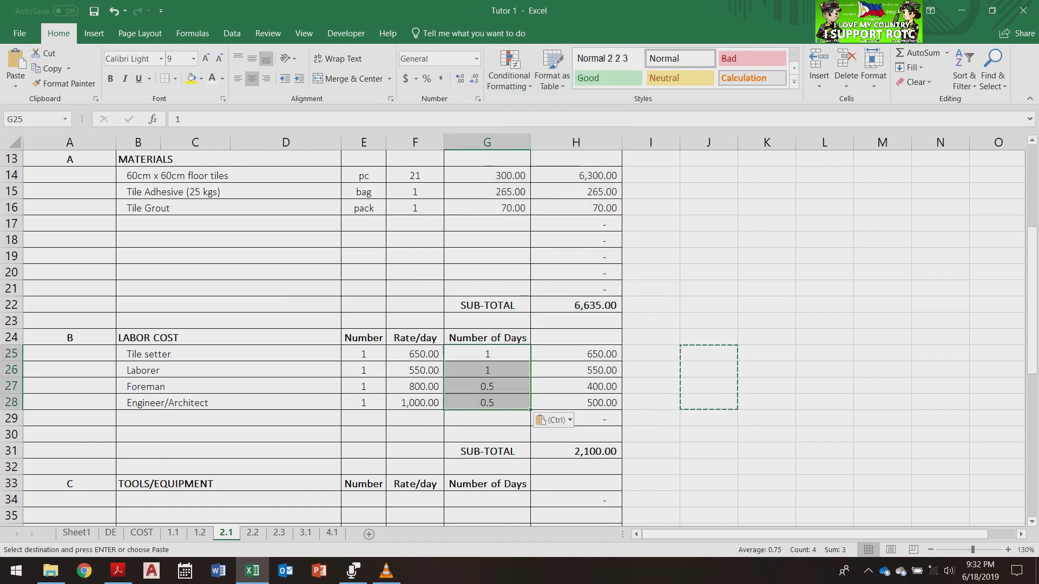
click(650, 386)
click(767, 385)
key(Escape)
scroll(487, 336, up, 4)
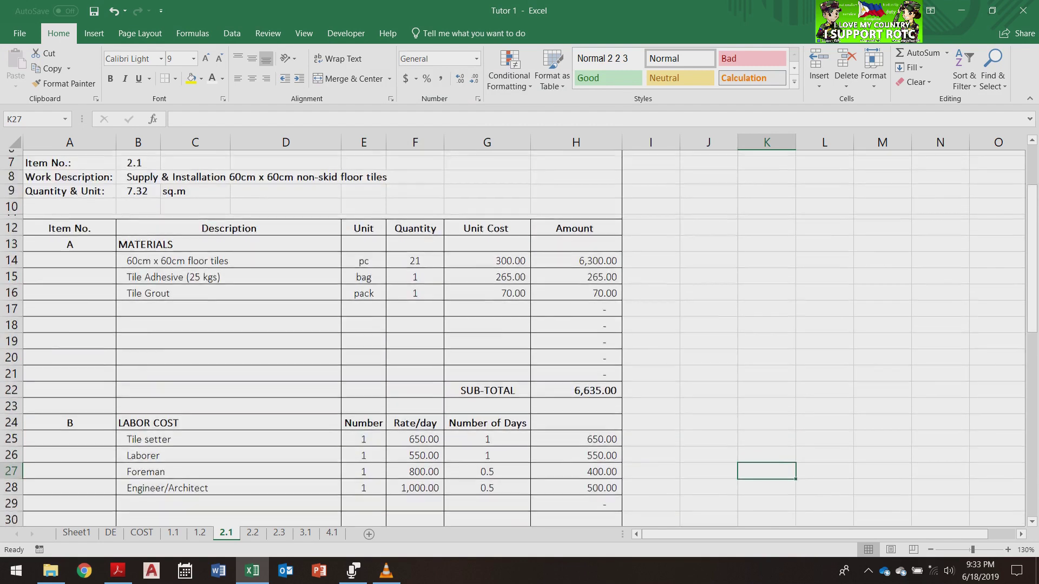
scroll(487, 336, down, 2)
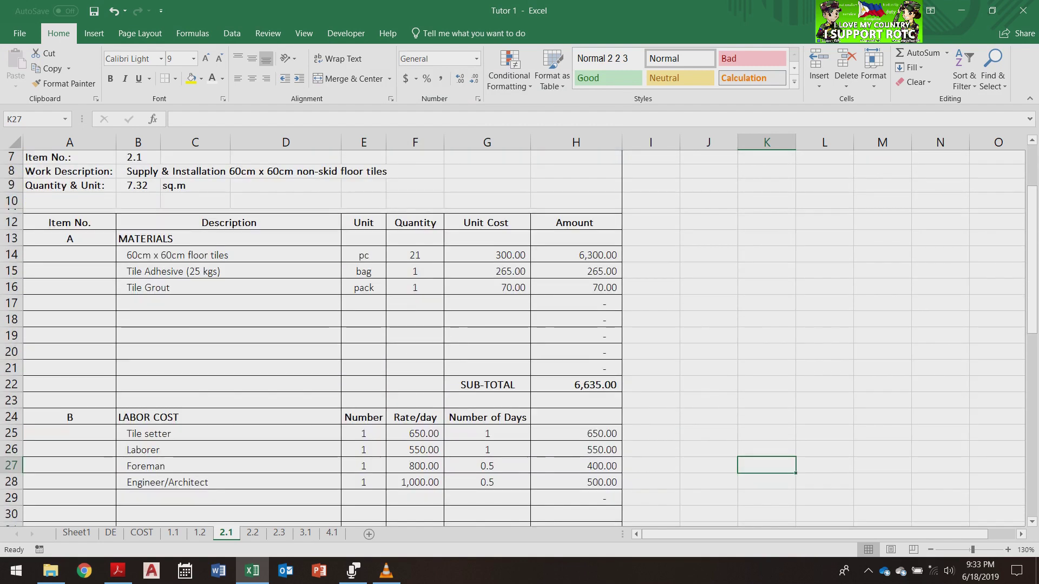
scroll(487, 336, up, 2)
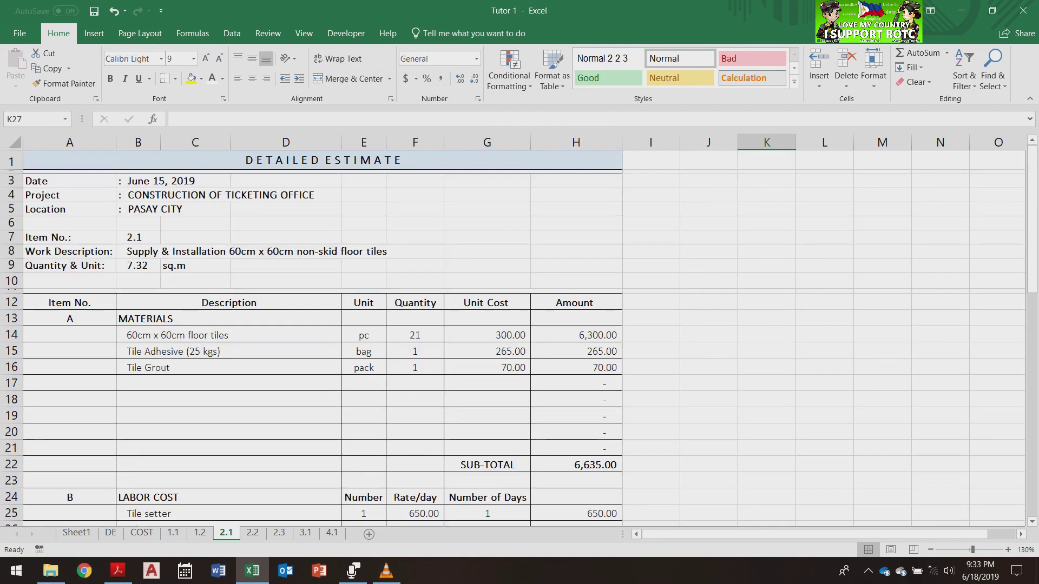
Examine the material items on sheet 2.1 along with the labor roles, worker counts and number of days
click(281, 367)
click(228, 335)
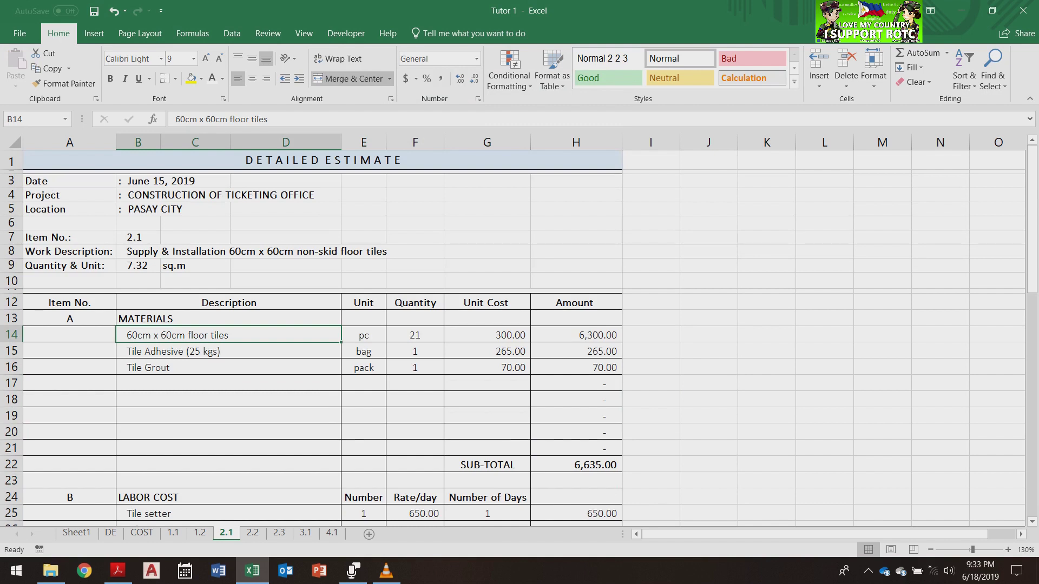
click(229, 352)
click(228, 368)
scroll(325, 325, down, 2)
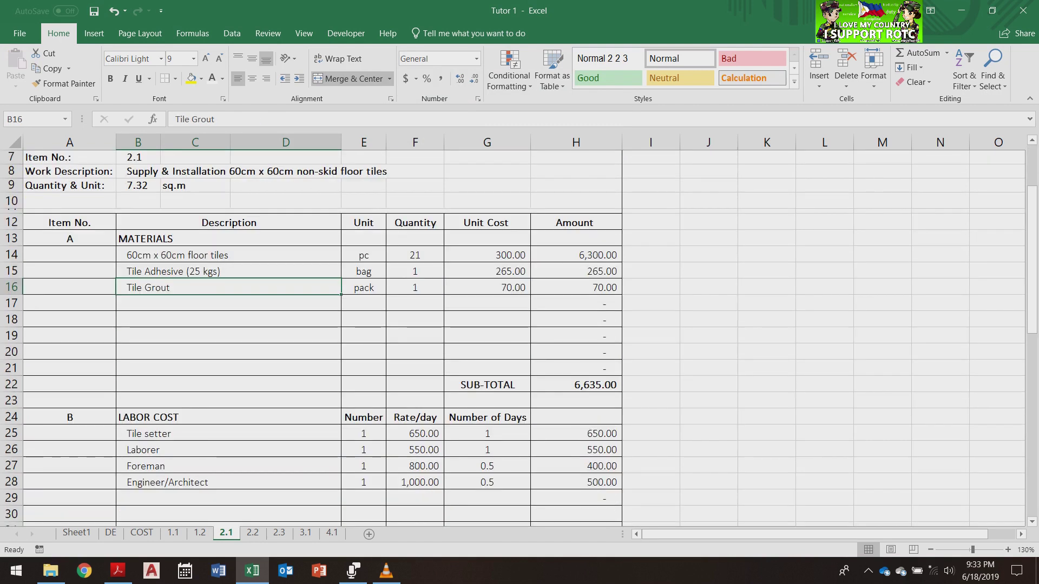
scroll(518, 334, down, 1)
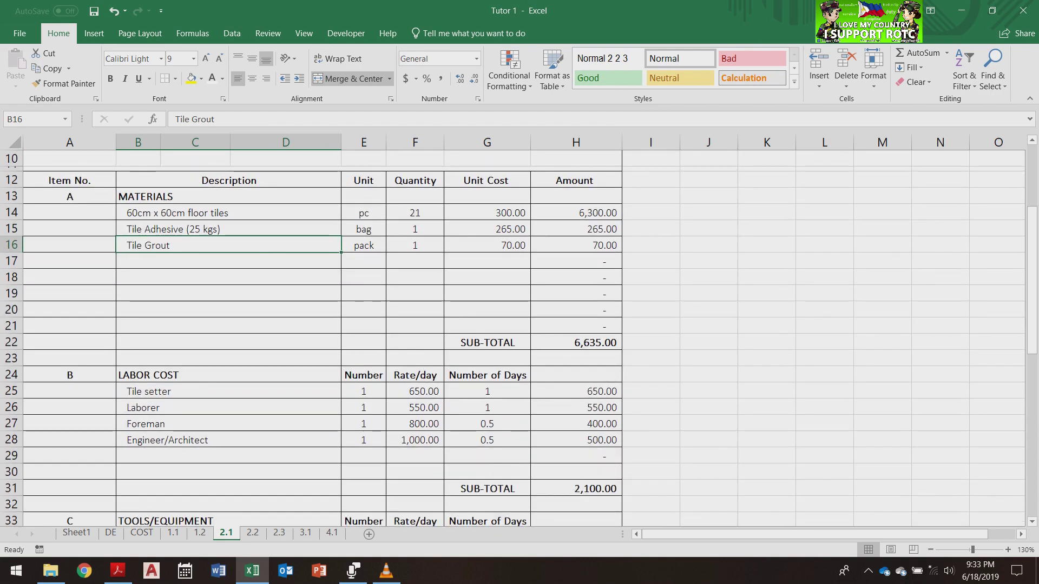
click(229, 391)
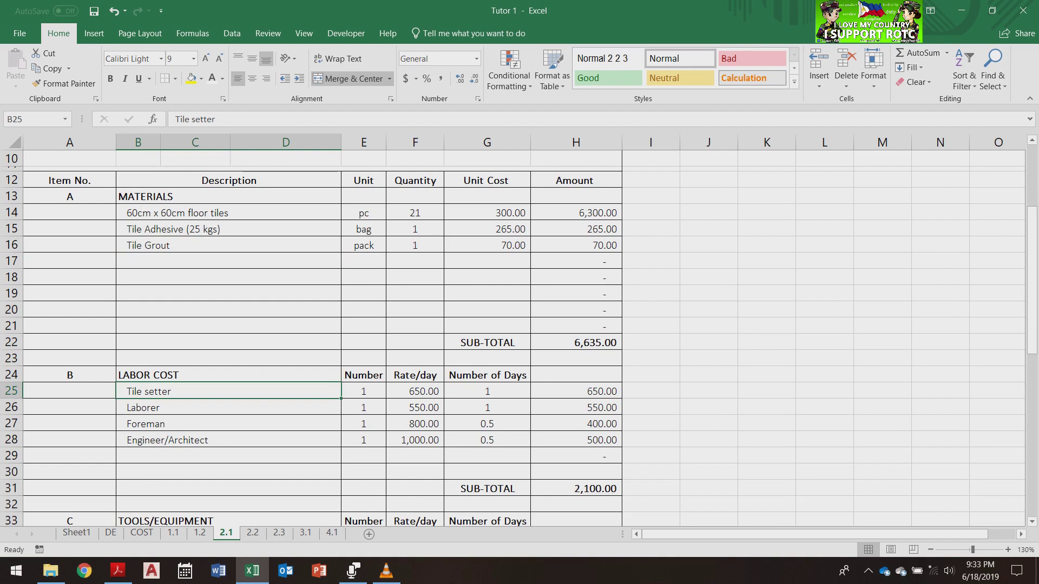
key(Down)
key(Down)
key(Down)
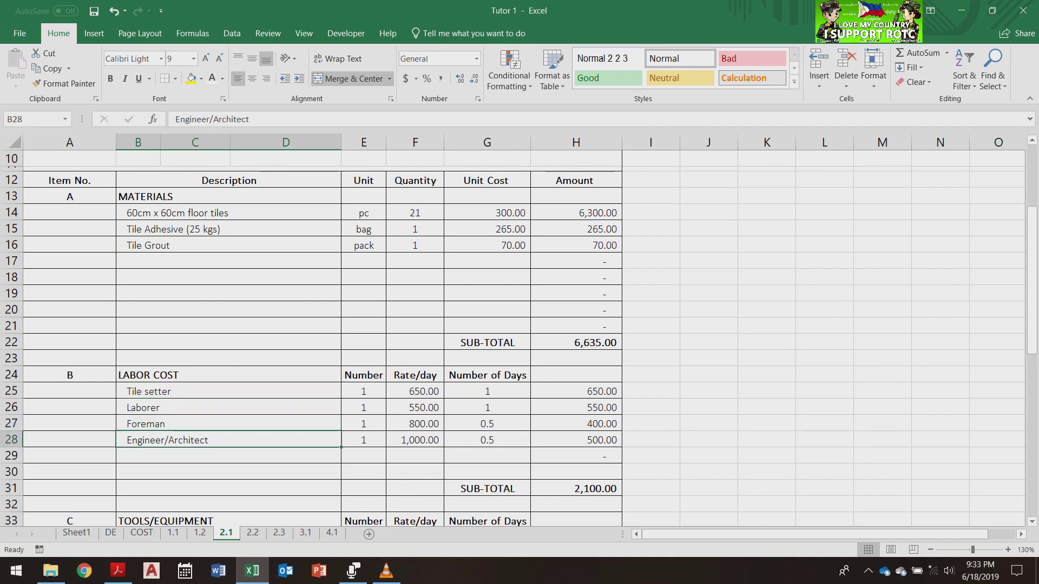
drag(364, 391, 364, 440)
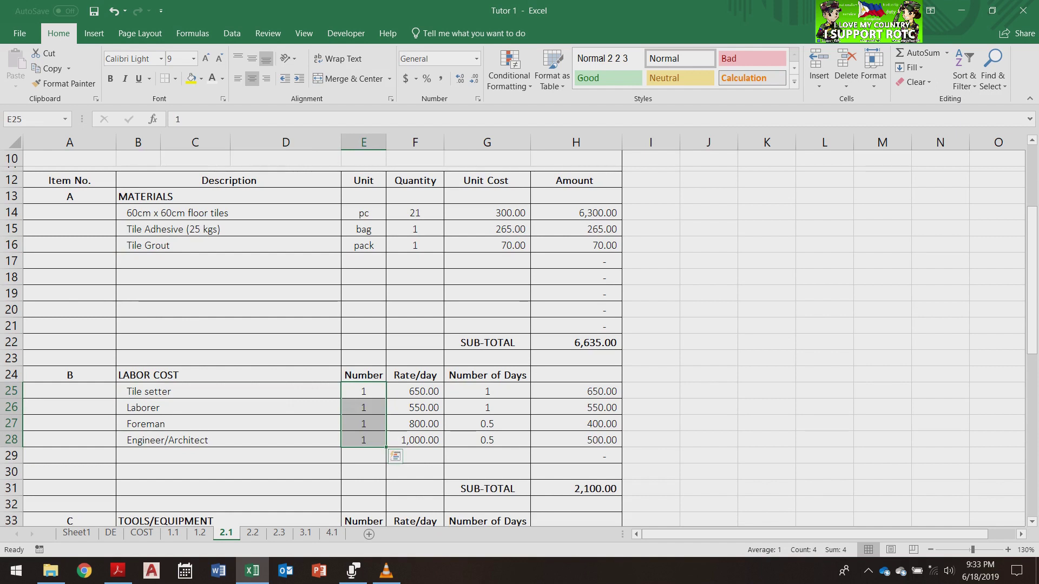
click(487, 391)
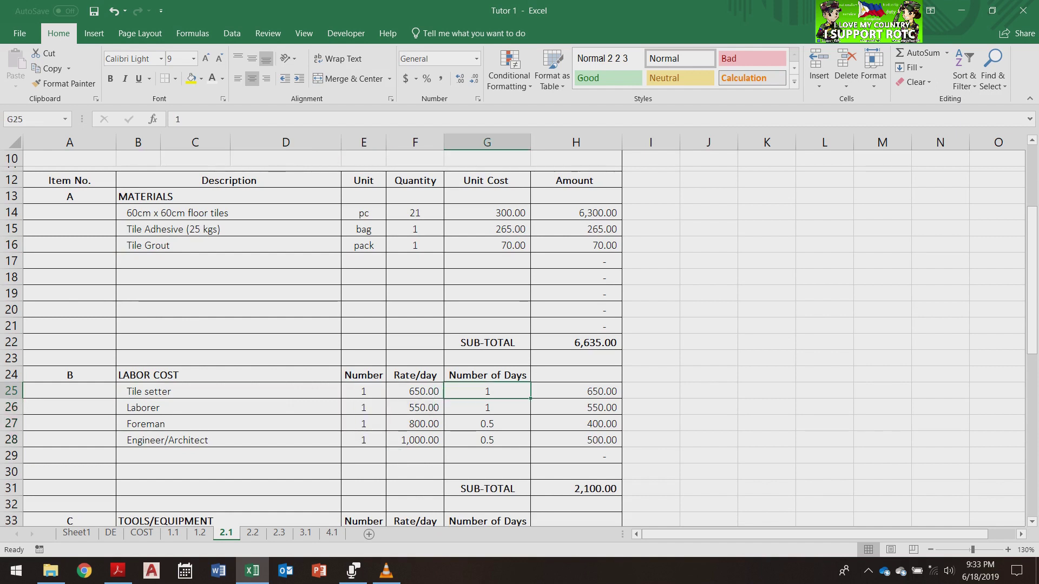
Review the unit cost formula in H48 of sheet 2.1 and check the floor tile item on the COST sheet
scroll(520, 338, up, 3)
scroll(520, 339, down, 11)
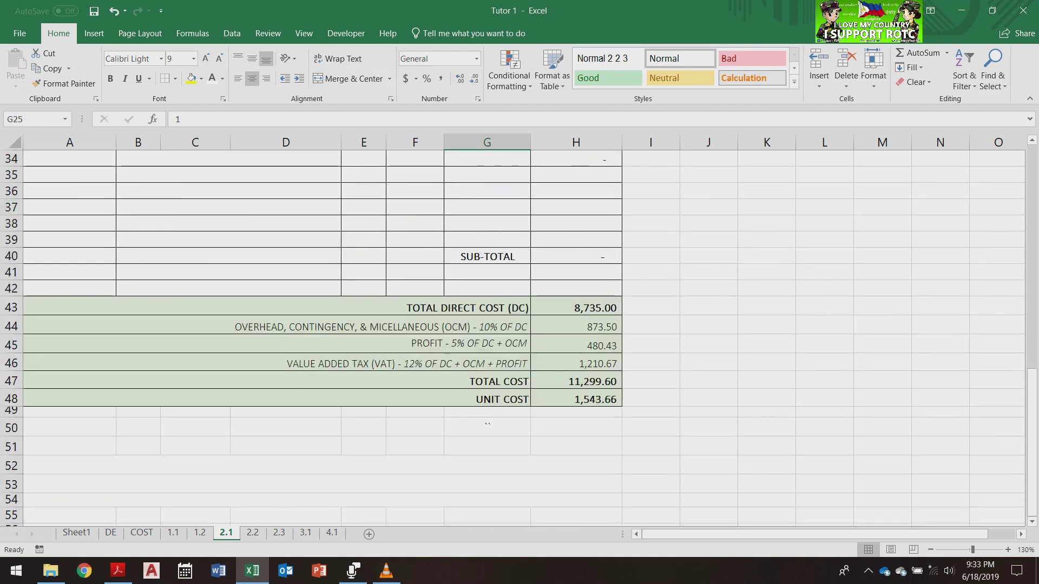
click(575, 399)
scroll(520, 338, up, 11)
scroll(519, 339, down, 10)
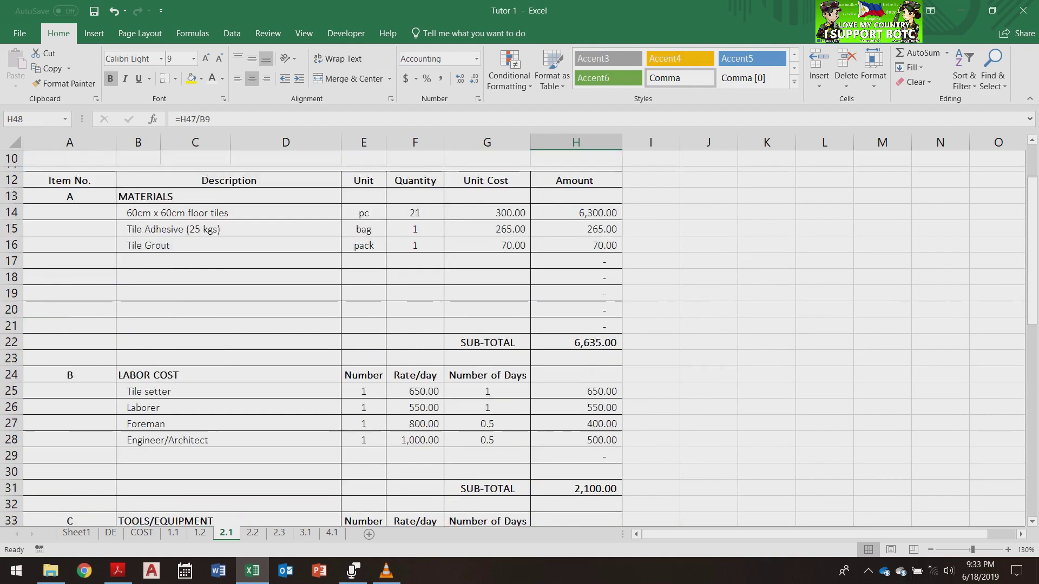
scroll(520, 338, up, 10)
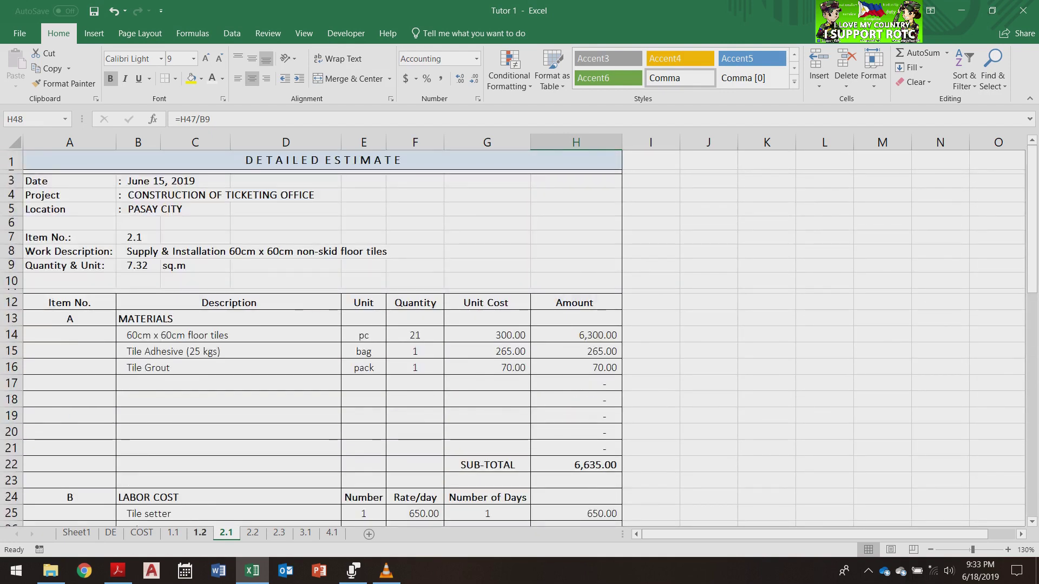
click(142, 533)
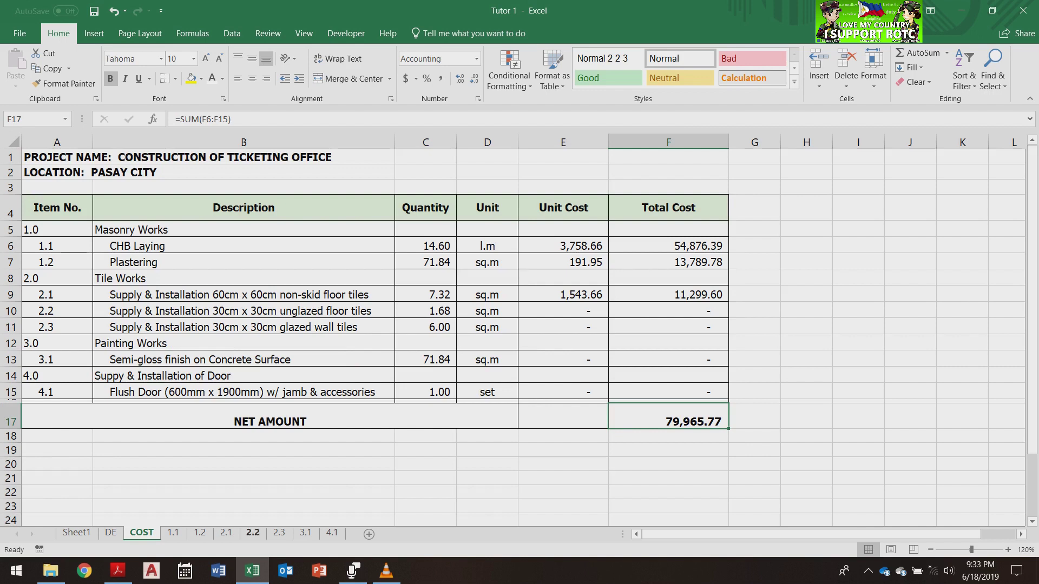
On sheet 2.2, copy I14:I16 into the material Quantity cells F14:F16 as values, giving 20 floor tiles and 0.25 bag of adhesive
click(253, 533)
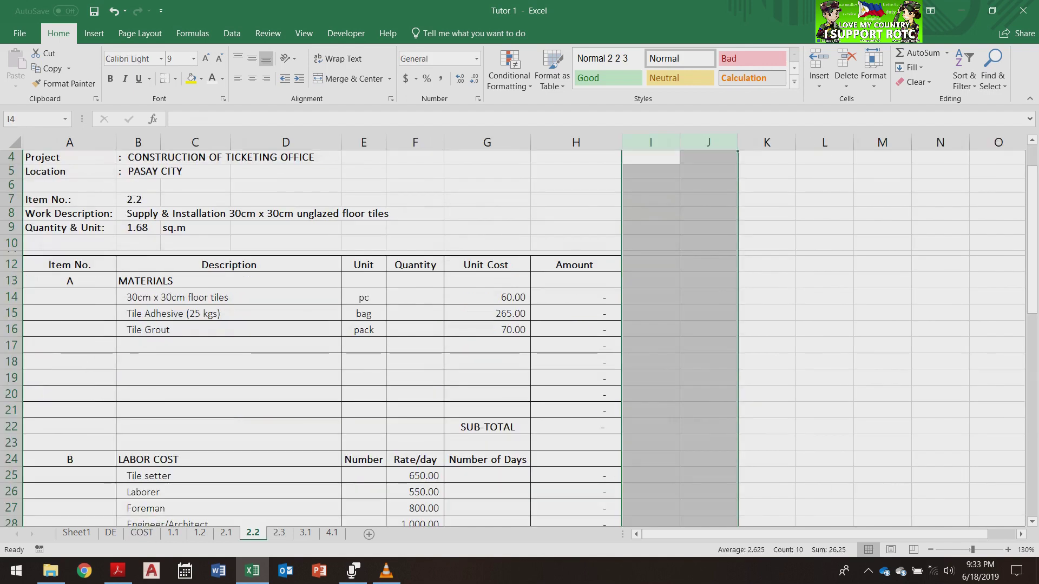
click(576, 329)
drag(650, 297, 650, 329)
key(ctrl+c)
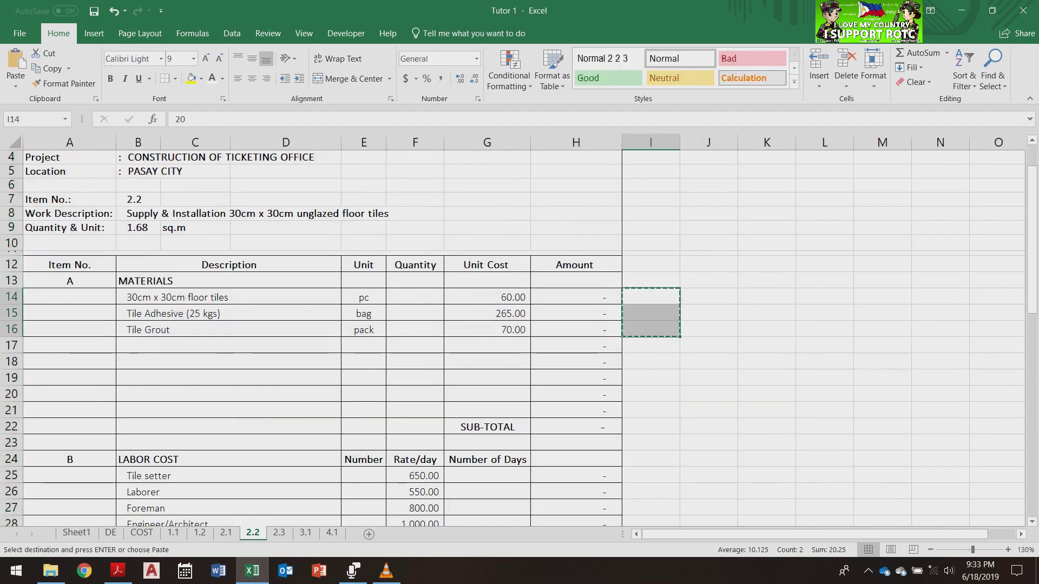
right_click(428, 297)
click(475, 75)
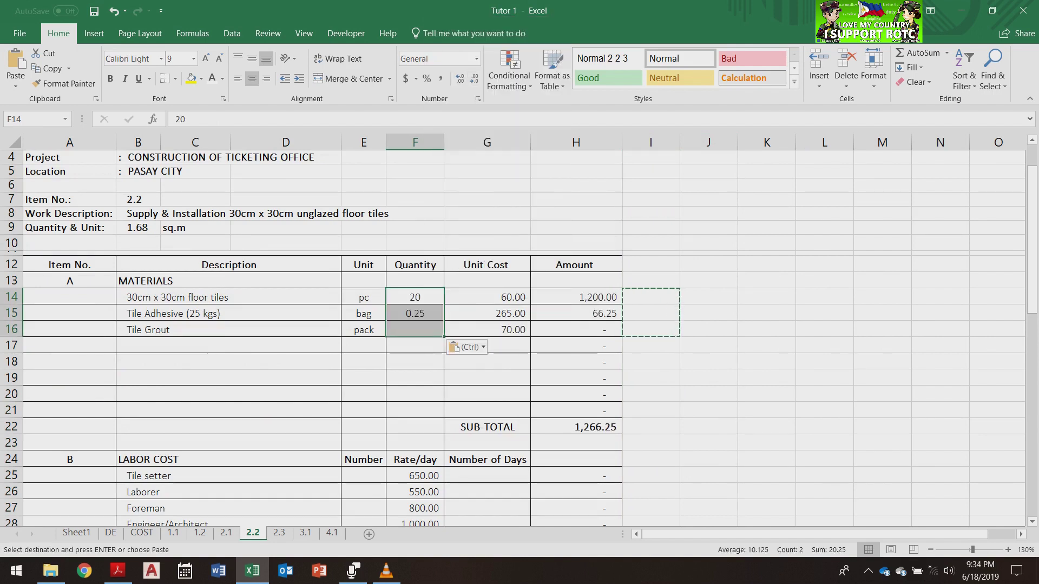
drag(708, 297, 708, 330)
key(ctrl)
key(Escape)
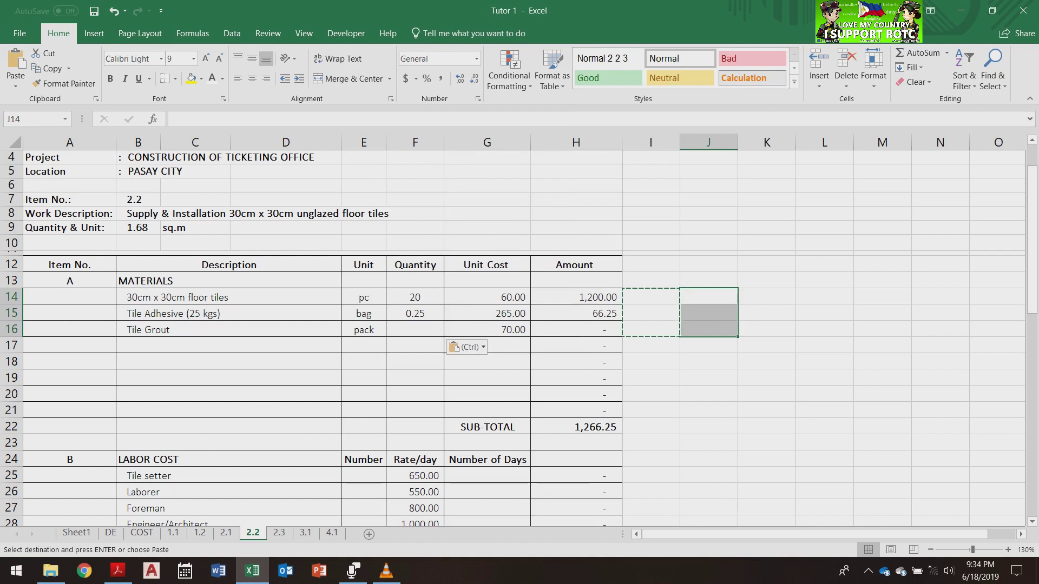
click(767, 410)
key(Escape)
On sheet 2.2, copy the worker counts from I25:I28 into labor Number cells E25:E28 as values, giving 1 per role
scroll(524, 338, down, 2)
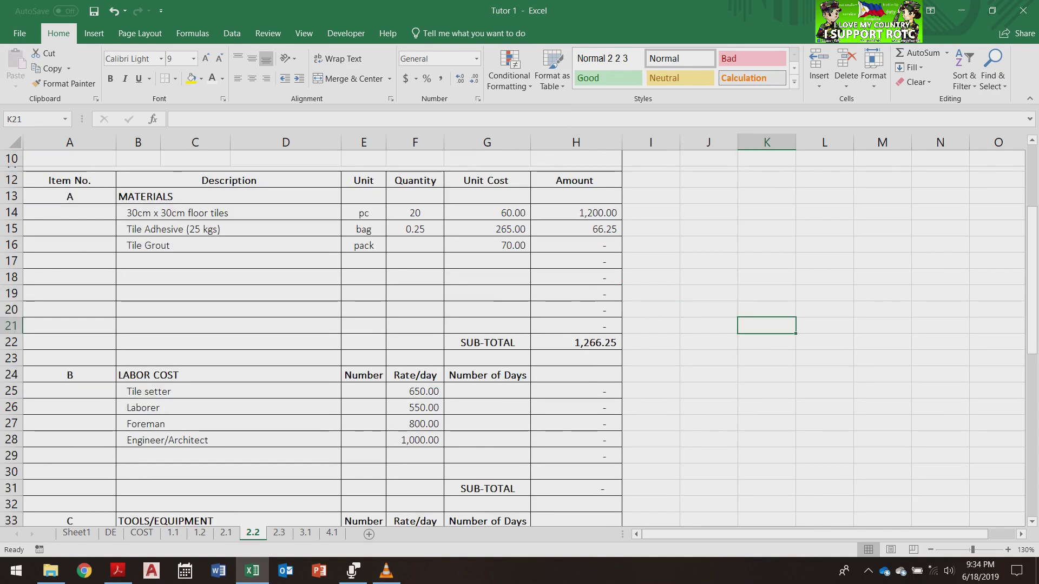
drag(650, 391, 651, 439)
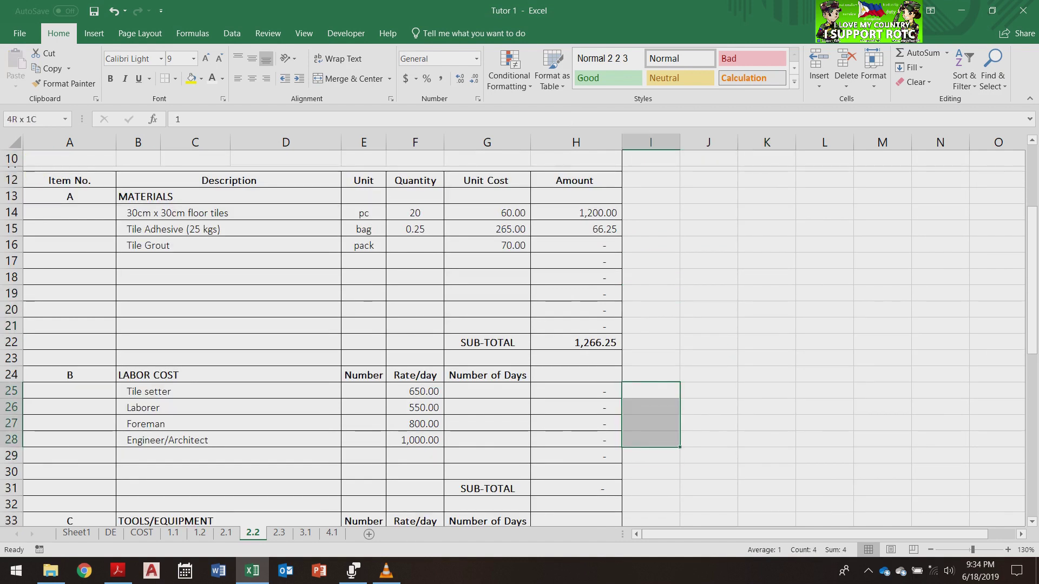
key(ctrl+c)
right_click(364, 392)
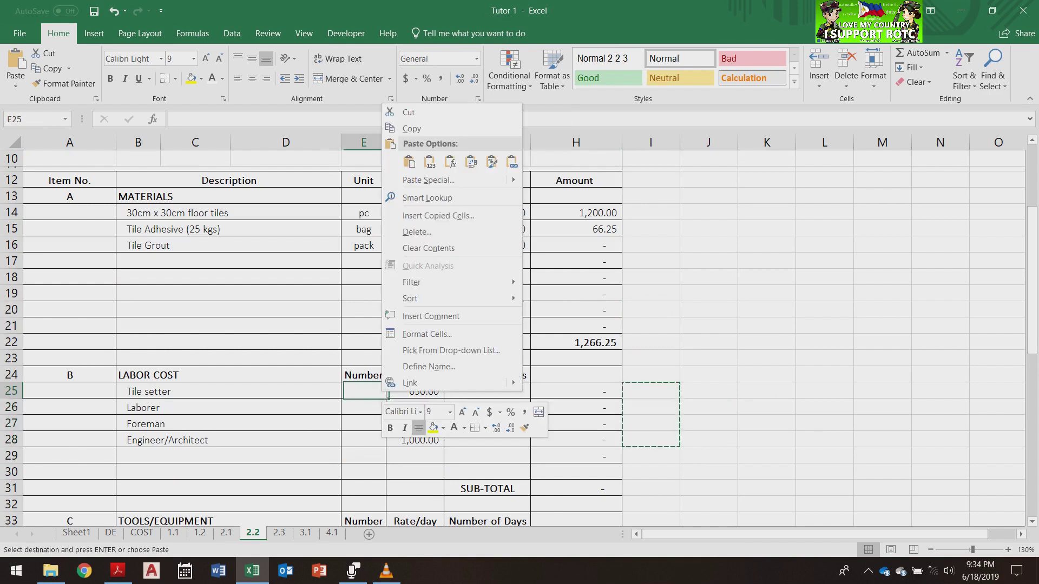
click(429, 161)
Copy the day counts from J25:J28 into the unglazed floor tile labor cells G25:G28 as values, giving 0.5 for each role
drag(709, 391, 708, 440)
key(ctrl+c)
key(ctrl+c)
right_click(487, 391)
click(535, 161)
click(708, 472)
key(Escape)
Examine the materials, labor and cost totals for the 30cm x 30cm unglazed floor tiles on sheet 2.2
scroll(708, 471, down, 5)
scroll(520, 336, down, 3)
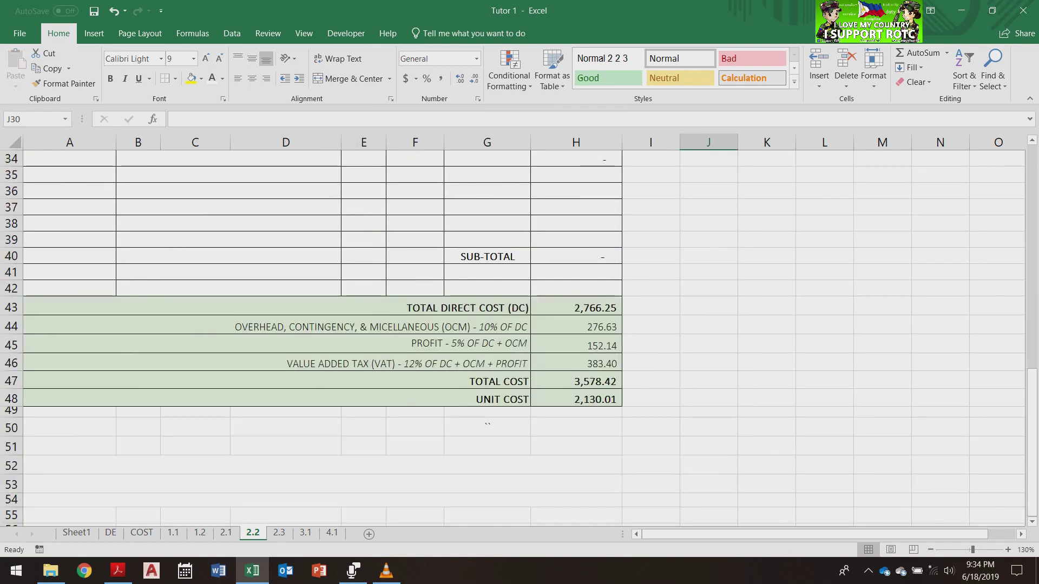
scroll(519, 336, up, 11)
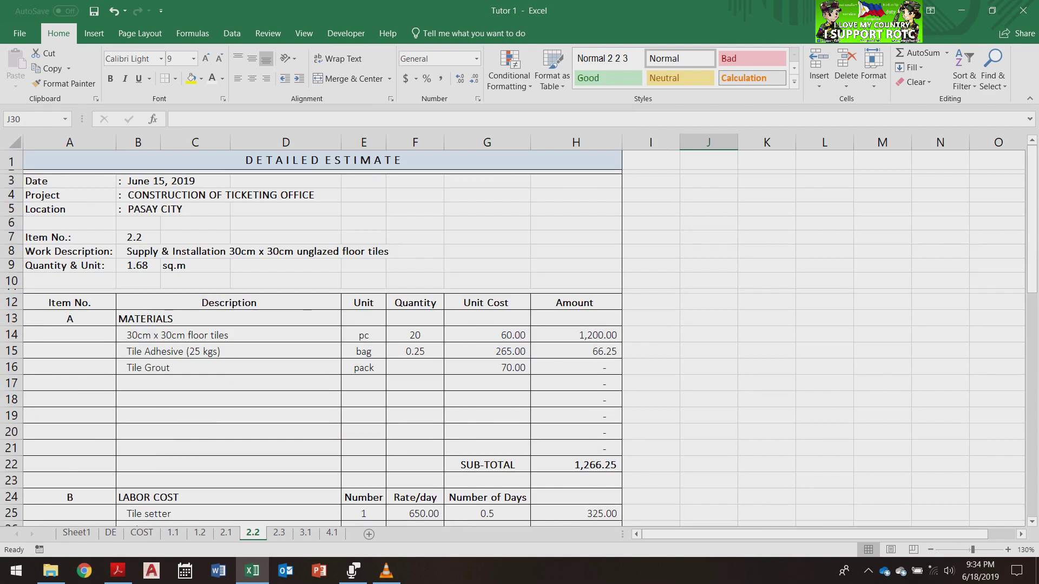
scroll(520, 335, down, 9)
scroll(520, 336, down, 2)
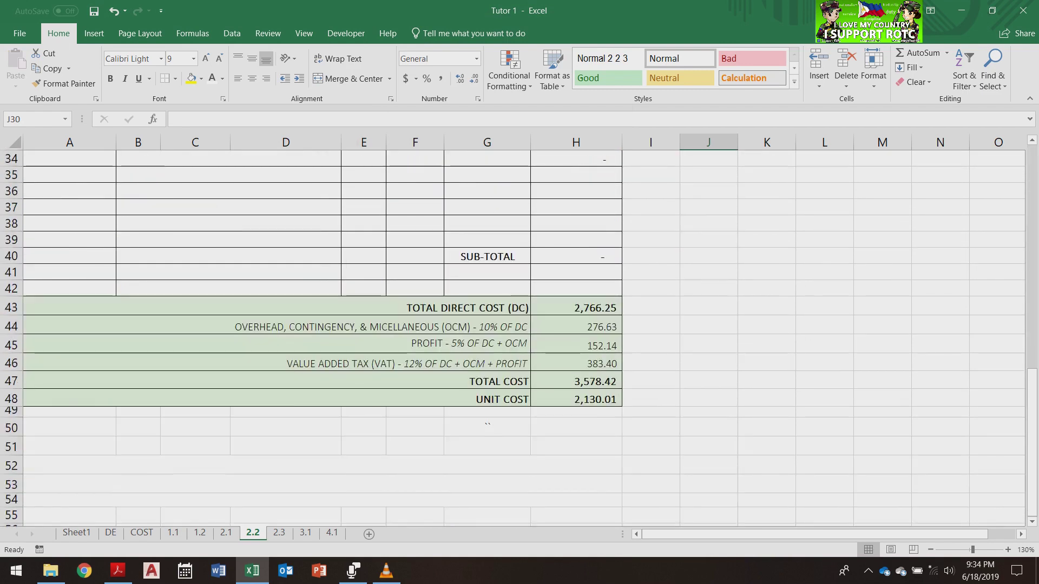
scroll(519, 336, up, 5)
scroll(520, 336, up, 4)
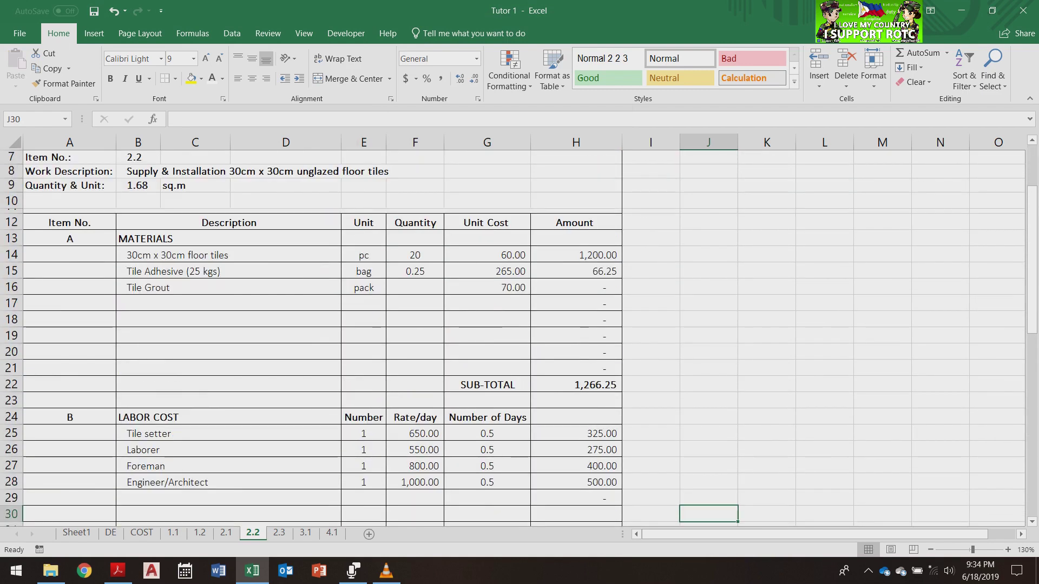
scroll(520, 335, down, 1)
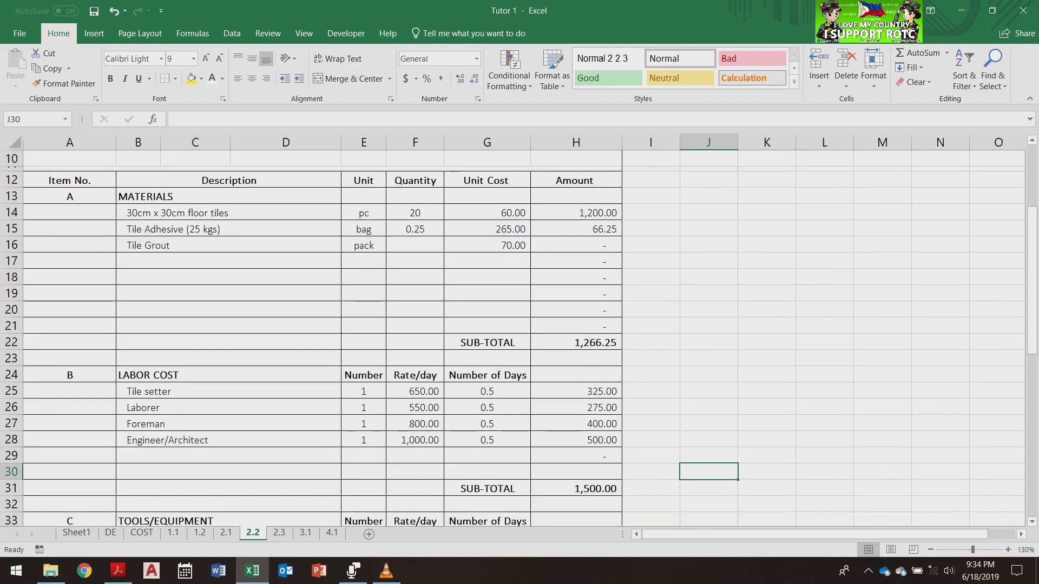
scroll(520, 335, up, 2)
scroll(519, 336, down, 3)
scroll(519, 335, down, 7)
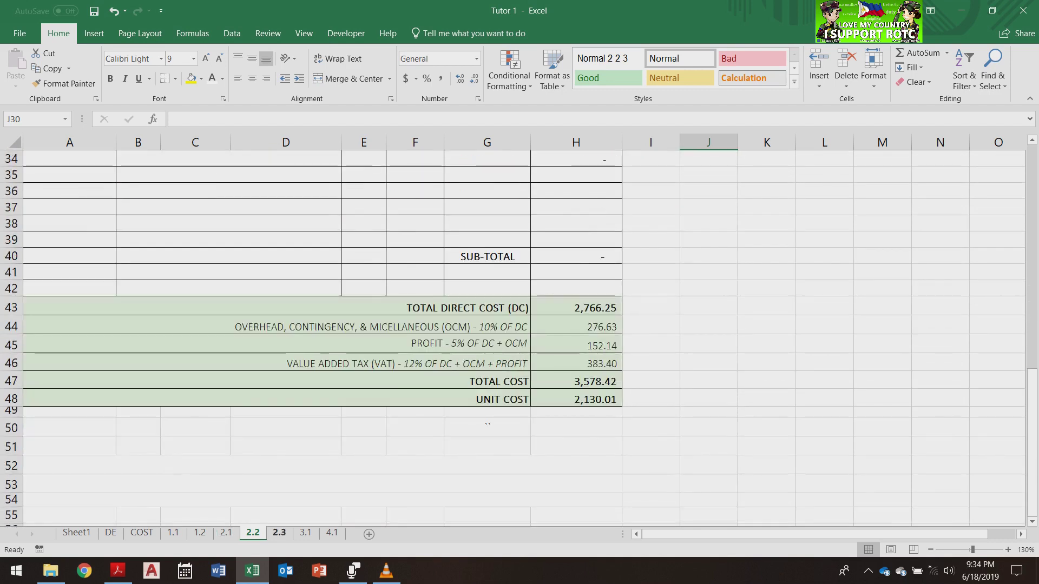
On sheet 2.3, copy the quantities 70, 1 and 1 from I14:I16 into the material Quantity cells F14:F16 as values
click(278, 533)
scroll(519, 335, up, 2)
drag(650, 335, 650, 368)
key(ctrl+c)
right_click(436, 335)
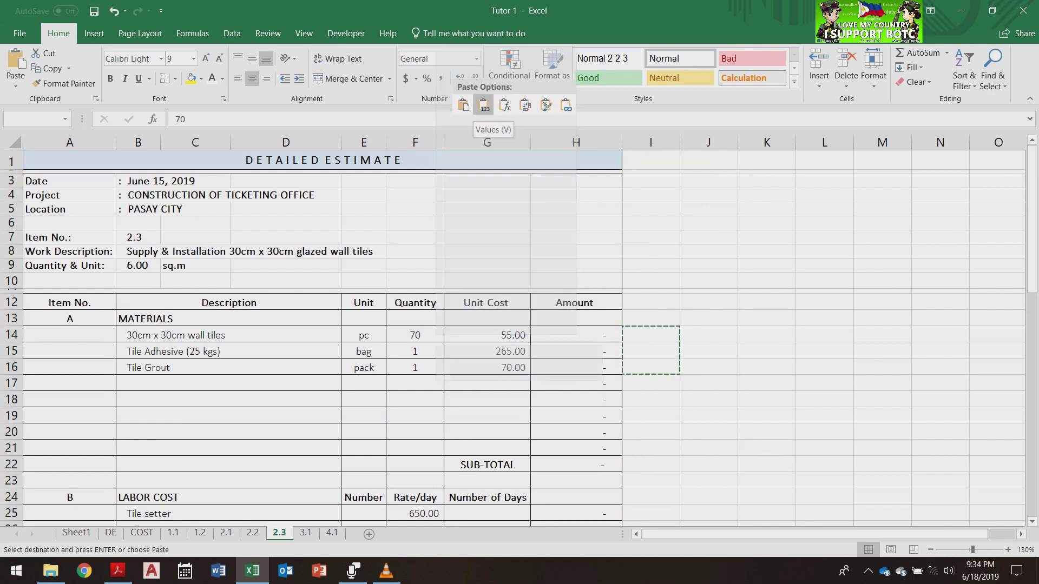
click(484, 104)
click(650, 415)
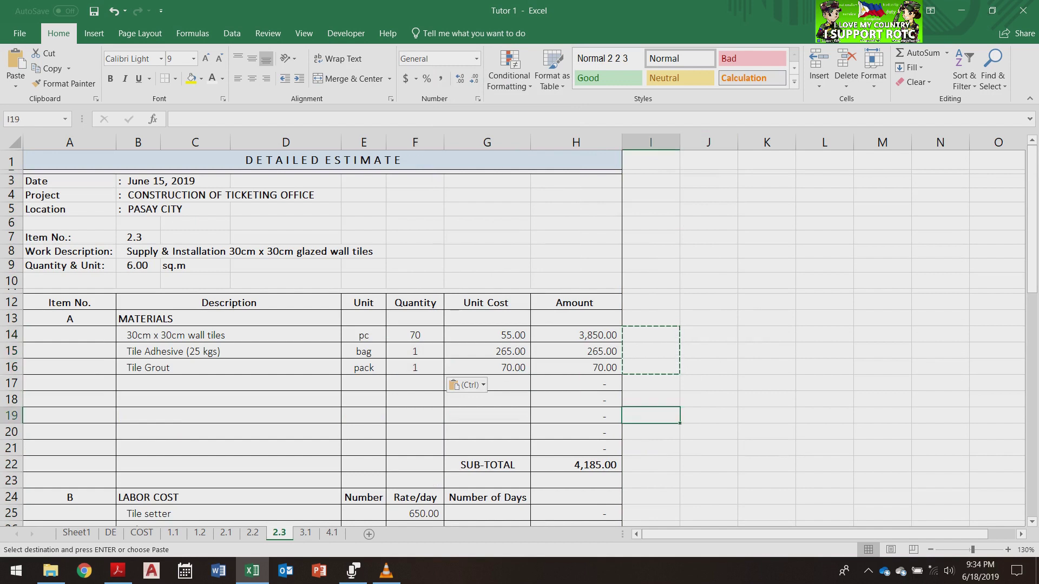
key(Escape)
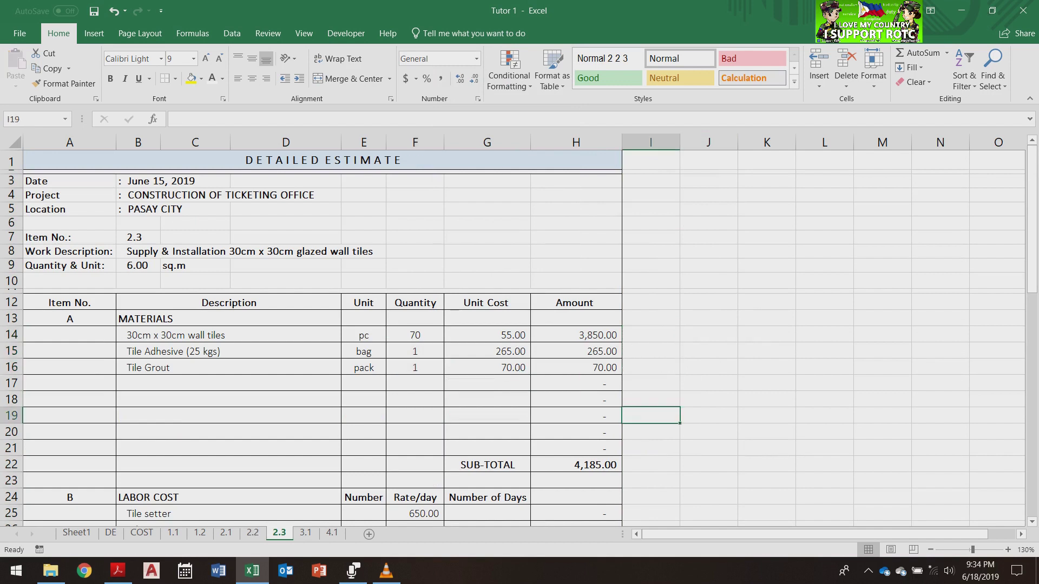
On sheet 2.3, copy the worker counts from I25:I28 into labor Number cells E25:E28 as values, giving 1 per role
scroll(519, 337, down, 3)
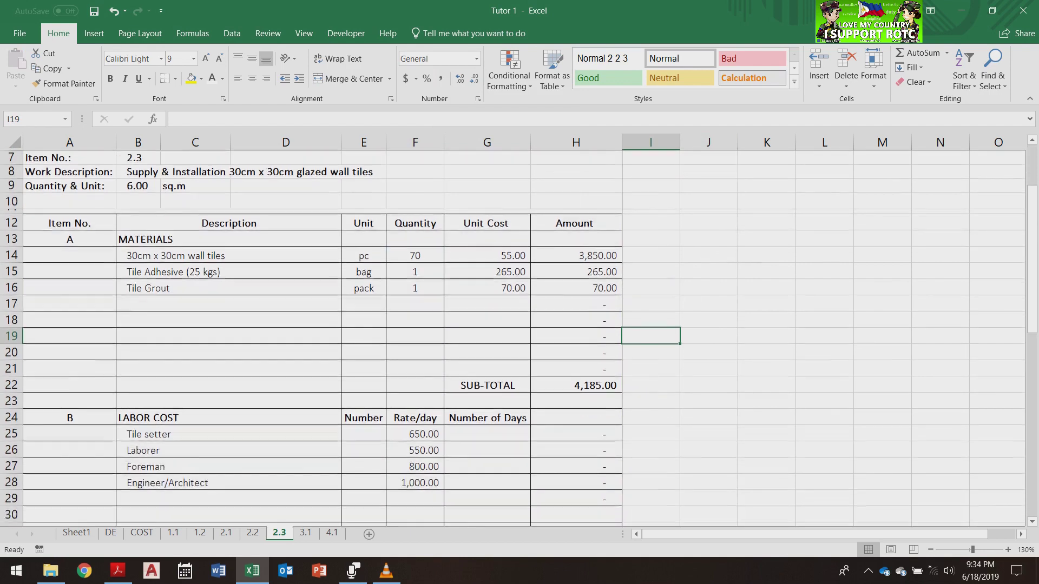
click(650, 391)
drag(651, 391, 652, 441)
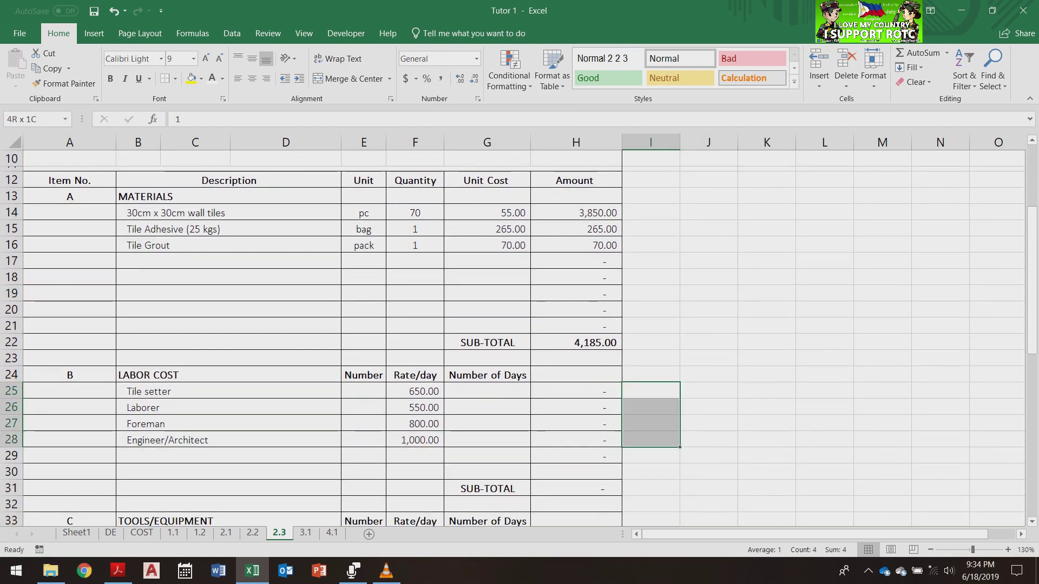
key(ctrl+c)
right_click(379, 392)
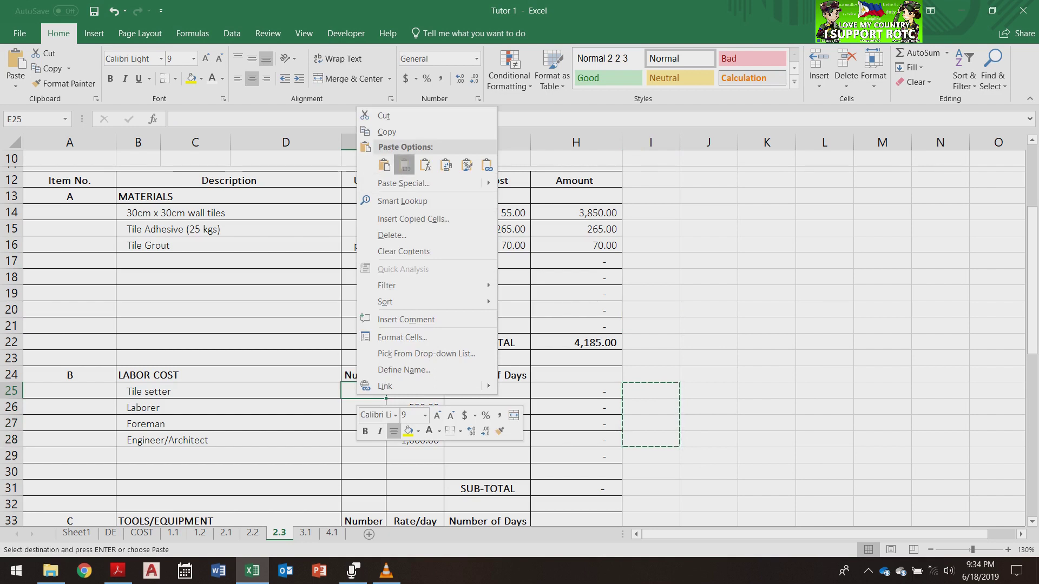
click(405, 165)
Copy the day counts 1, 1, 0.5 and 0.5 from J25:J28 into the wall tile labor cells G25:G28 as values
drag(708, 390, 708, 441)
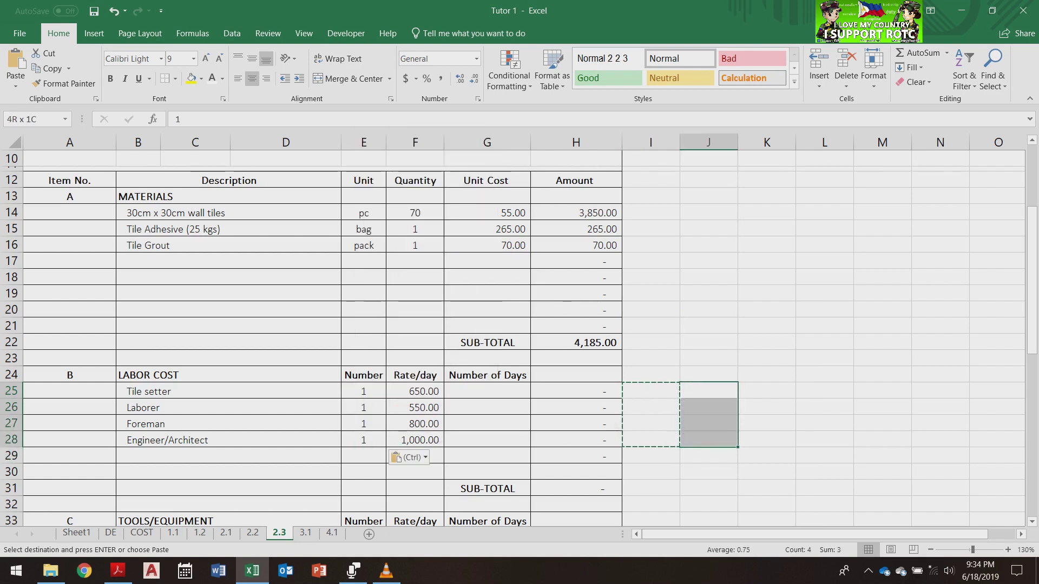
key(ctrl+c)
right_click(506, 395)
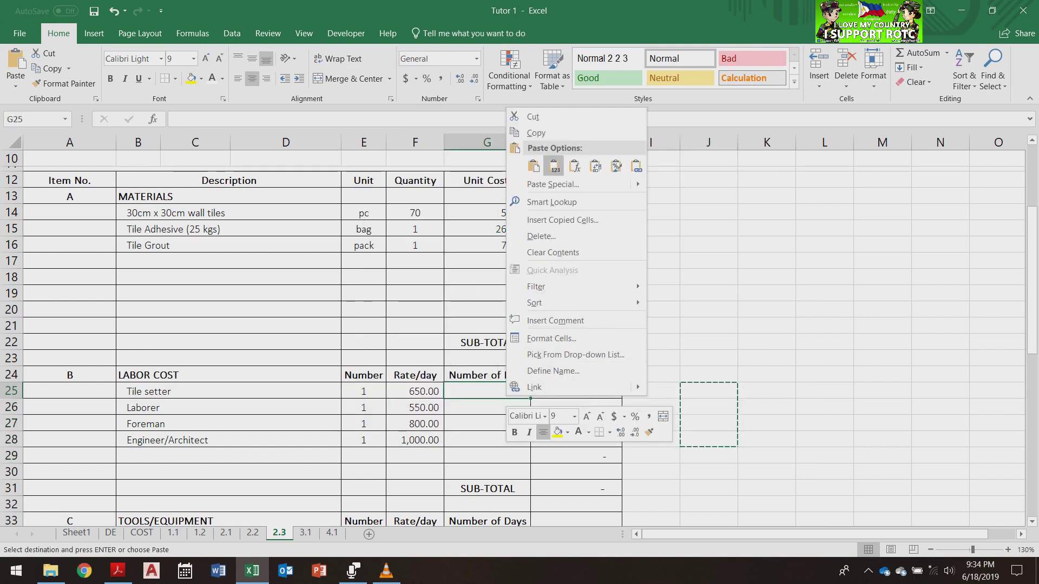
click(554, 166)
click(708, 440)
key(Escape)
Review the material and labor amounts and sub-totals for the 30cm x 30cm glazed wall tiles on sheet 2.3
scroll(518, 338, up, 3)
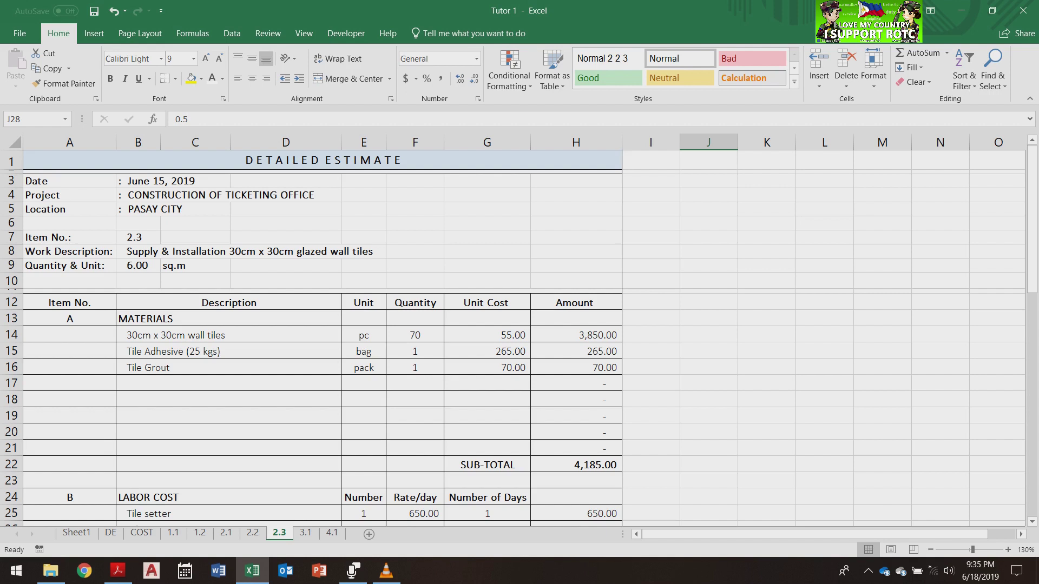
scroll(519, 335, down, 3)
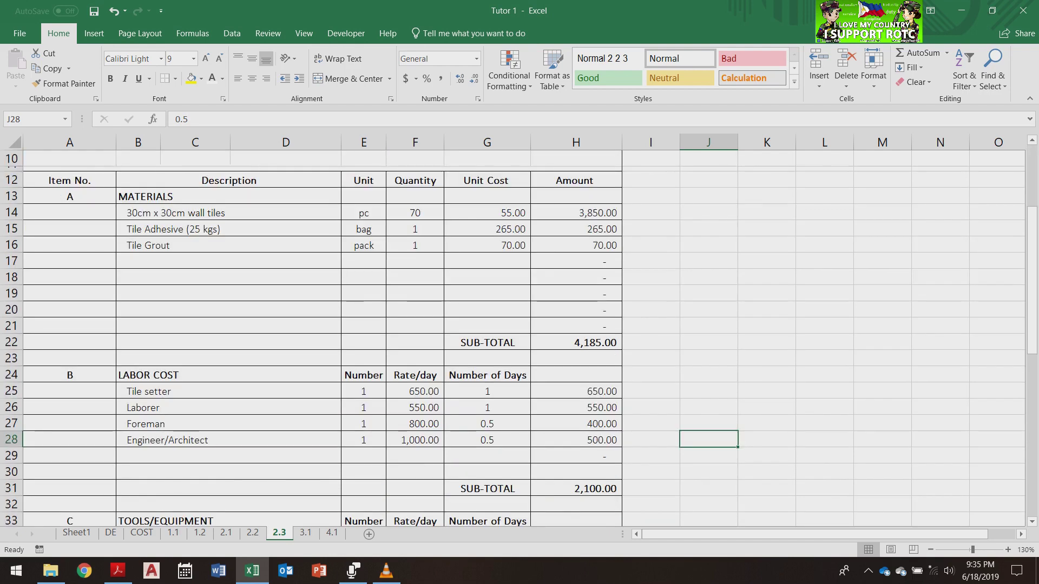
scroll(325, 335, down, 3)
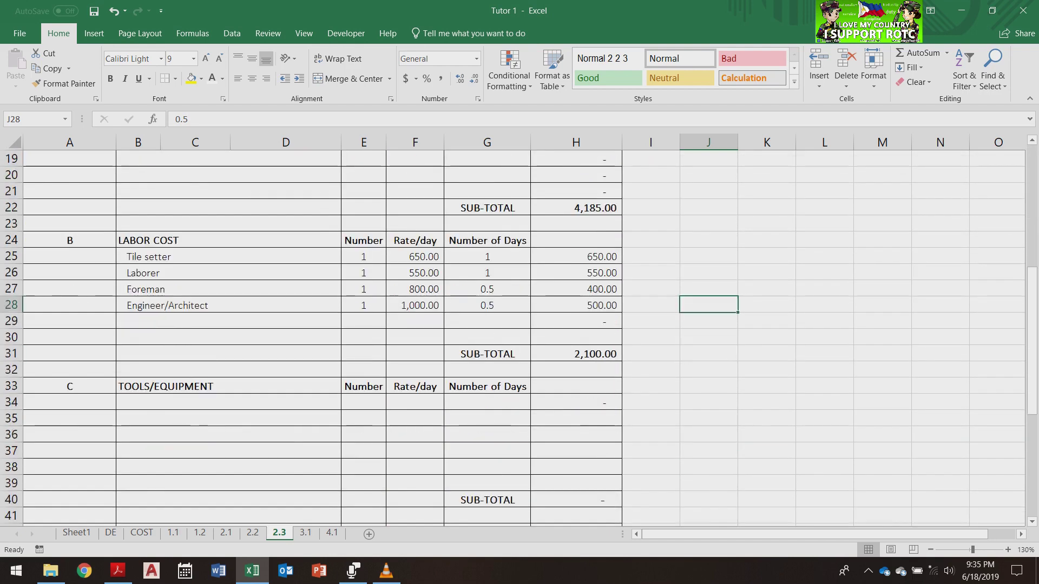
scroll(325, 335, up, 7)
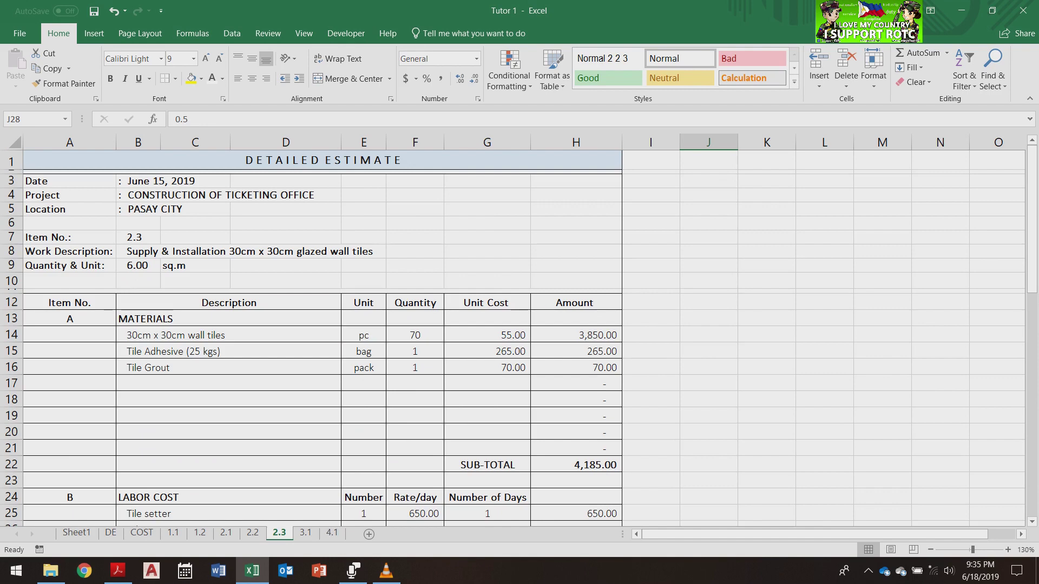
On the COST sheet, inspect the unit cost link for item 3.1 and the net amount formula
key(ctrl+Page_Down)
scroll(325, 336, up, 4)
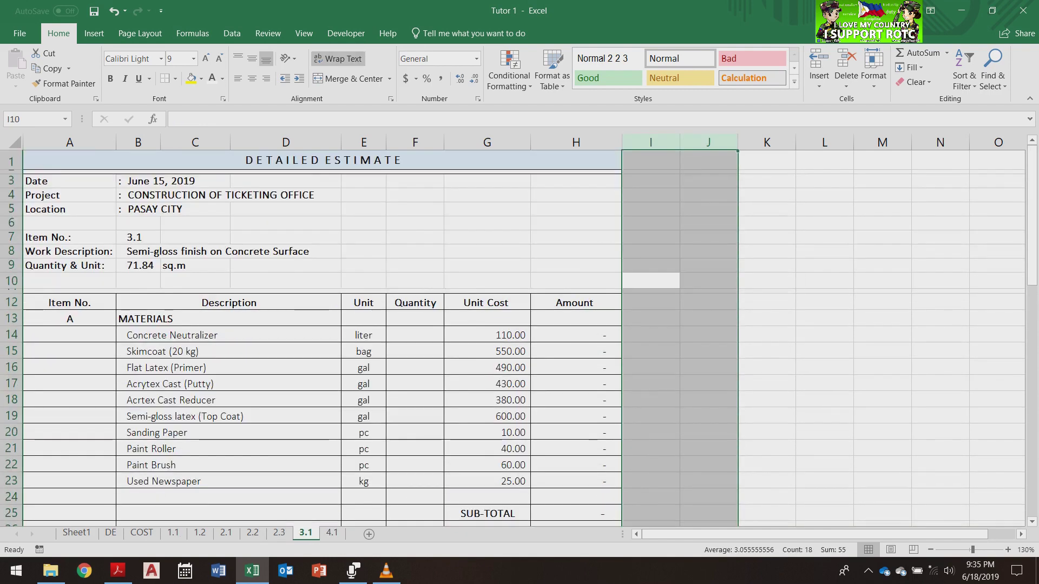
click(141, 533)
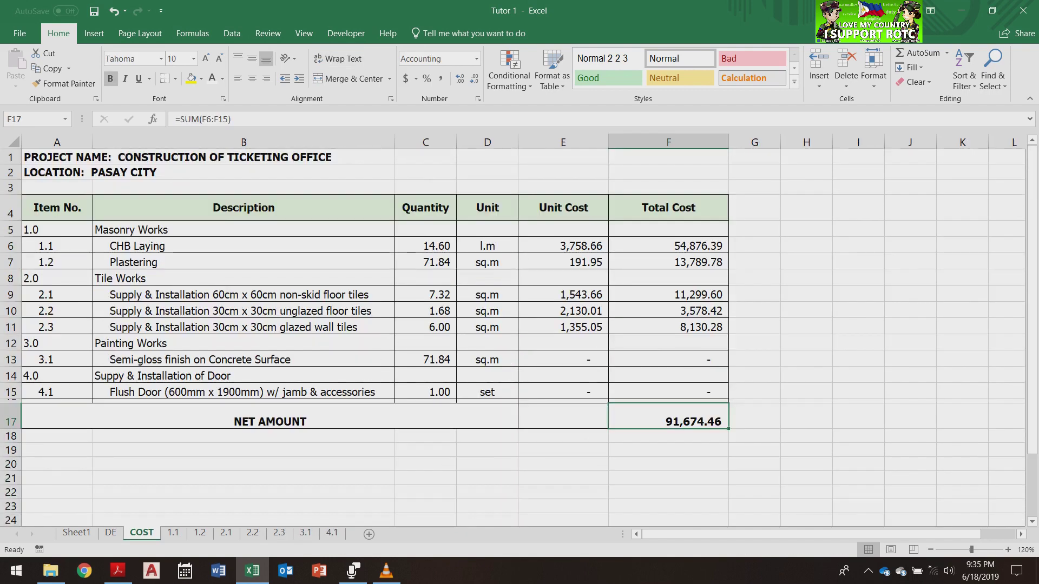
click(563, 359)
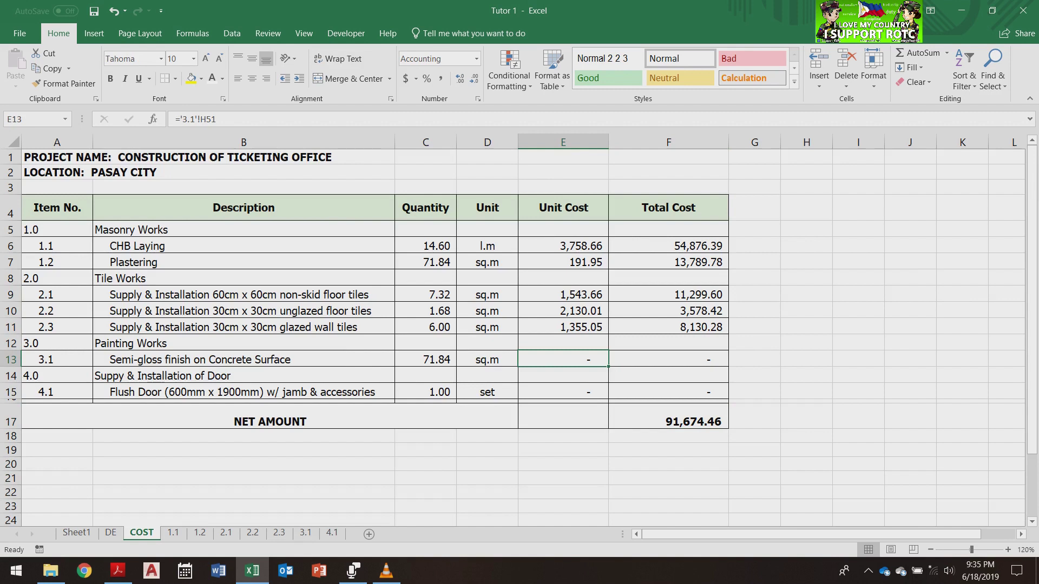
click(668, 416)
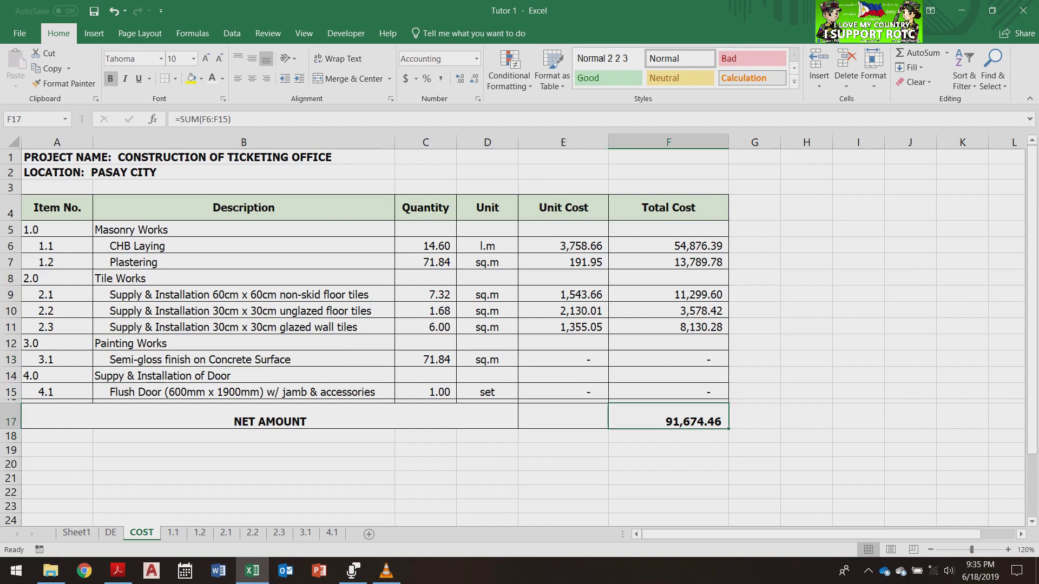
On sheet 3.1, examine the painting materials list from Concrete Neutralizer through Used Newspaper
mouse_move(354, 573)
click(306, 532)
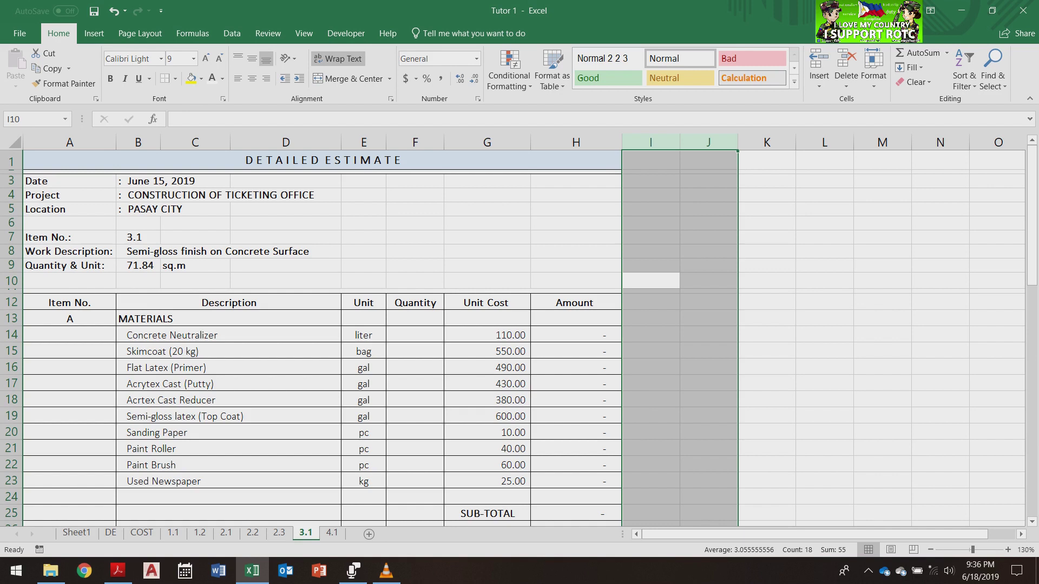
click(650, 368)
click(651, 335)
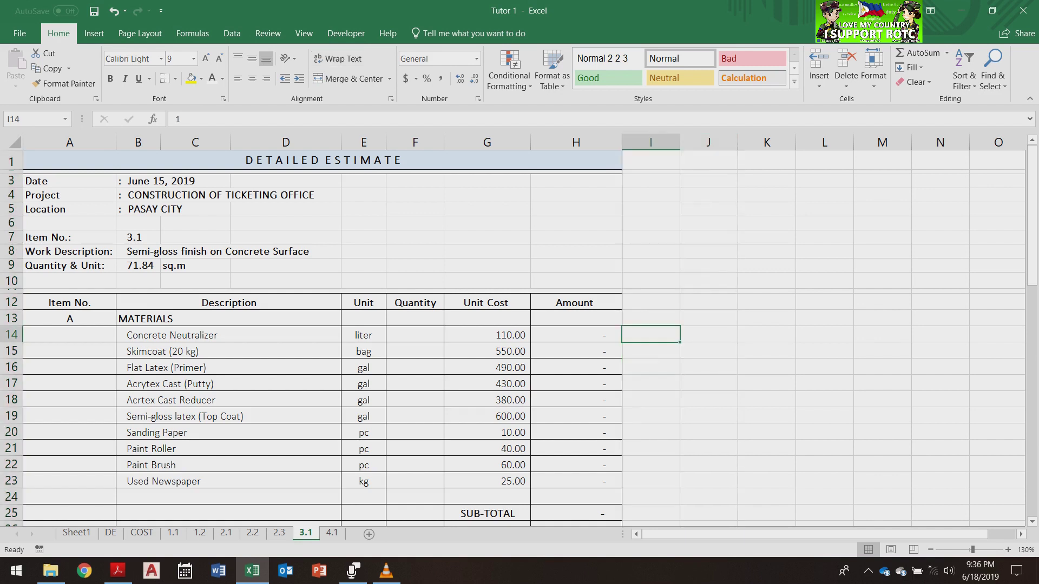
click(229, 335)
click(229, 481)
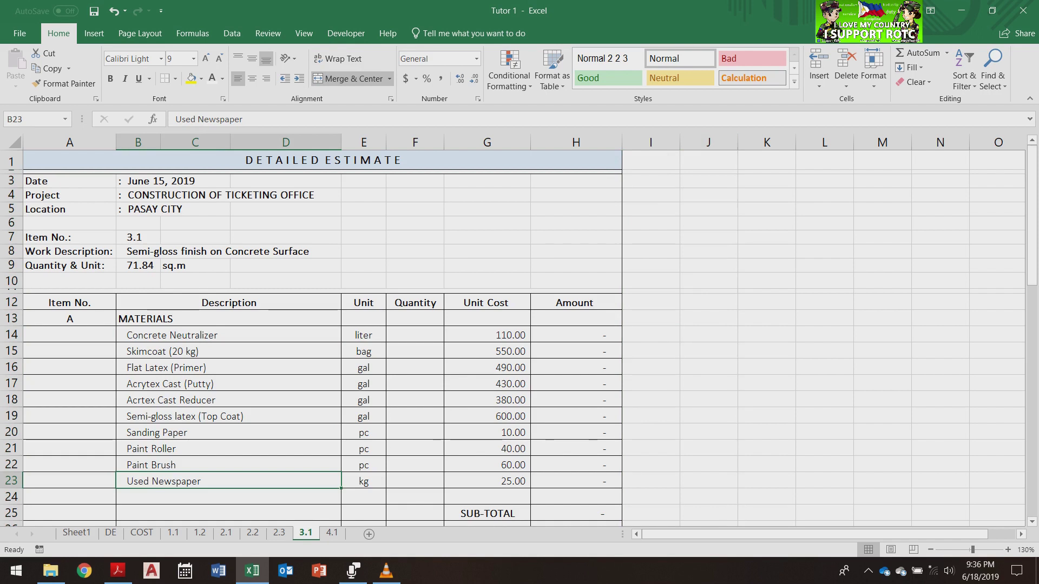
click(228, 335)
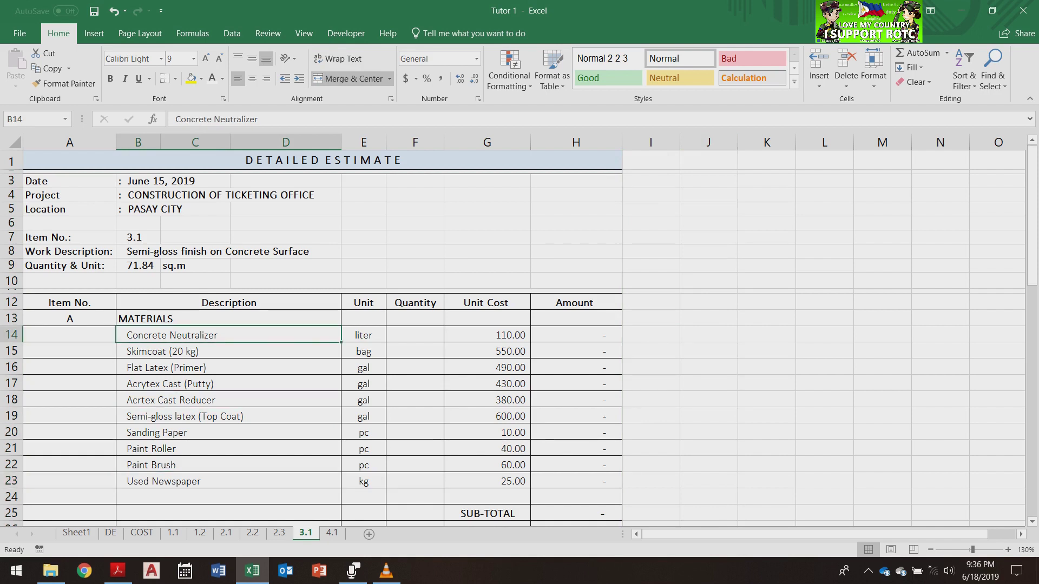
click(228, 351)
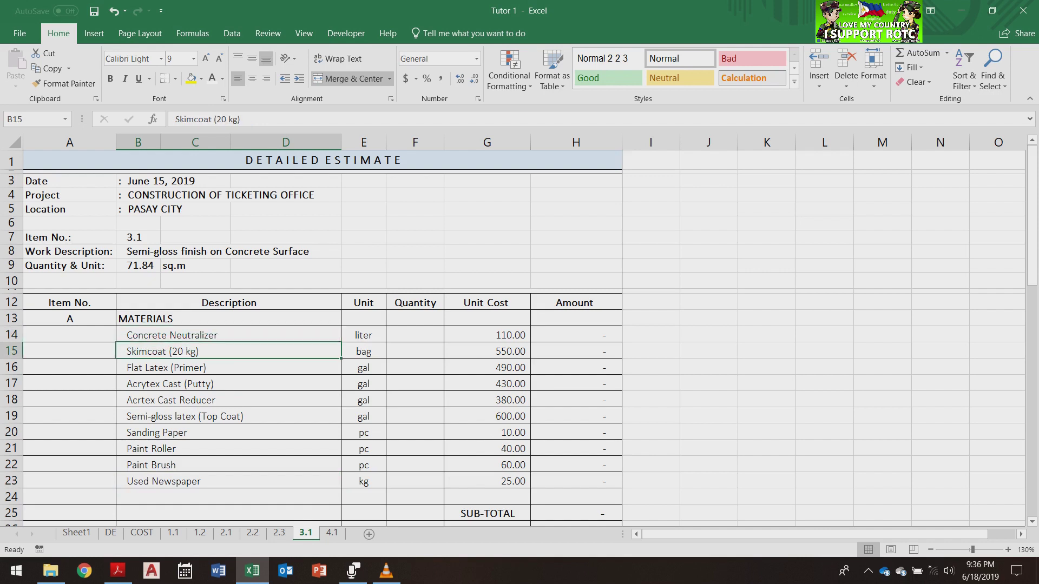
click(228, 368)
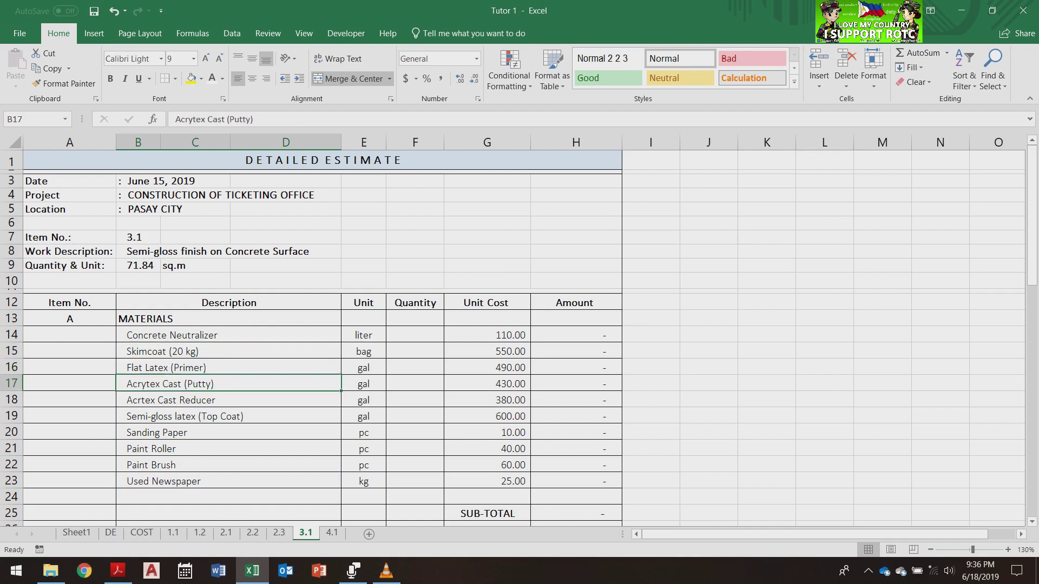
click(229, 384)
click(229, 367)
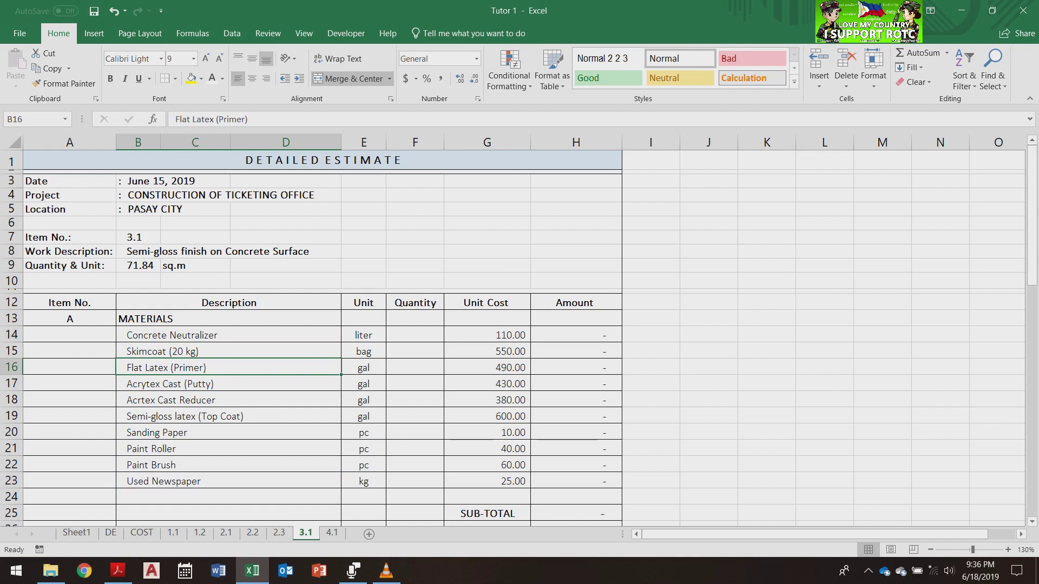
click(228, 384)
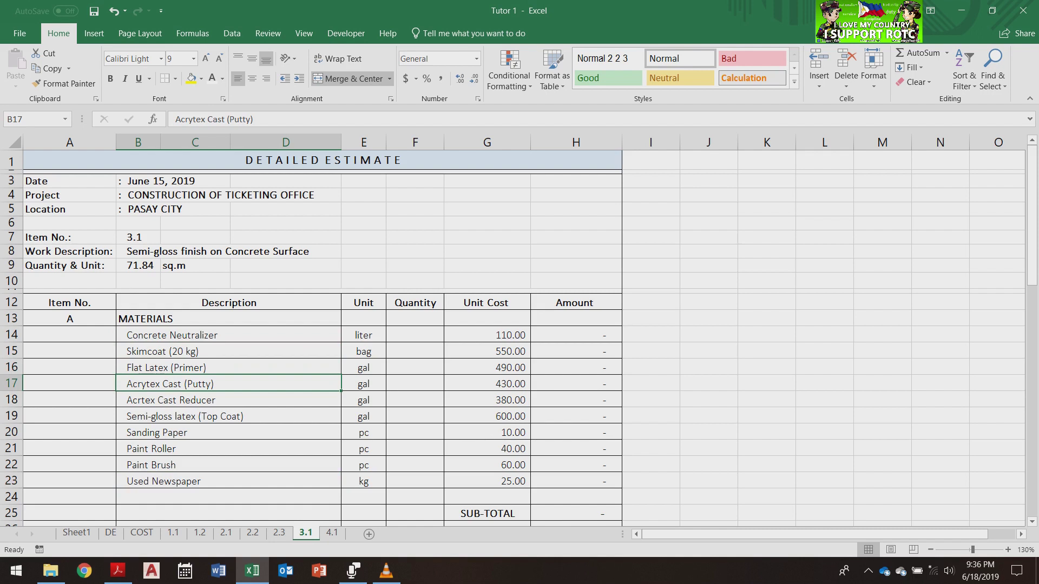
click(228, 400)
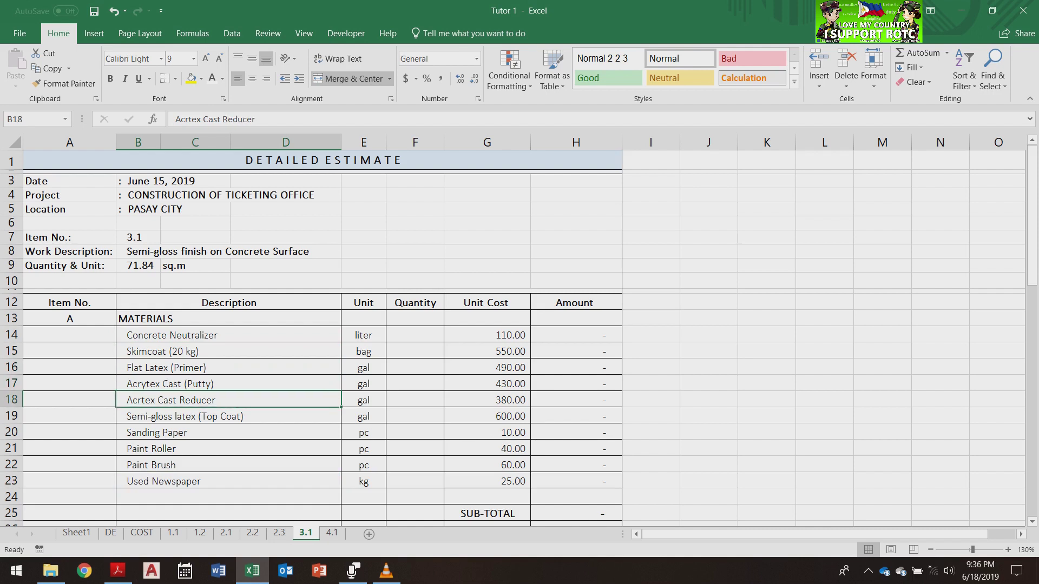
click(228, 416)
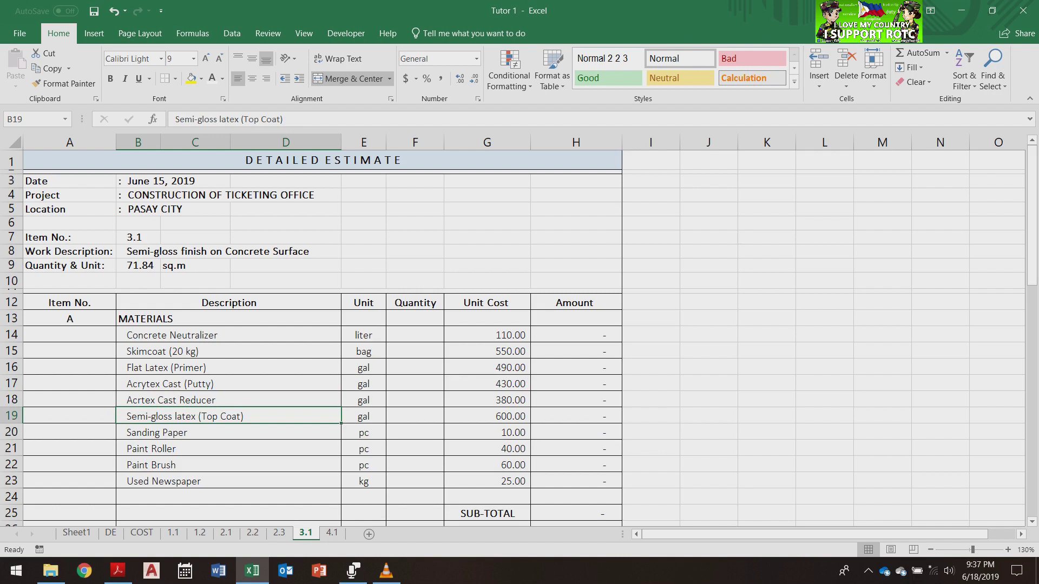
key(Down)
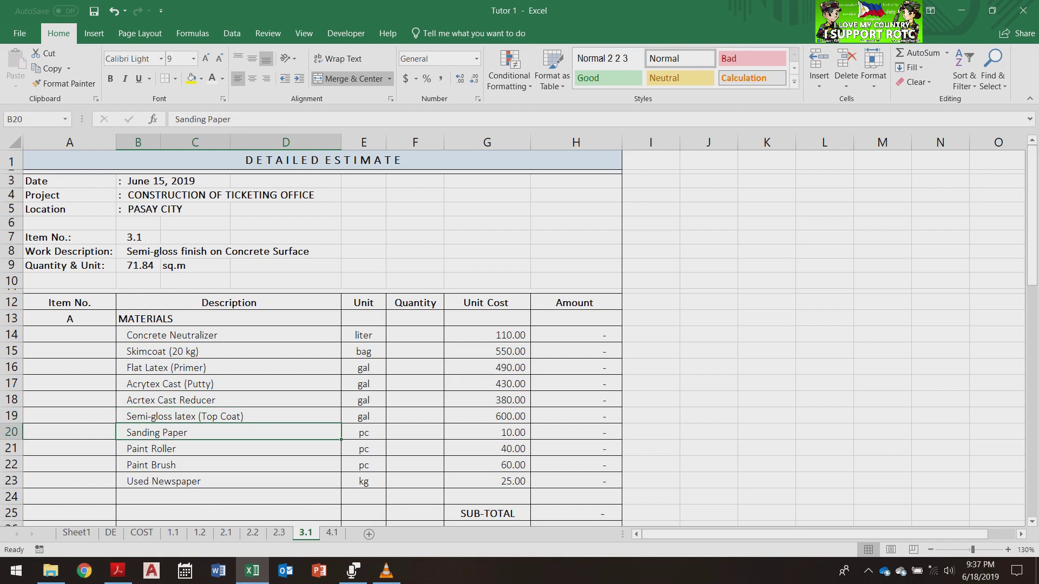
click(229, 481)
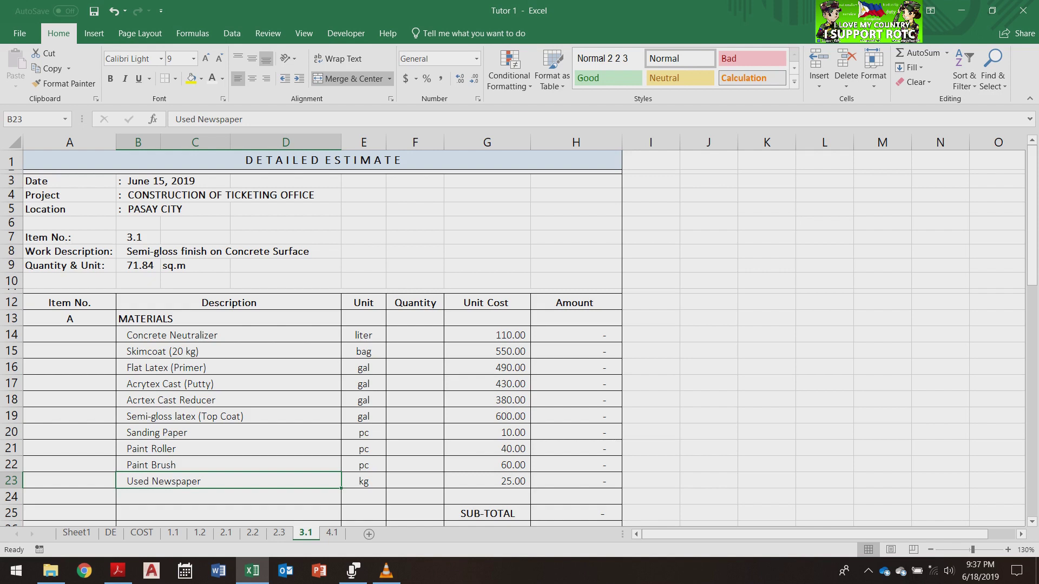
Copy the quantities 1, 4, 4, 4, 2, 8, 10, 2, 2 and 1 from I14:I23 into the material Quantity cells F14:F23 as values
drag(650, 334, 651, 480)
key(ctrl+c)
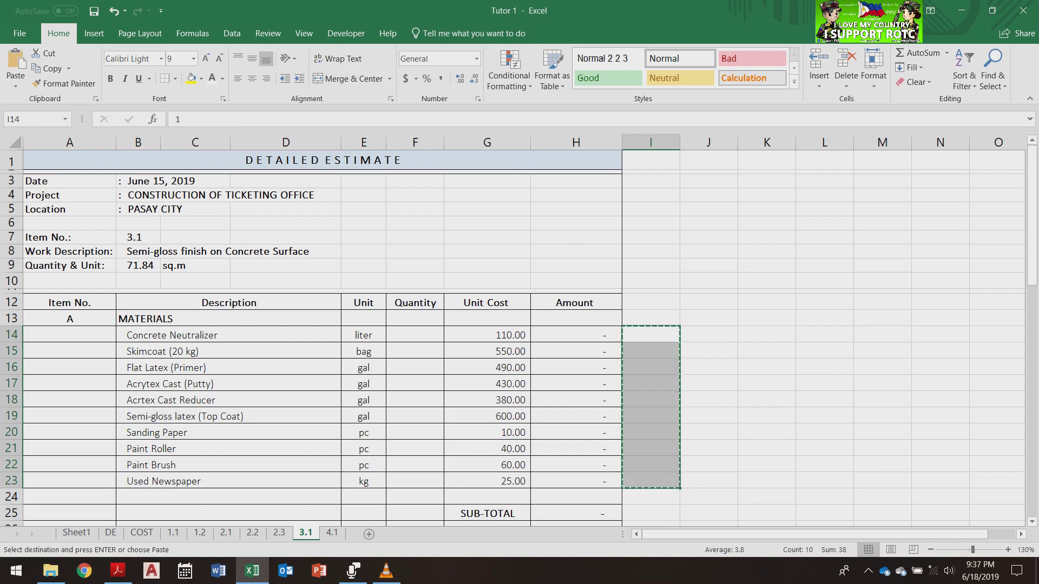
right_click(429, 336)
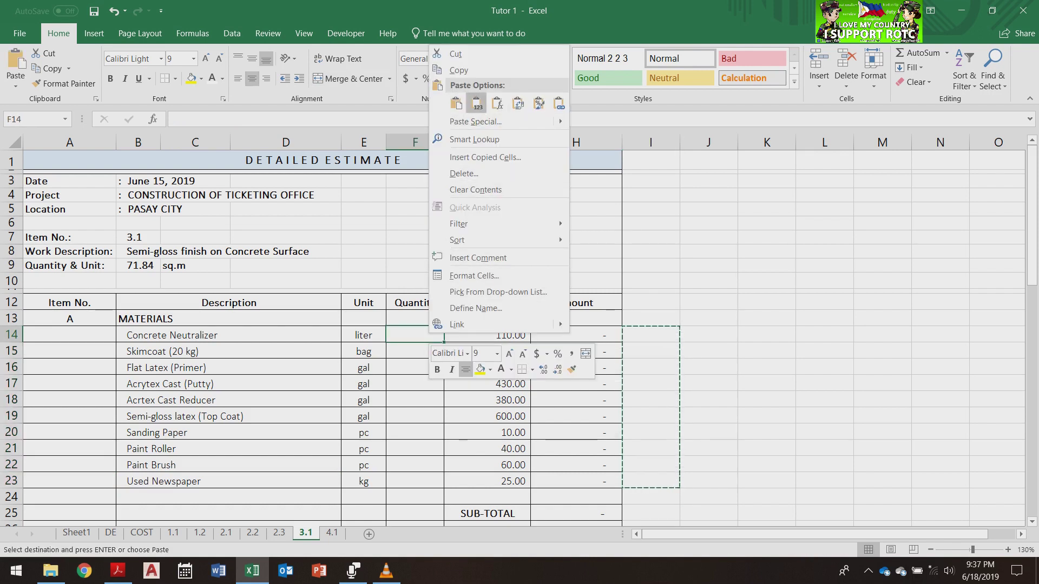
click(476, 103)
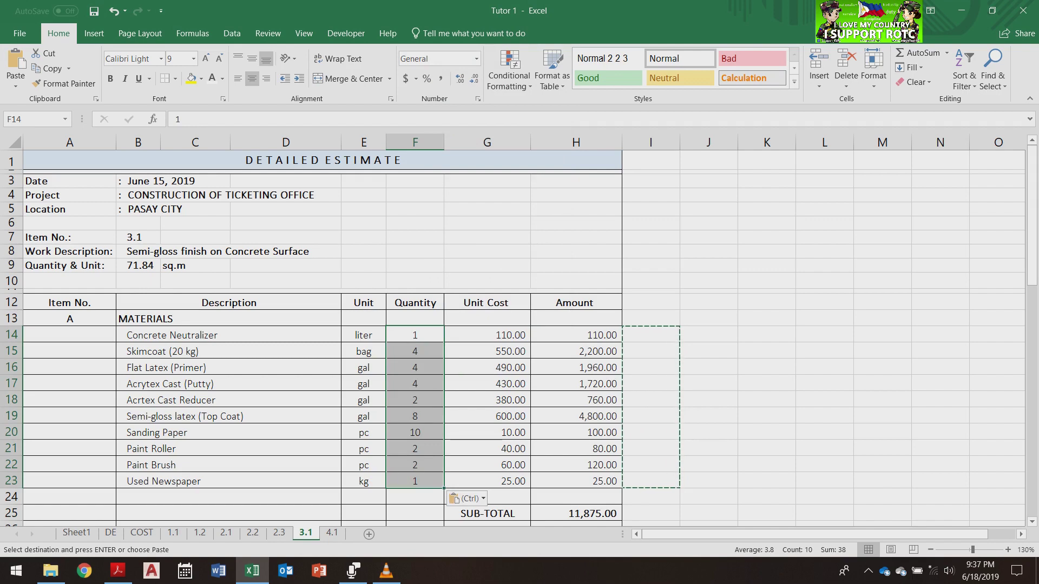
click(708, 351)
key(Escape)
Copy the worker counts 2, 2, 1 and 1 from I28:I31 into the painting labor Number cells E28:E31 as values
scroll(688, 402, down, 5)
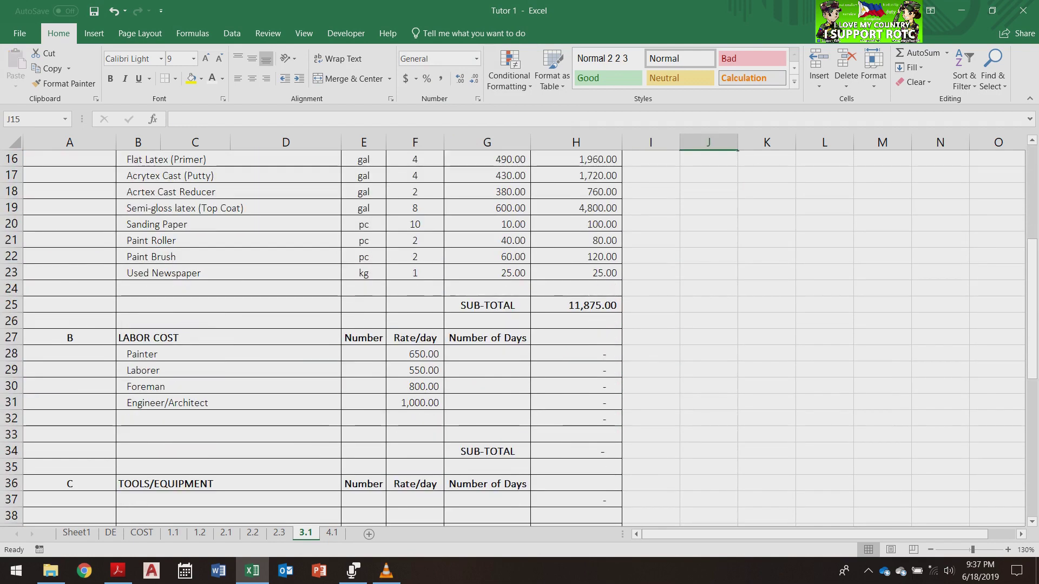
click(650, 354)
drag(650, 354, 651, 403)
key(ctrl+c)
right_click(359, 353)
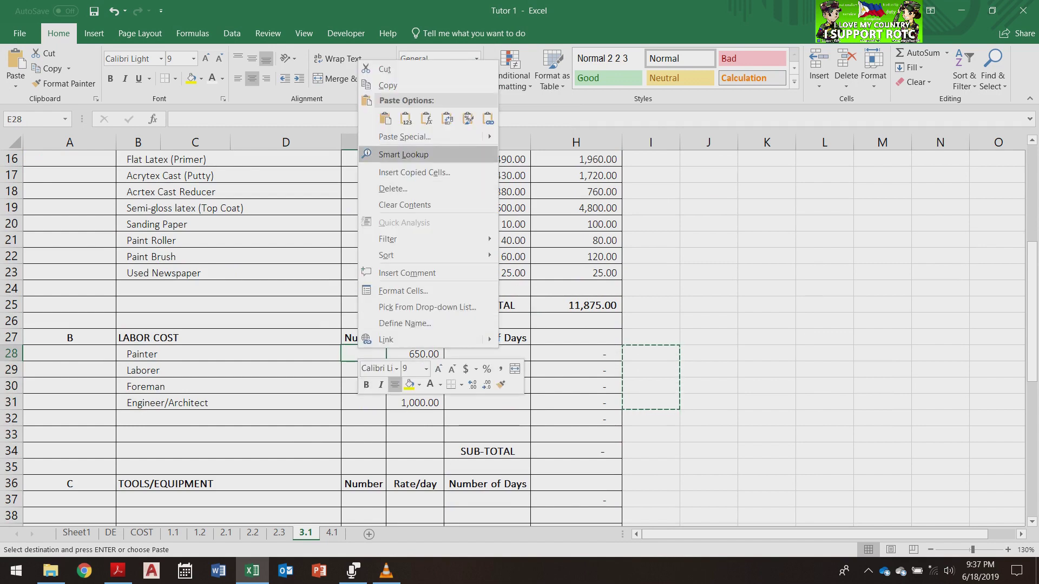
click(405, 115)
Copy the day counts 4, 4, 2 and 1 from J28:J31 into the painting labor Number of Days cells G28:G31 as values
drag(708, 354, 708, 403)
key(ctrl+c)
click(486, 354)
right_click(494, 358)
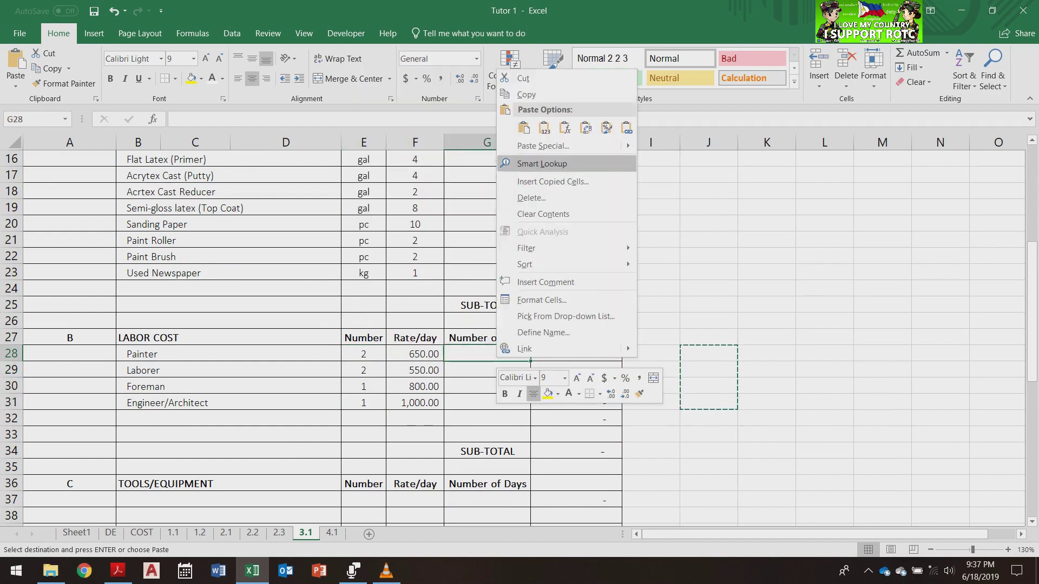
click(533, 128)
key(Escape)
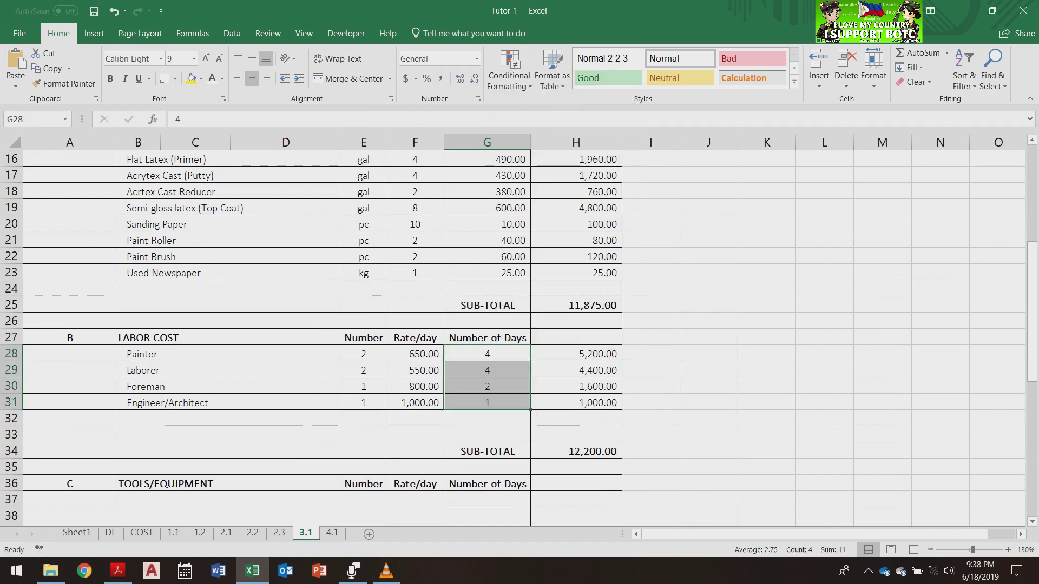
click(708, 370)
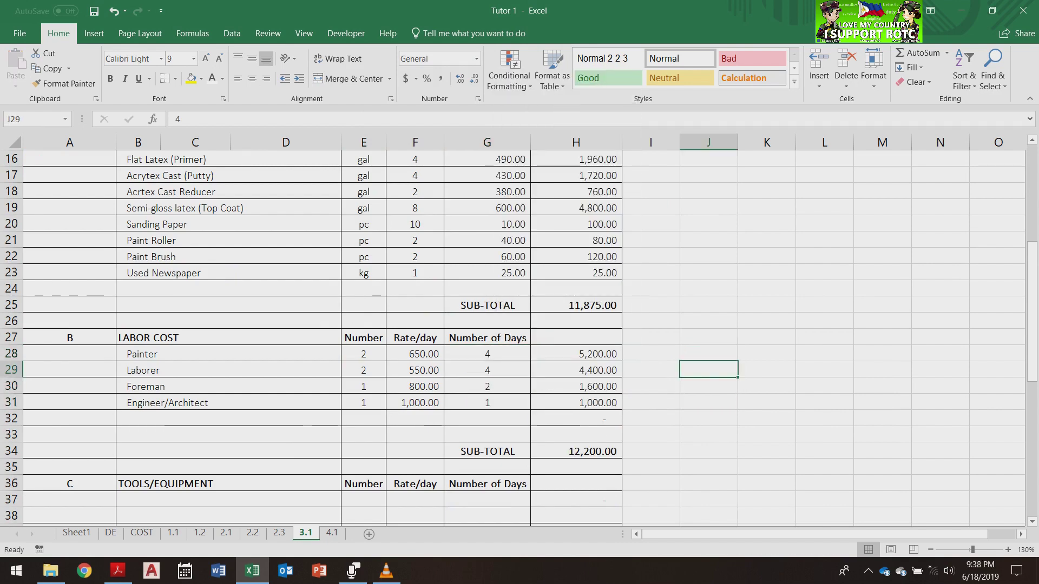
Examine the material and labor sub-totals, direct cost, markups, total cost and unit cost for the semi-gloss painting work on sheet 3.1
scroll(519, 335, down, 2)
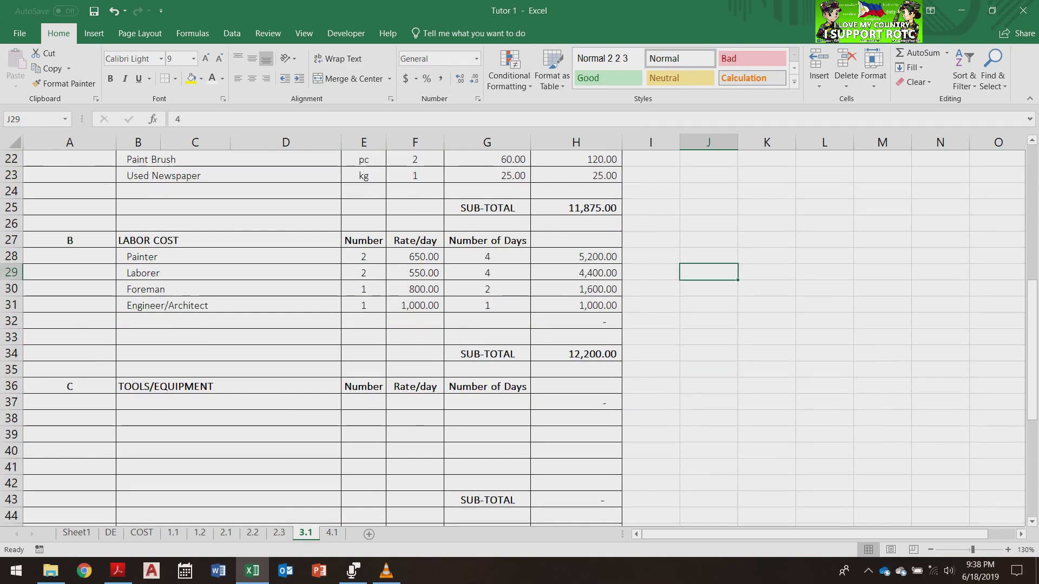
scroll(519, 335, up, 7)
scroll(520, 335, down, 8)
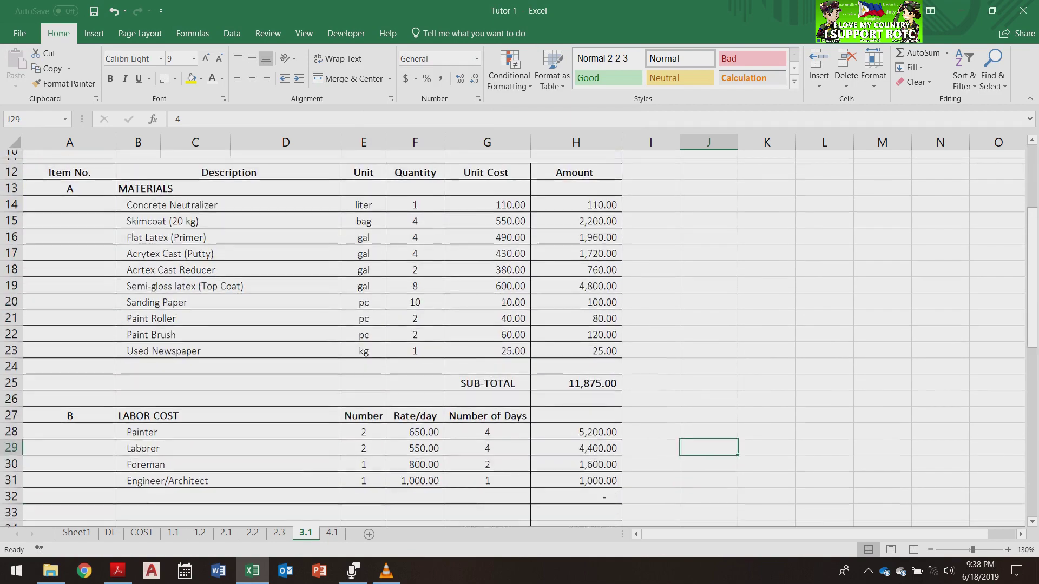
scroll(519, 336, down, 4)
click(575, 399)
scroll(520, 336, up, 9)
scroll(520, 336, up, 4)
scroll(519, 336, down, 1)
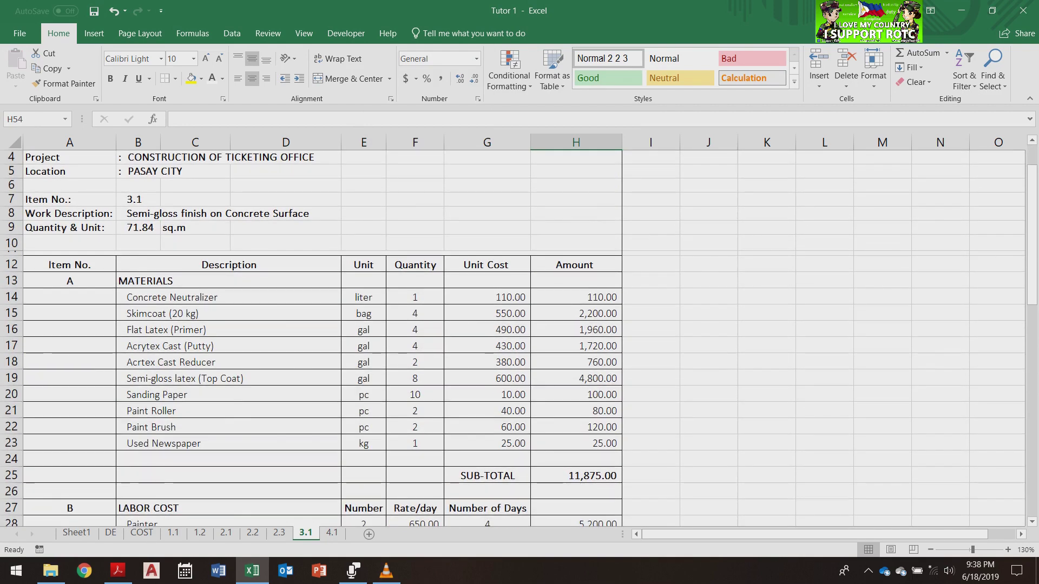
scroll(519, 335, down, 8)
scroll(520, 336, down, 1)
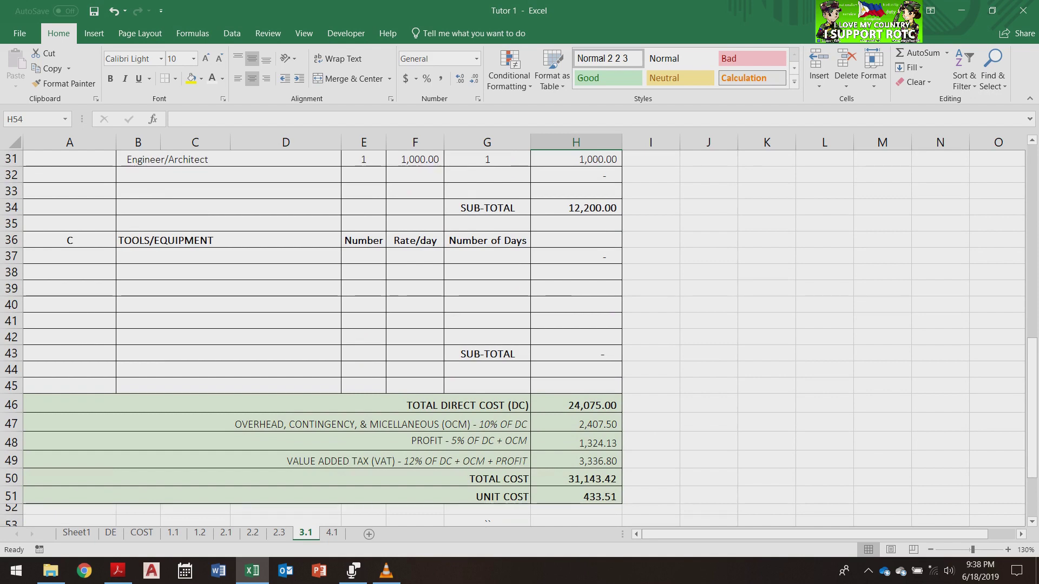
scroll(519, 336, up, 10)
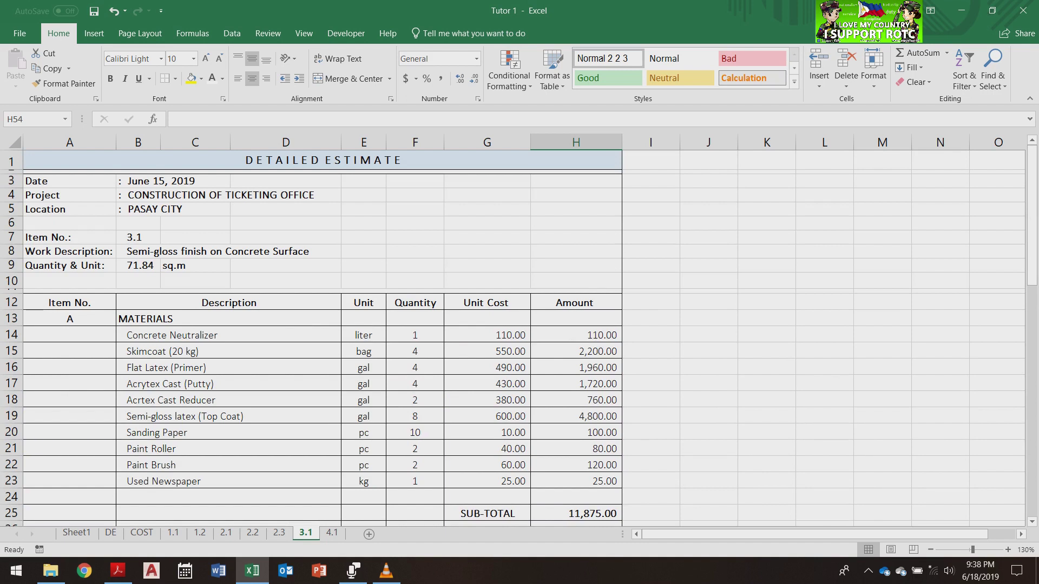
scroll(519, 335, down, 10)
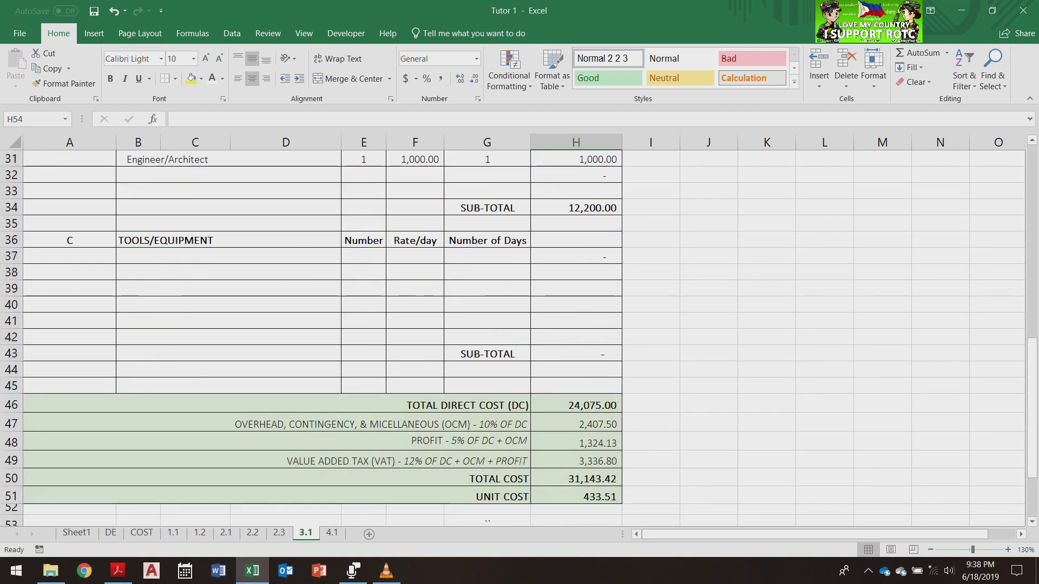
scroll(325, 325, up, 5)
scroll(325, 325, up, 5)
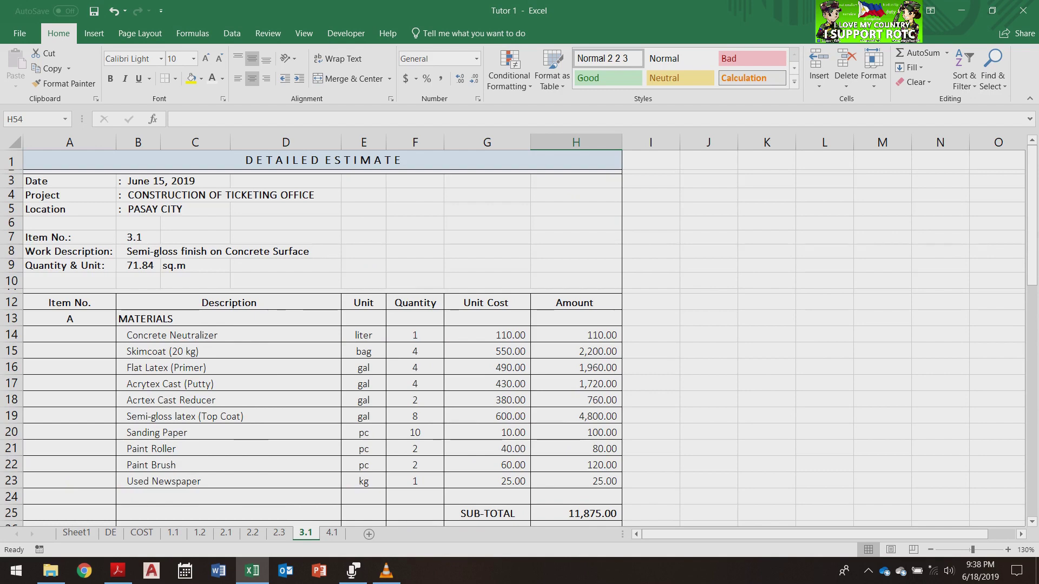
Review the overhead, profit and VAT amounts in H47:H49 on sheet 3.1 and the painting work line on the COST sheet
scroll(325, 325, down, 11)
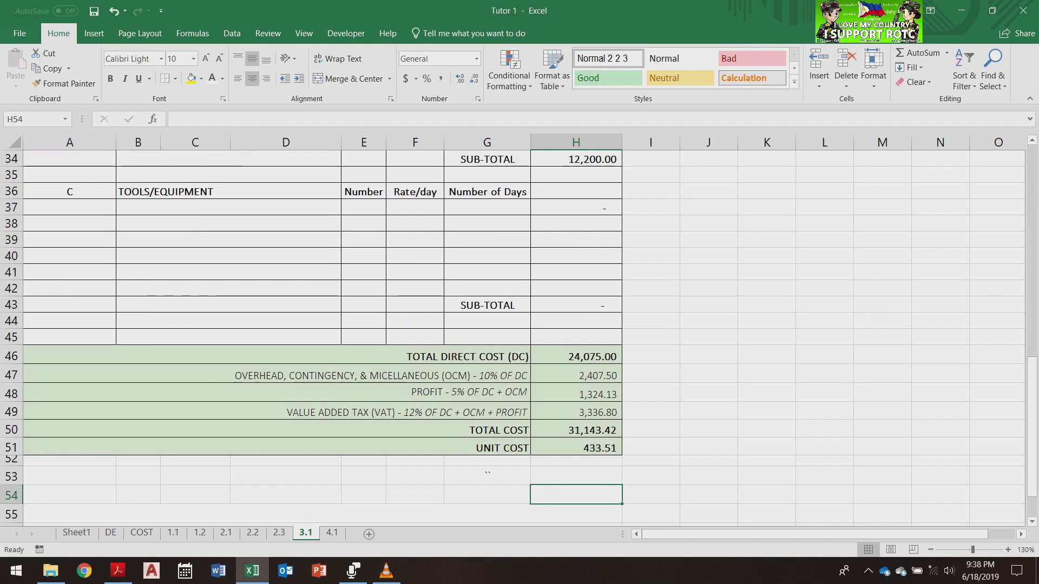
click(576, 412)
drag(576, 411, 575, 375)
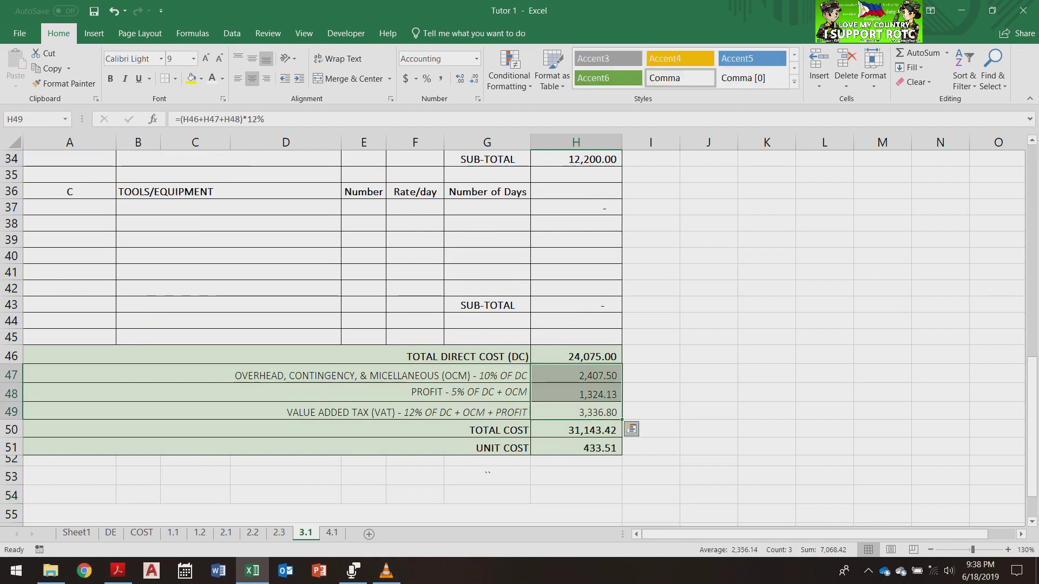
click(708, 411)
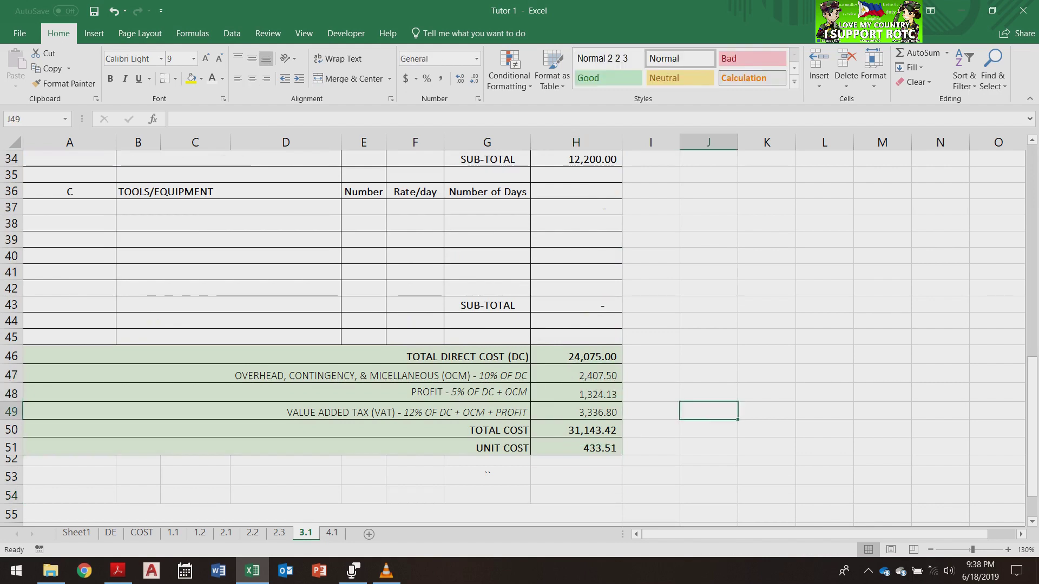
scroll(519, 336, up, 6)
scroll(519, 336, down, 8)
click(650, 451)
scroll(651, 451, up, 10)
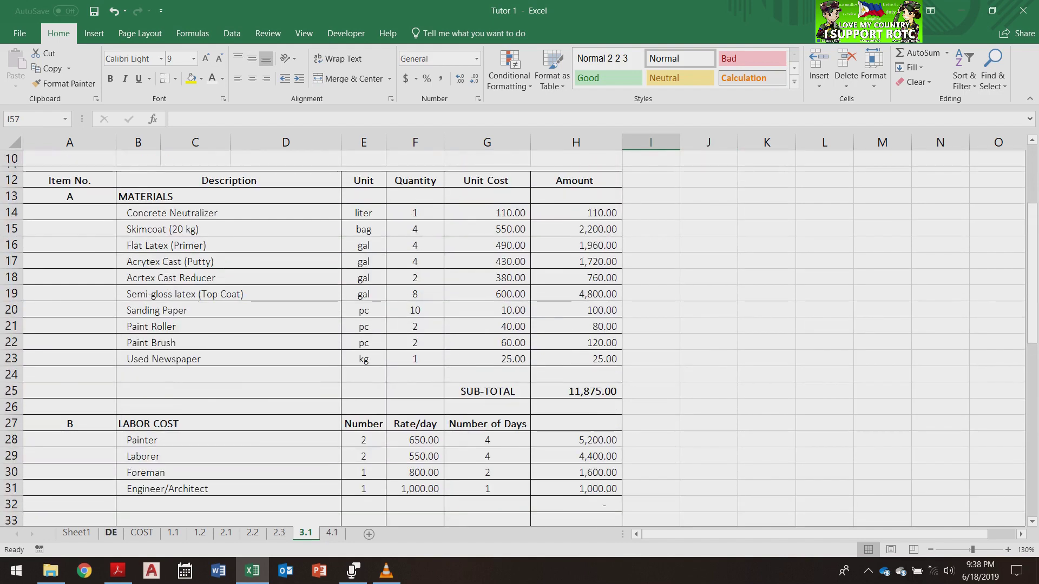
click(142, 532)
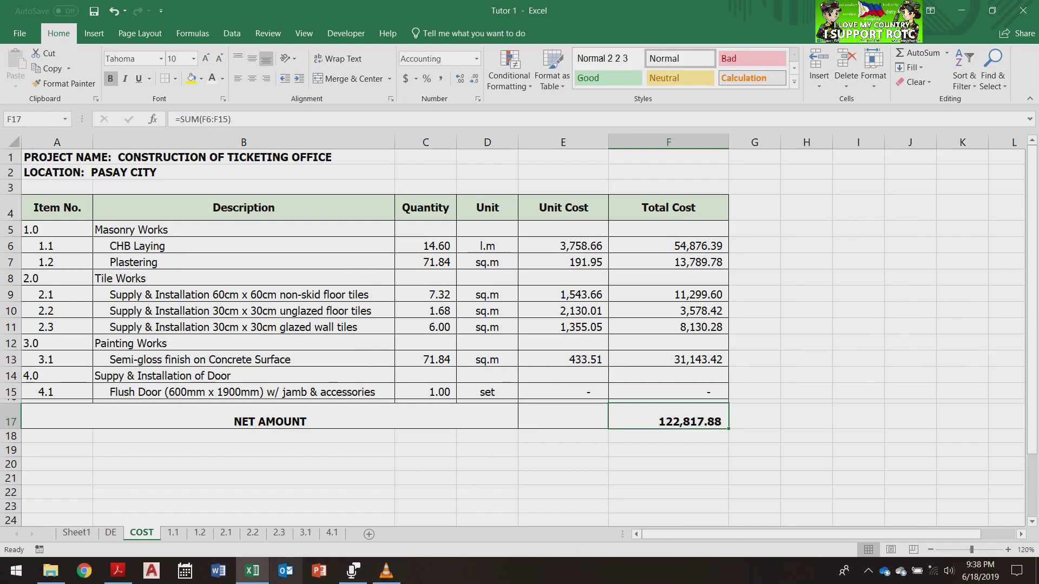
mouse_move(252, 571)
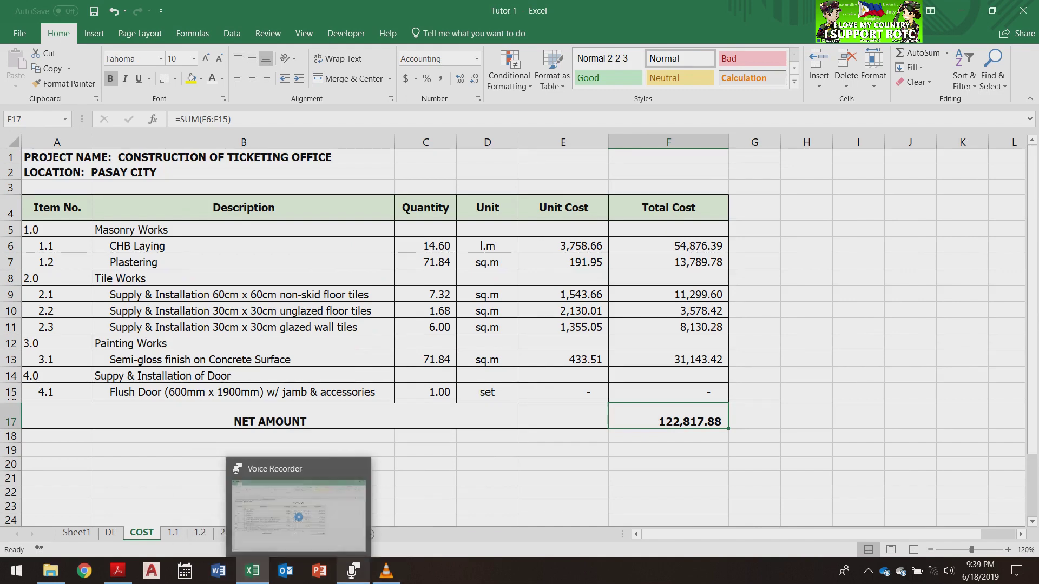
click(487, 491)
Examine the flush door materials on sheet 4.1, from the ordinary plywood down to the lockset and butt hinge
click(331, 532)
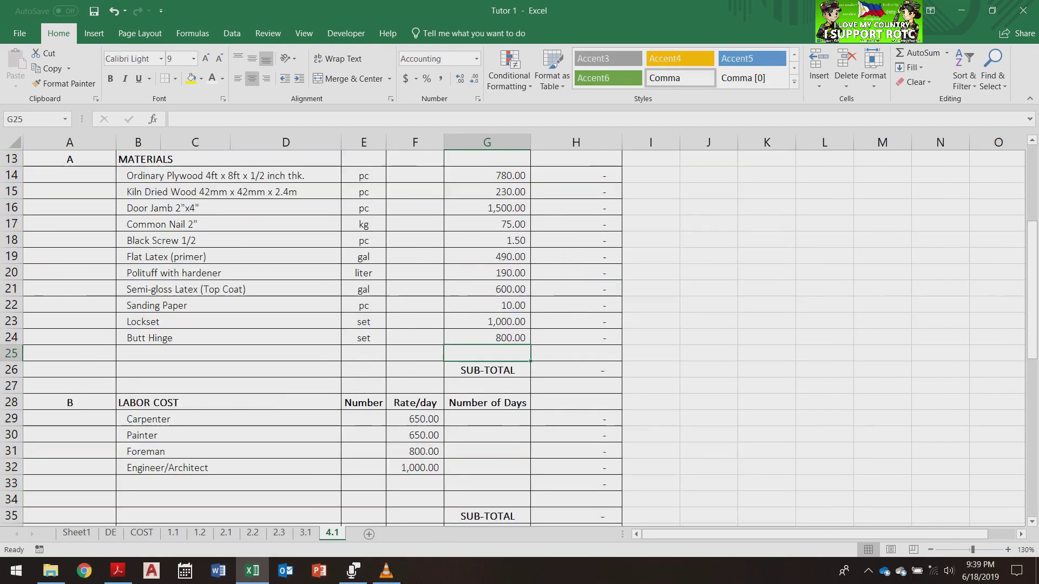
scroll(325, 325, up, 4)
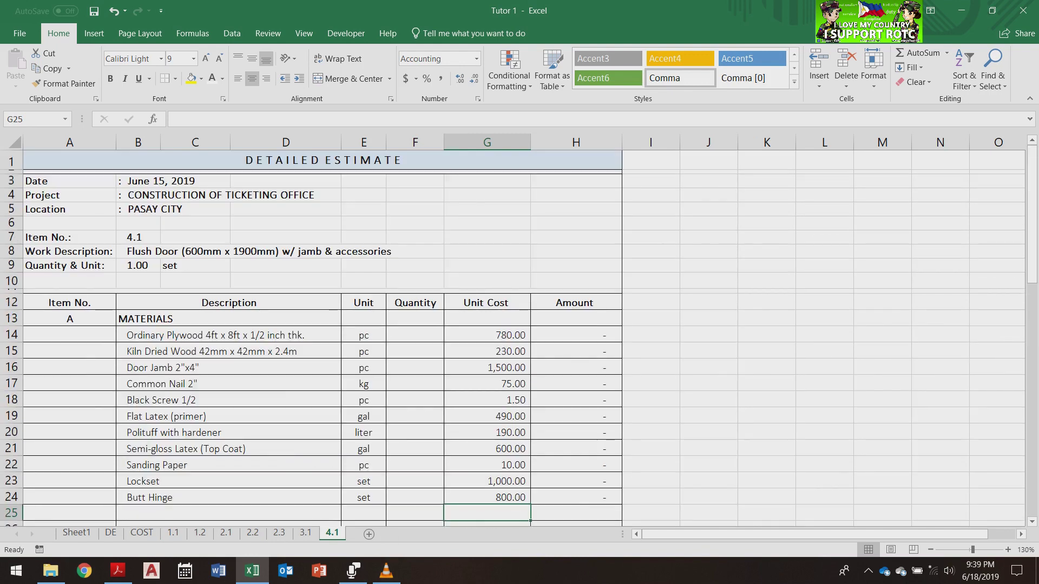
click(229, 335)
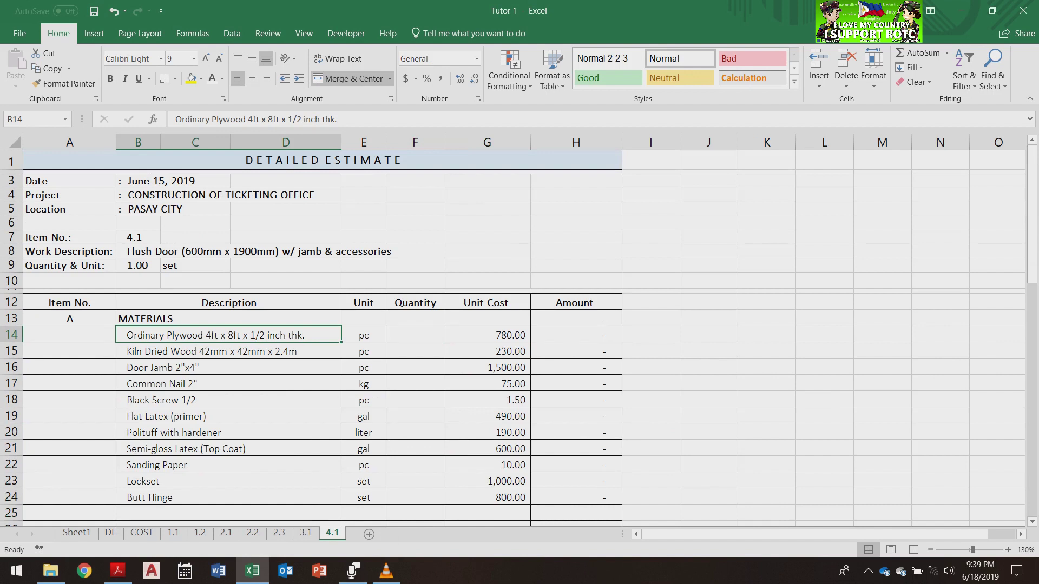
click(228, 351)
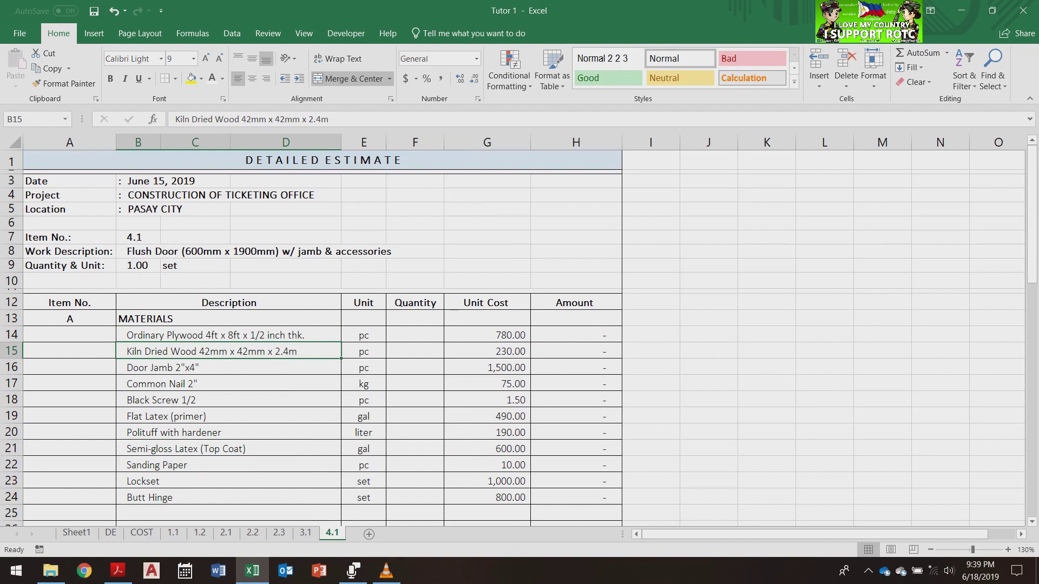
click(228, 367)
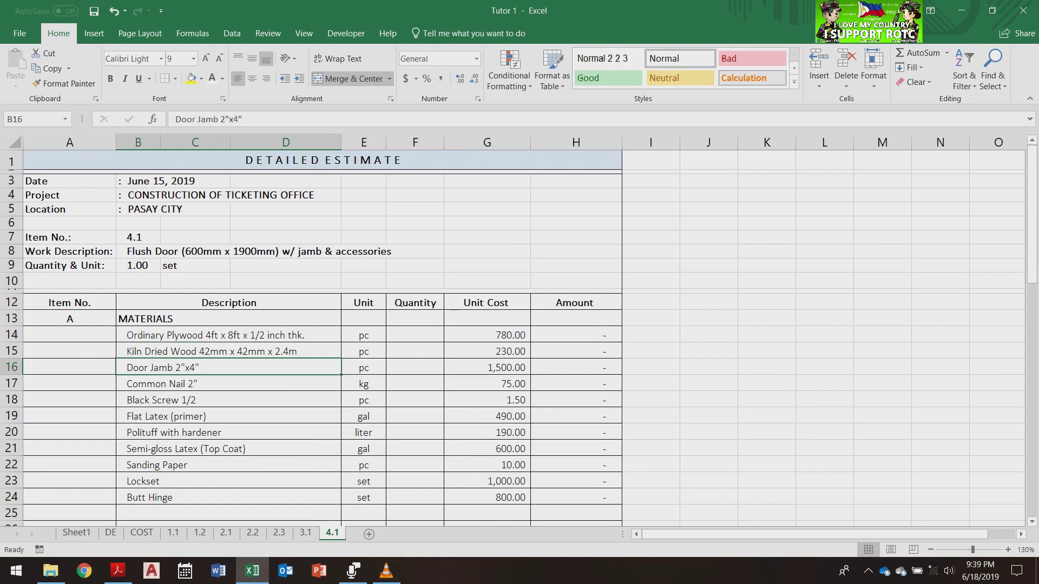
click(228, 383)
click(229, 400)
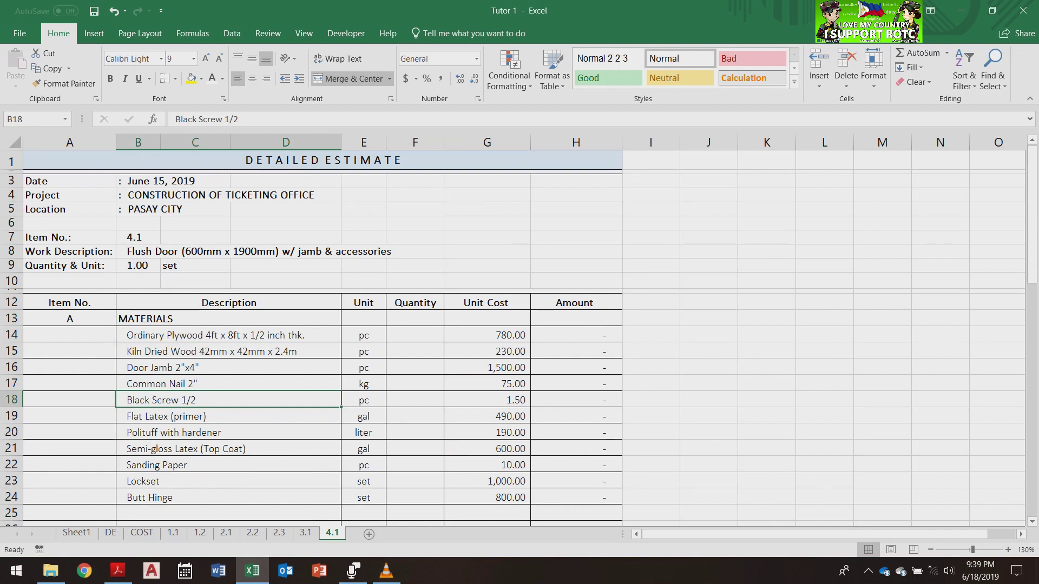
click(228, 416)
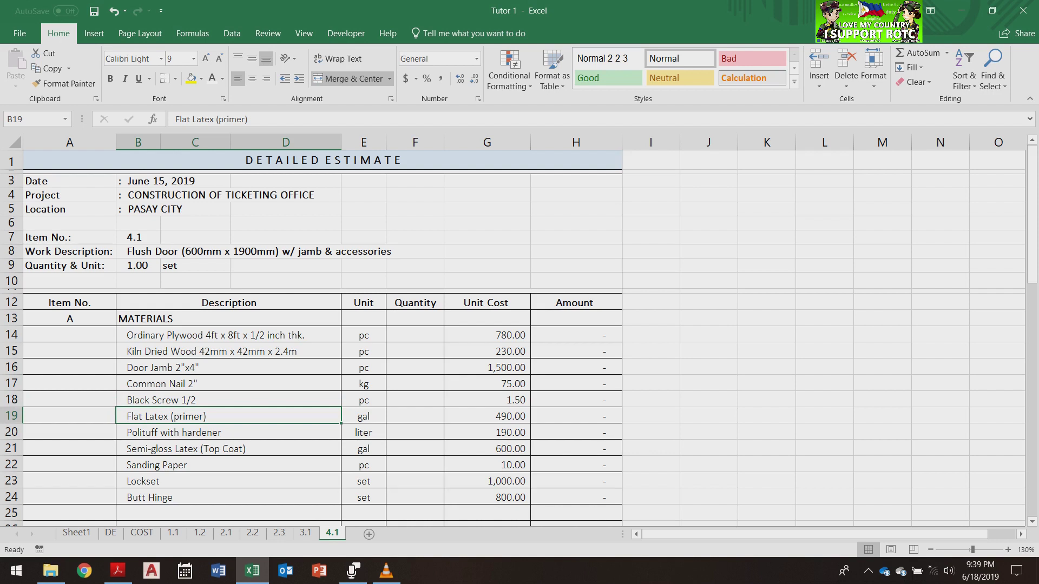
scroll(519, 336, down, 1)
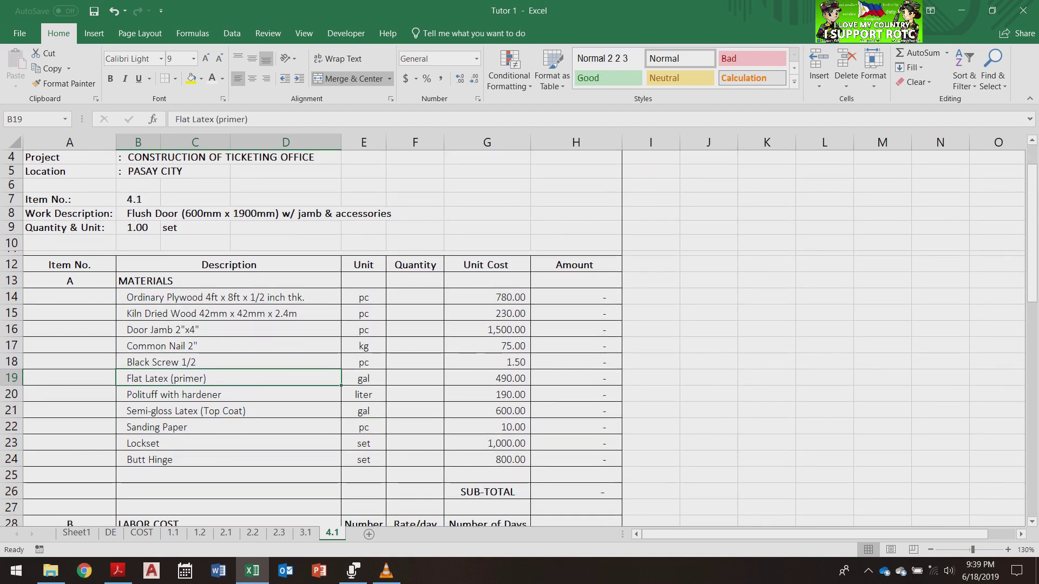
click(228, 394)
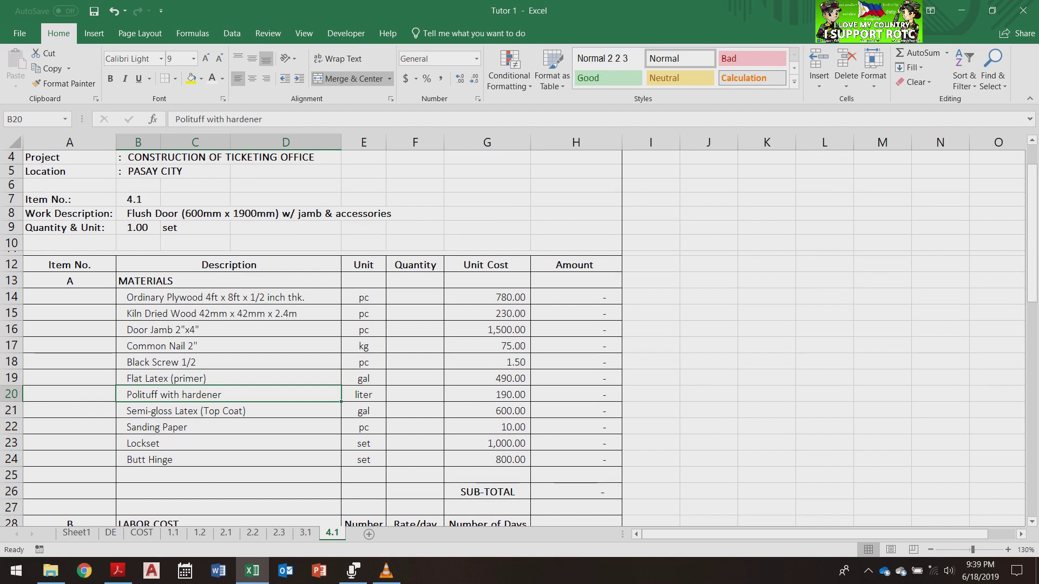
click(228, 475)
click(229, 394)
click(228, 411)
click(228, 427)
click(228, 444)
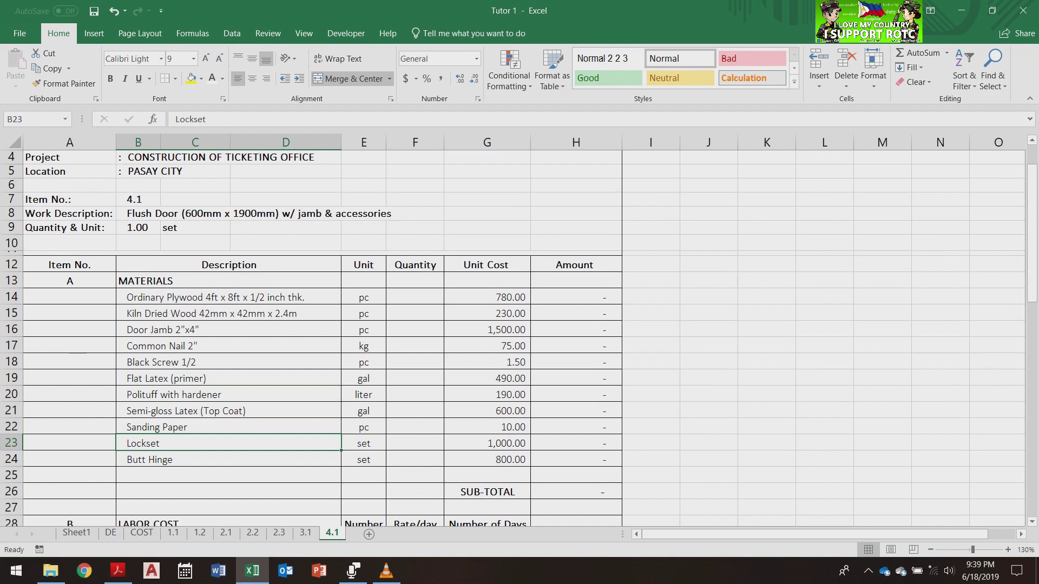
click(228, 460)
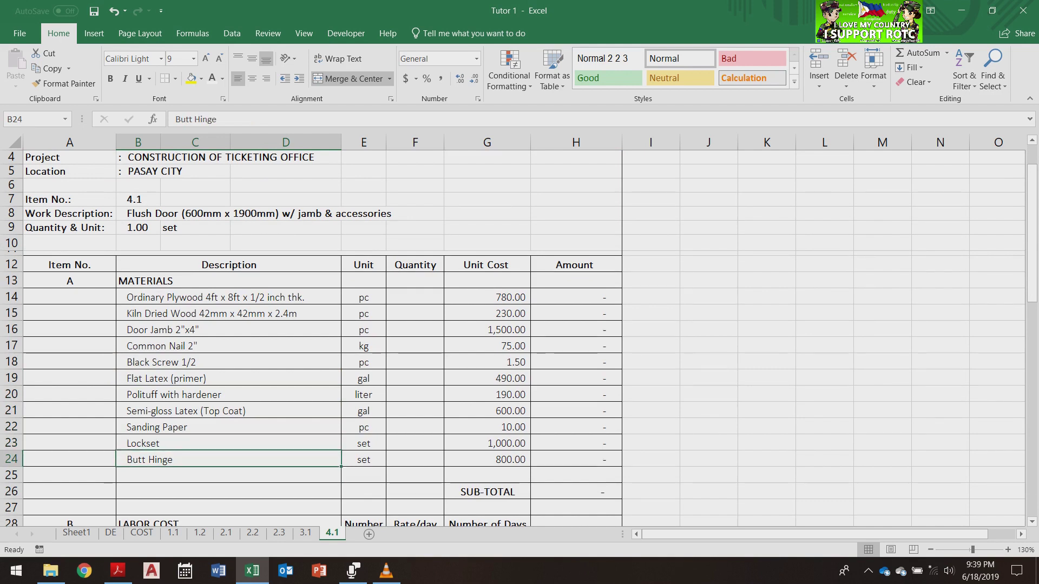
Copy the quantities 2, 4, 1, 5, 100, 0.5, 1, 1, 2, 1 and 1 from I14:I24 into Quantity cells F14:F24 as values
scroll(518, 338, up, 1)
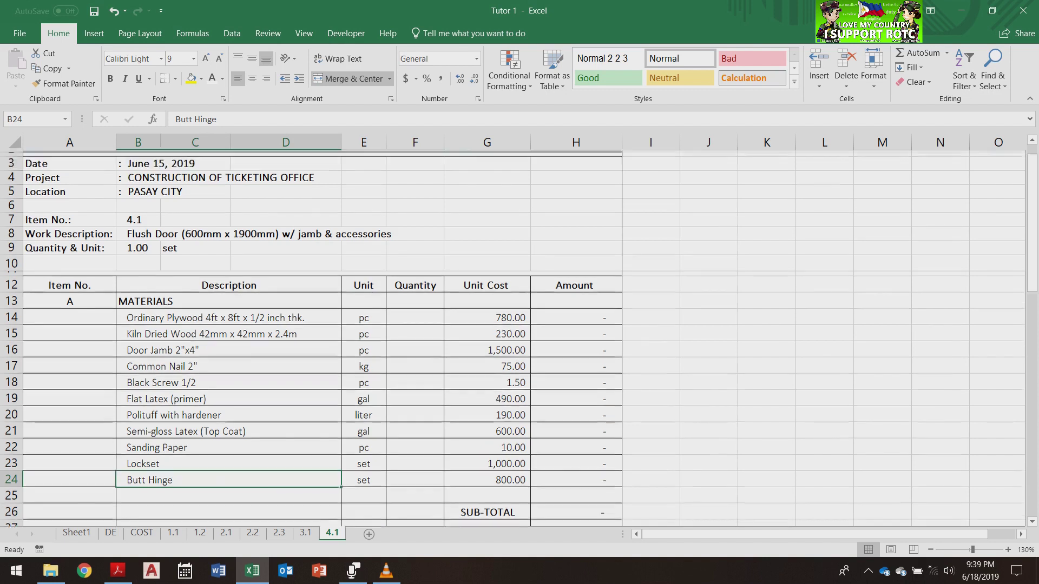
drag(651, 335, 666, 501)
key(ctrl+c)
click(415, 335)
right_click(433, 338)
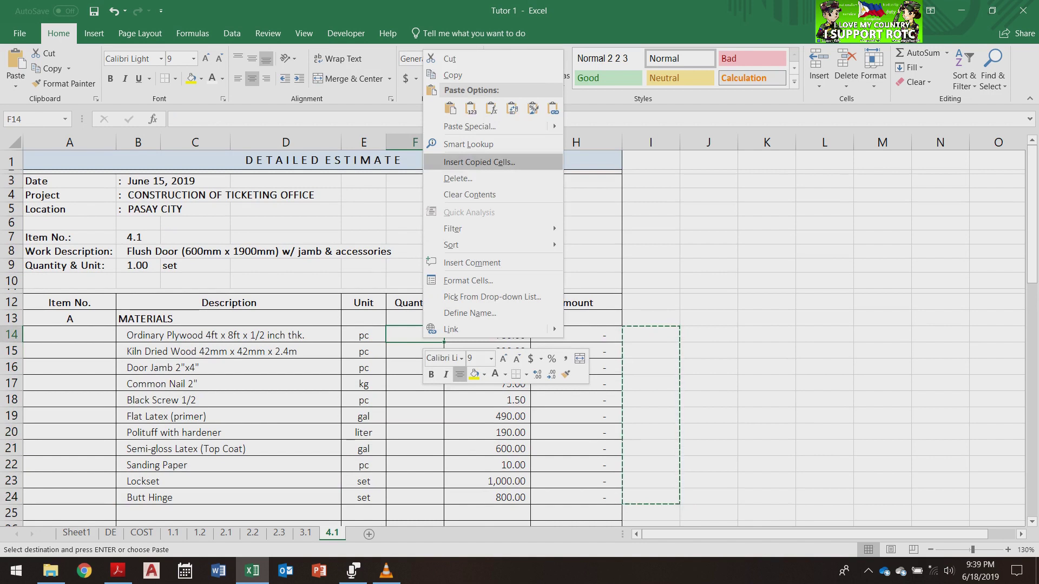
click(468, 108)
scroll(519, 337, down, 1)
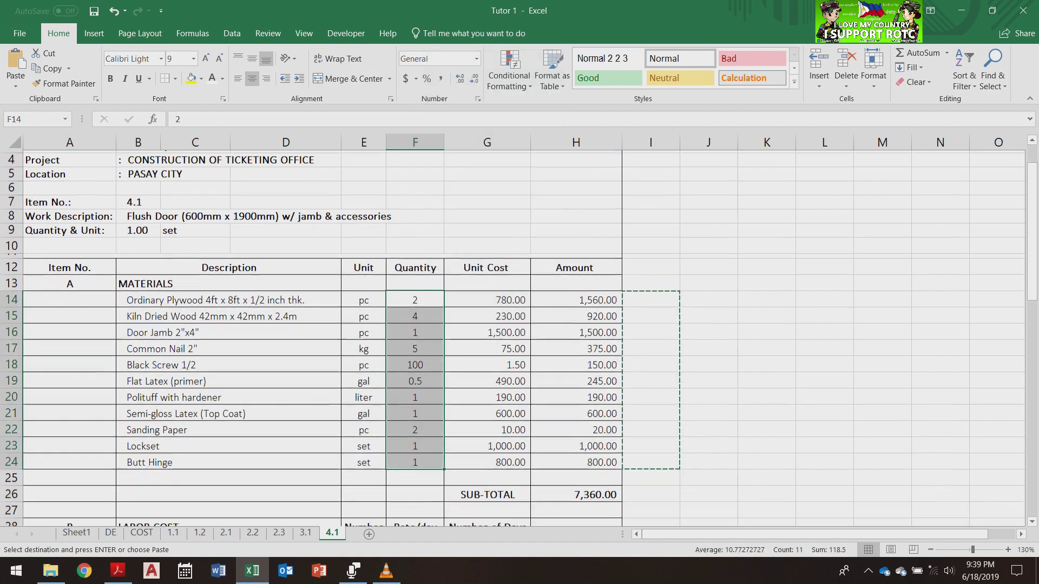
click(415, 395)
click(415, 378)
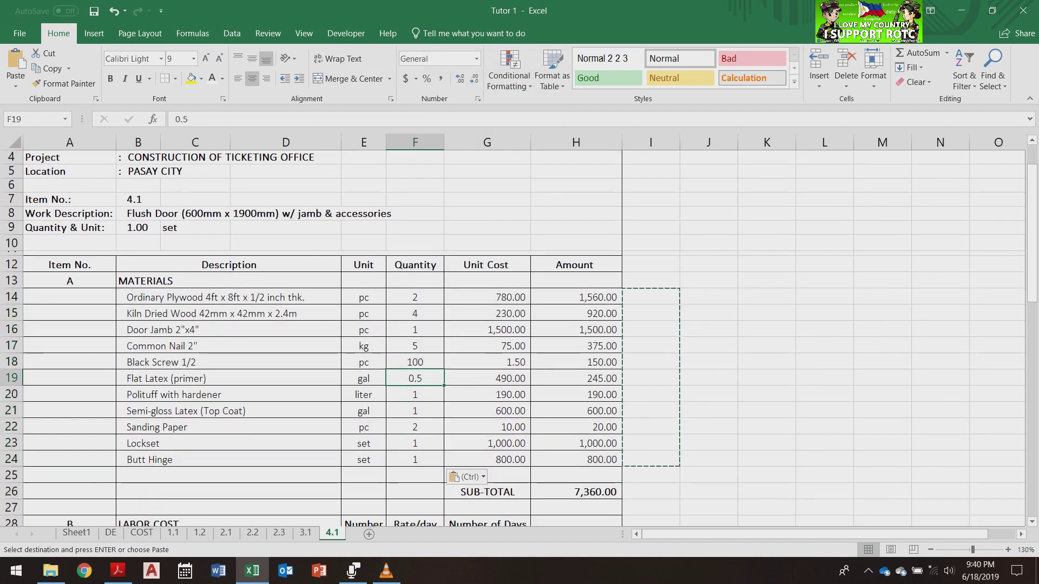
key(Escape)
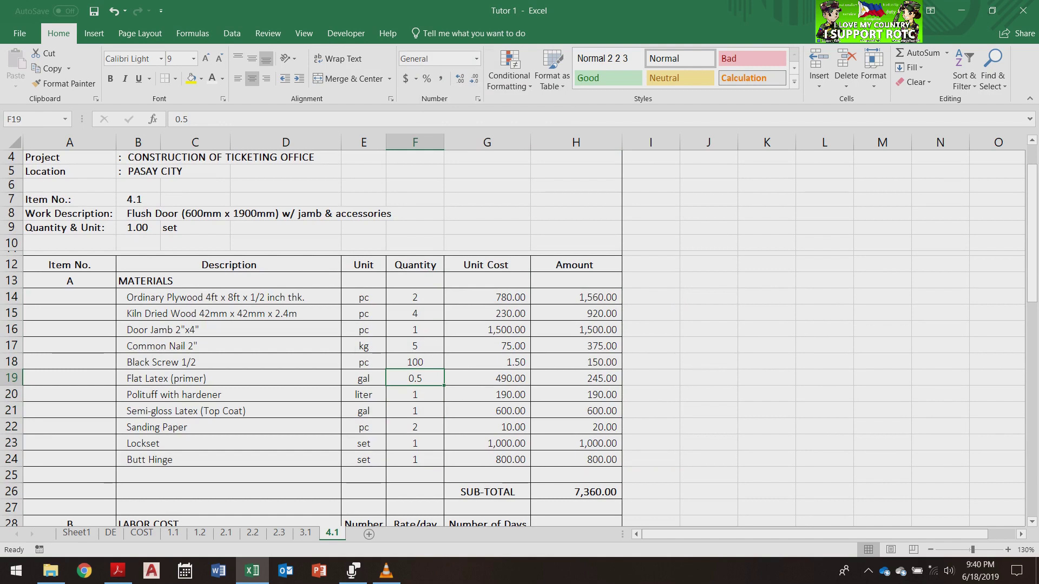
Copy the worker counts 1, 1, 1 and 1 from I29:I32 into the door labor Number cells E29:E32 as values
scroll(520, 335, down, 3)
scroll(520, 336, down, 2)
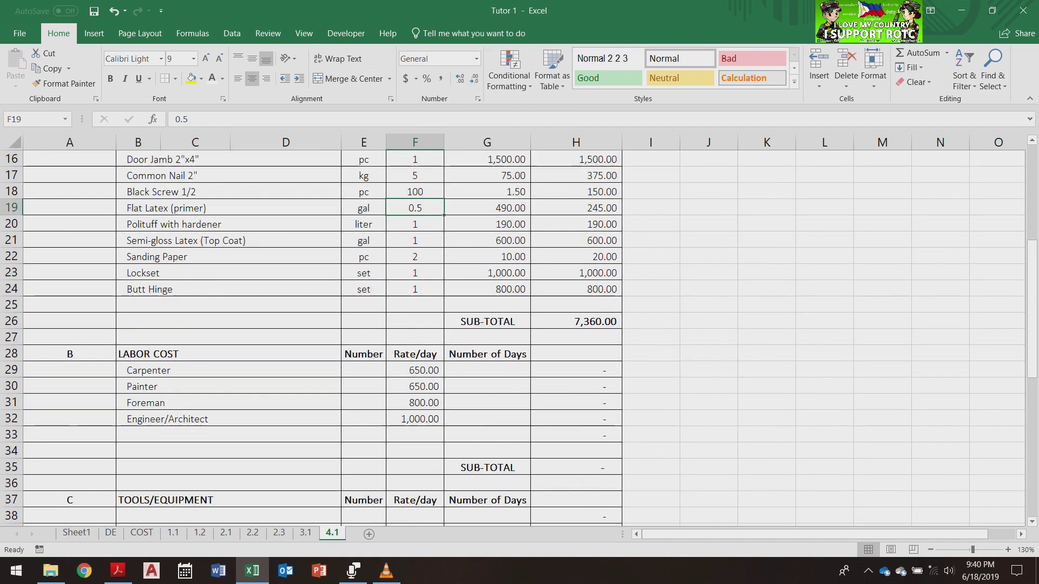
drag(651, 370, 650, 420)
key(ctrl+c)
right_click(370, 372)
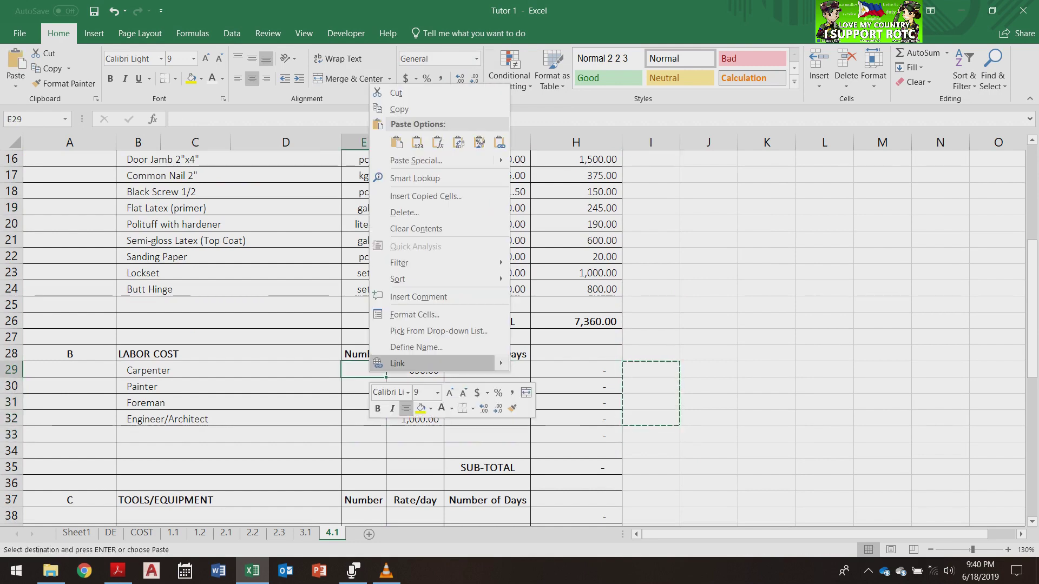
click(418, 142)
Copy the day counts 2, 2, 1 and 0.5 from J29:J32 into the door labor Number of Days cells G29:G32 as values
drag(708, 370, 709, 419)
key(ctrl)
key(ctrl)
key(ctrl+c)
right_click(523, 372)
click(570, 140)
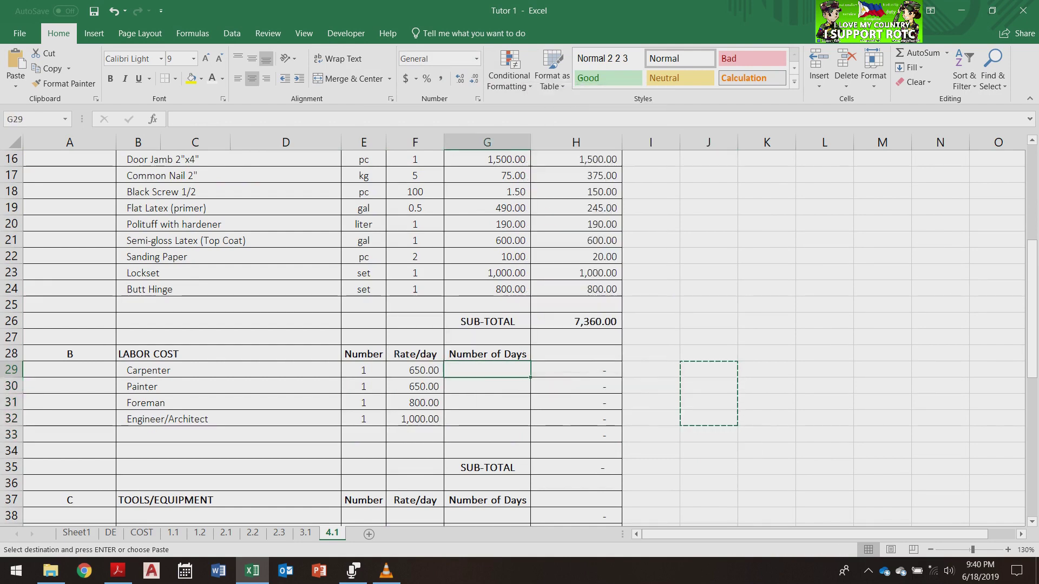
key(Escape)
click(487, 403)
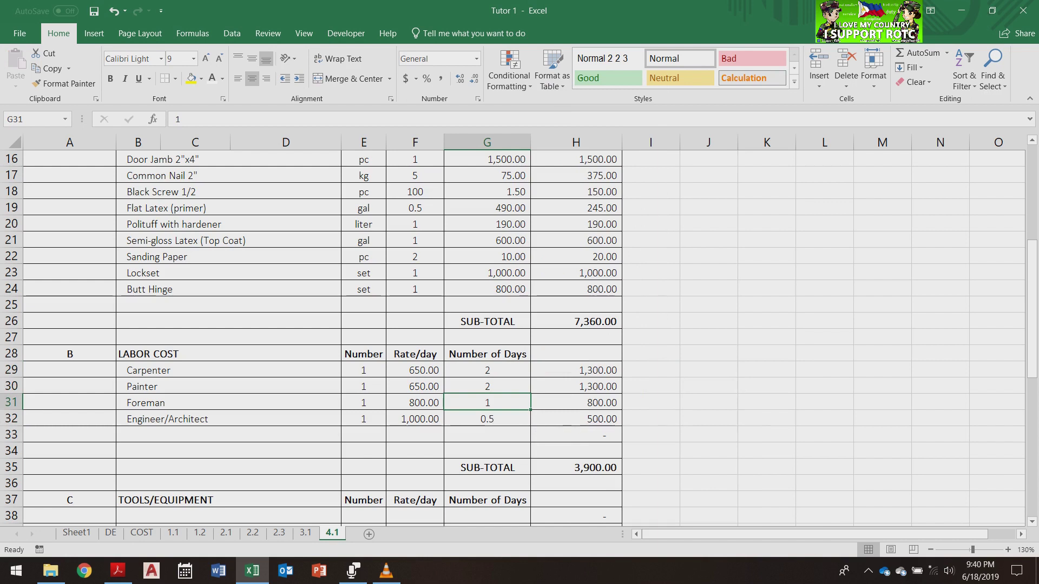
Examine the carpenter and painter labor rows, sub-totals, direct cost, markups, total cost and unit cost for the flush door on sheet 4.1
click(228, 370)
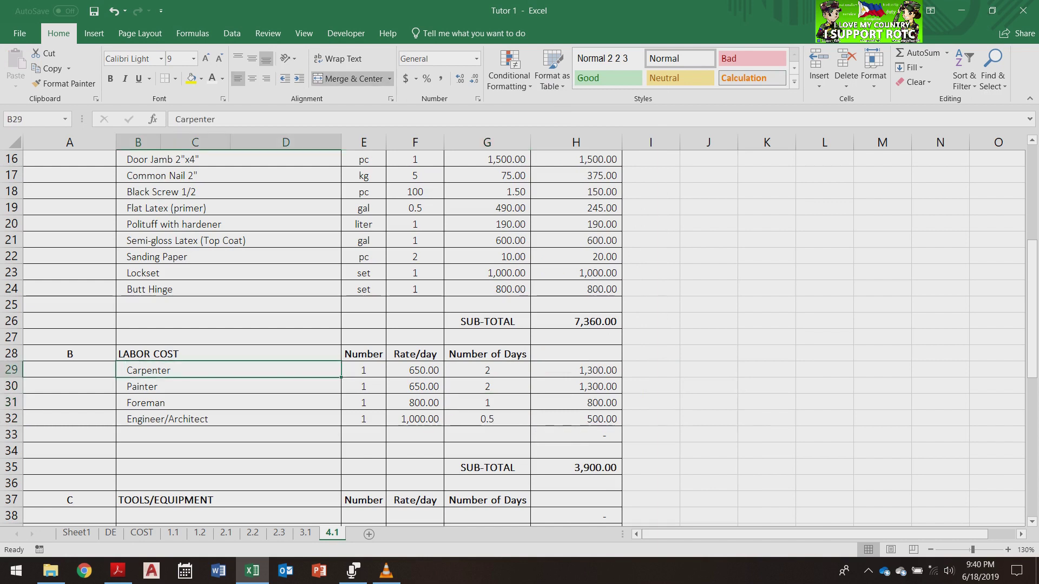
click(228, 386)
click(415, 370)
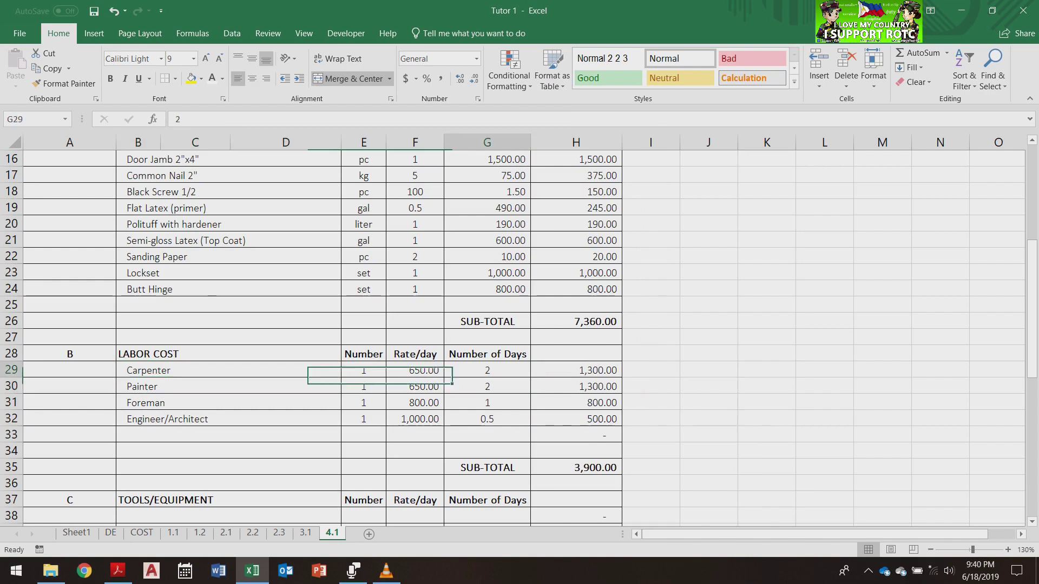
click(487, 370)
click(651, 419)
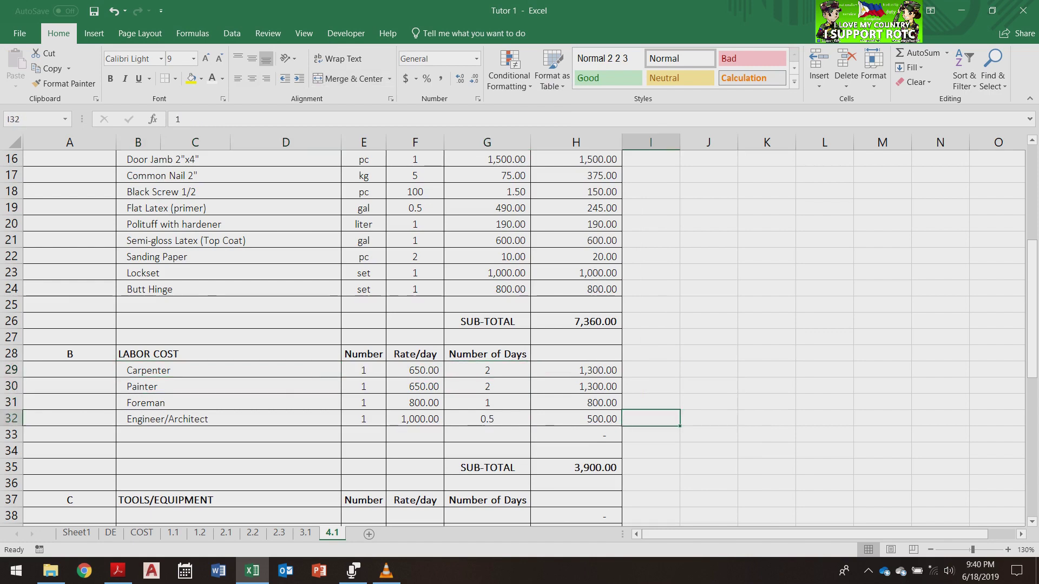
scroll(651, 419, down, 6)
click(575, 464)
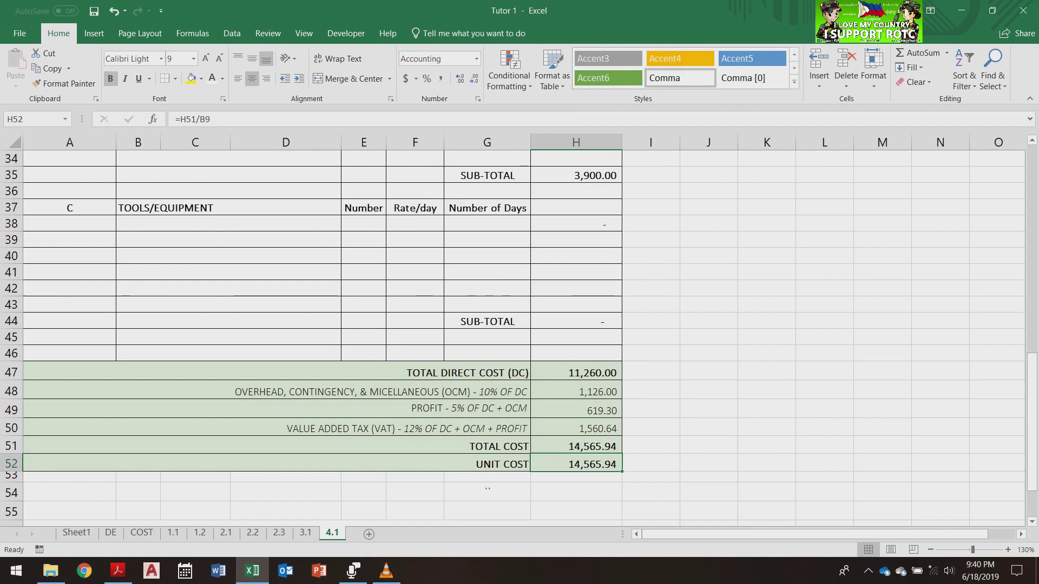
scroll(520, 339, up, 6)
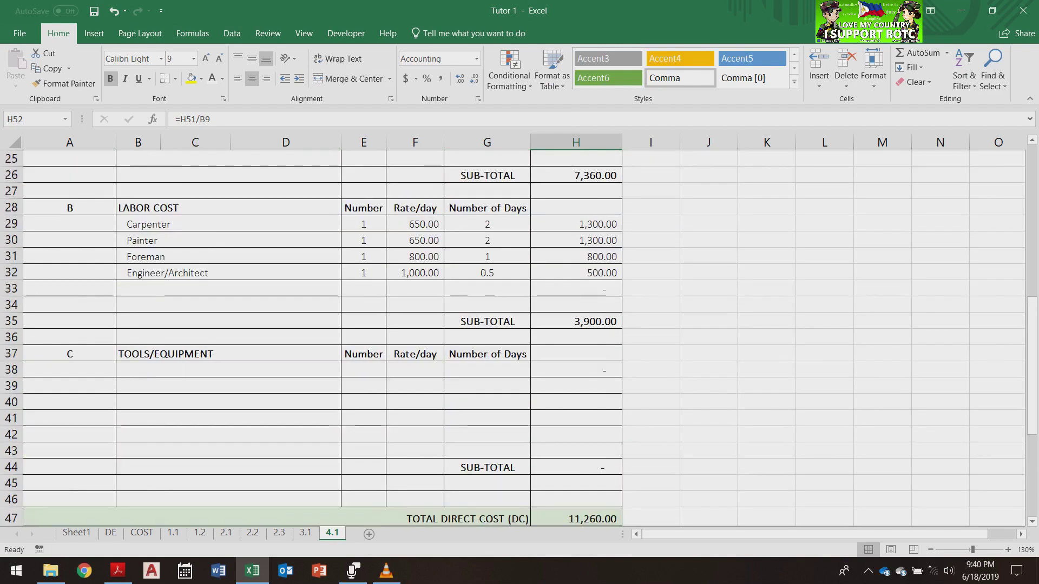
scroll(520, 335, up, 5)
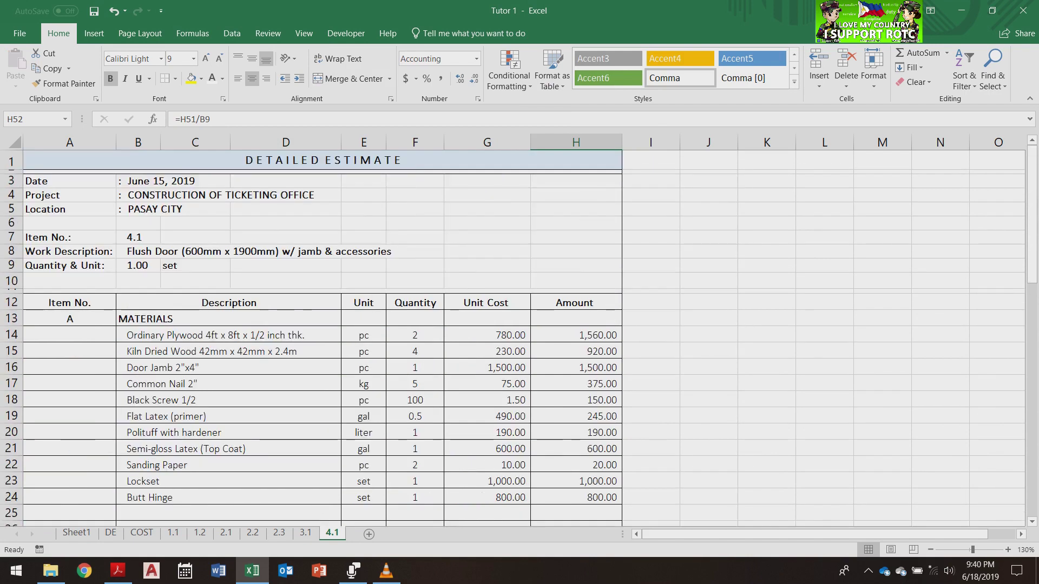
scroll(520, 335, down, 6)
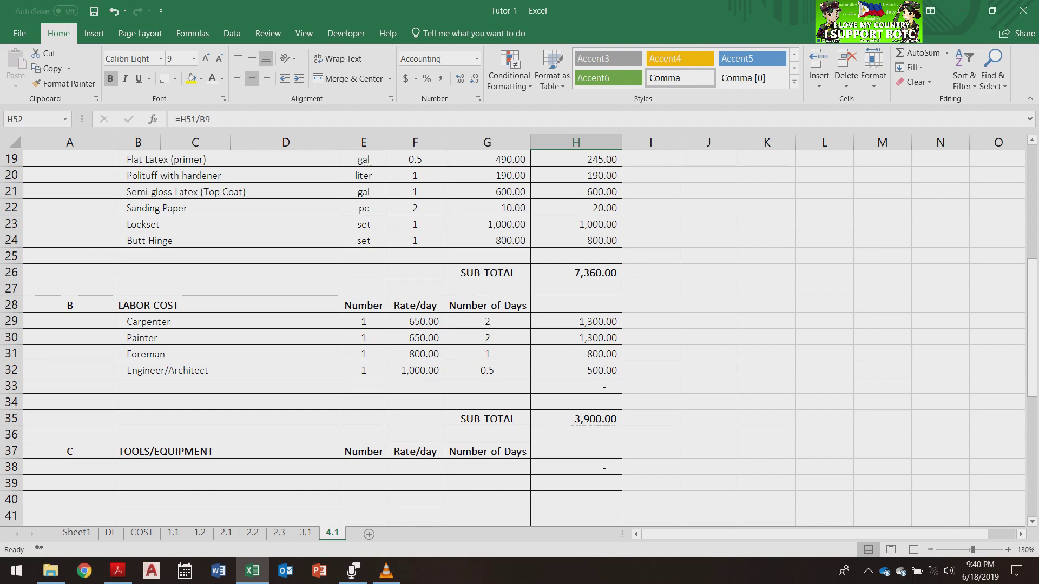
scroll(519, 339, down, 7)
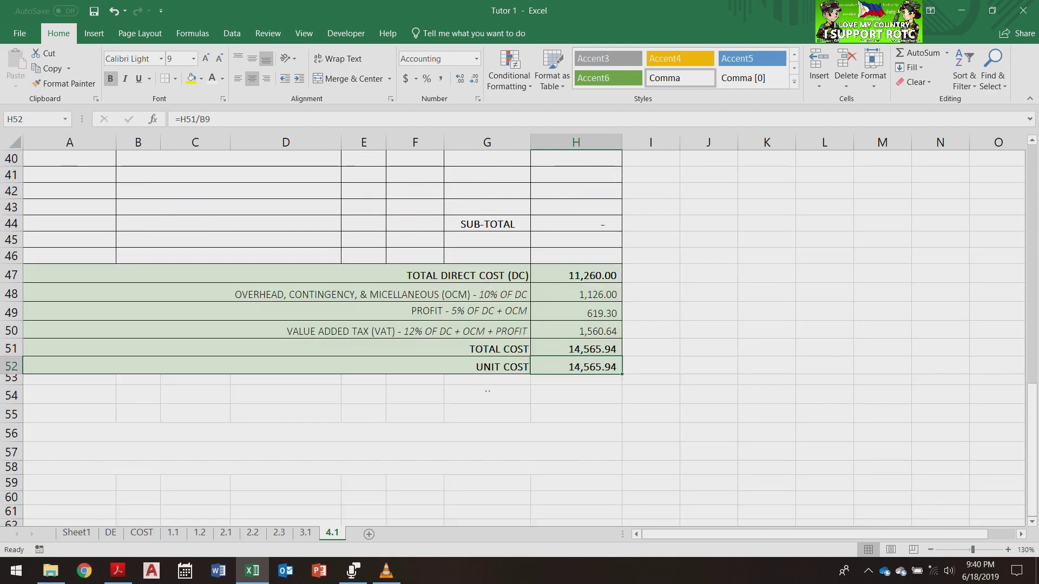
click(276, 294)
scroll(520, 338, up, 5)
scroll(379, 295, up, 5)
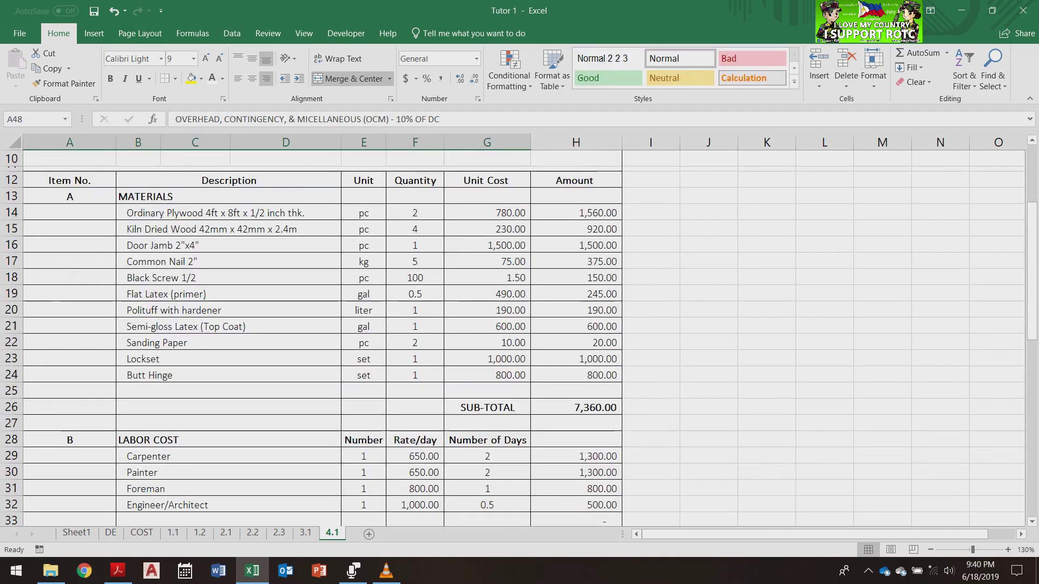
Examine the COST sheet's item prices and net amount, and check which estimate cell supplies the flush door's unit cost
scroll(379, 294, down, 4)
scroll(379, 295, up, 4)
scroll(378, 294, up, 3)
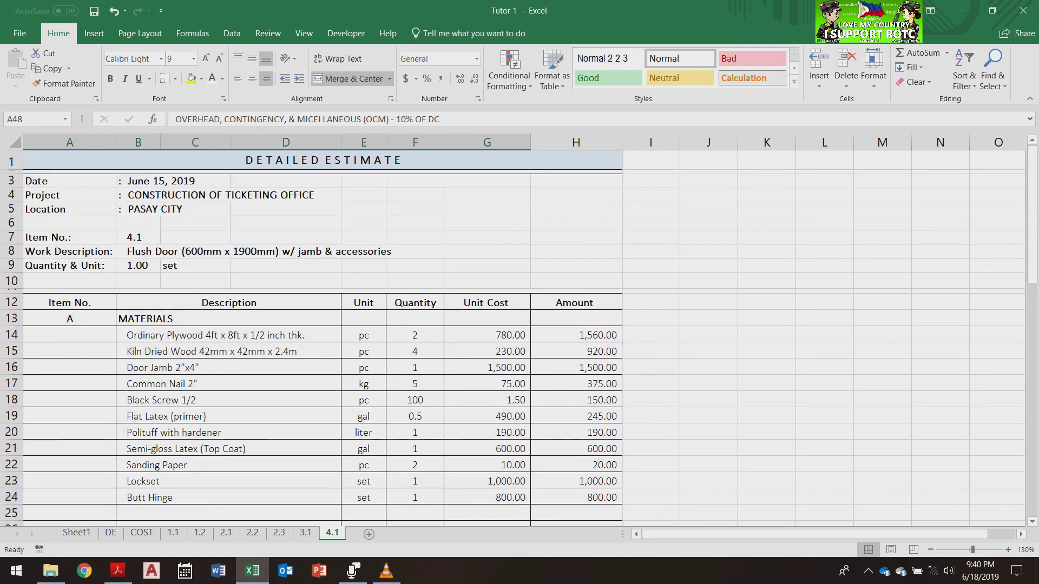
click(141, 532)
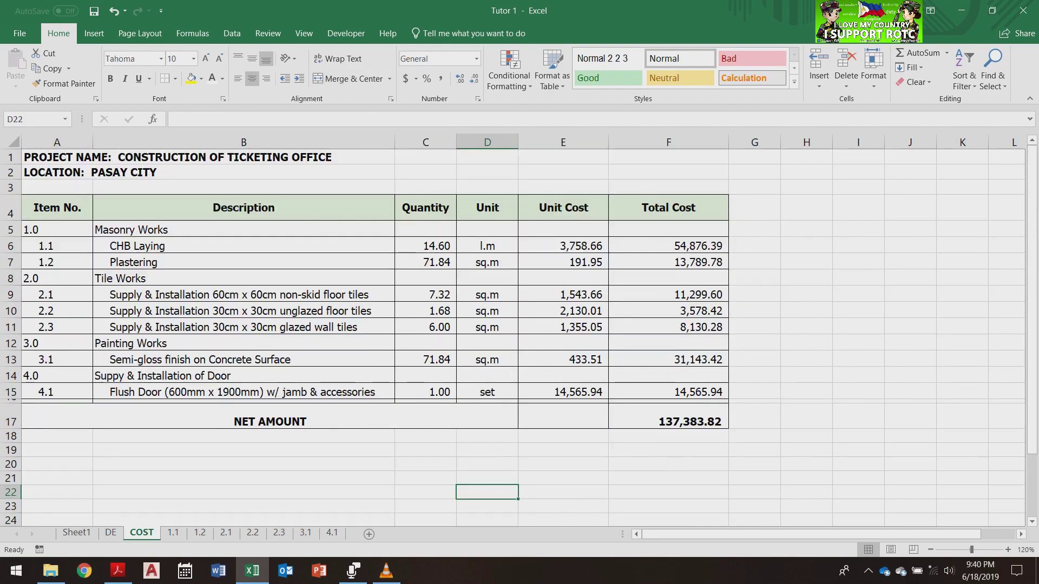
click(243, 491)
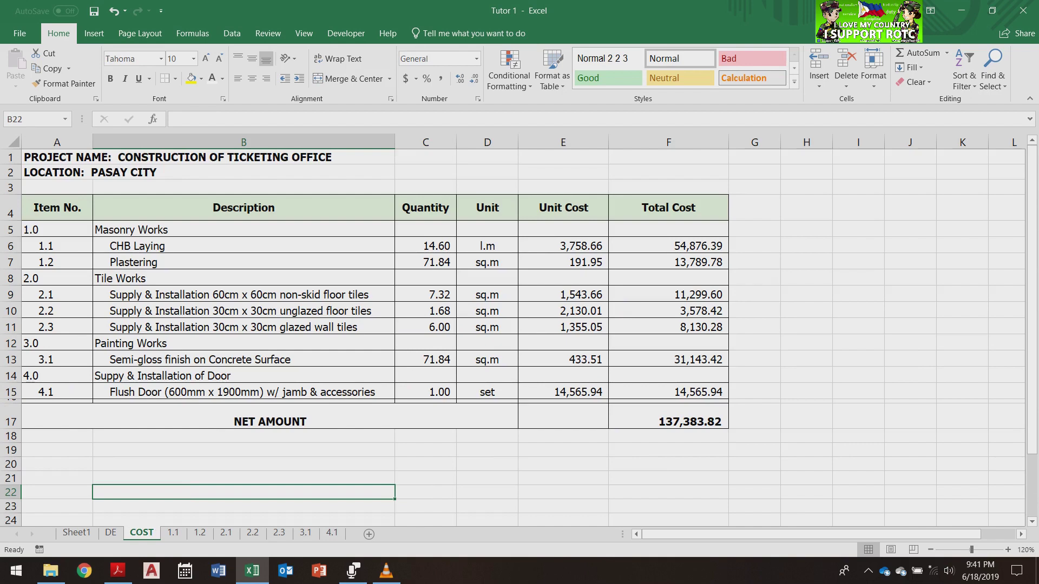
click(806, 505)
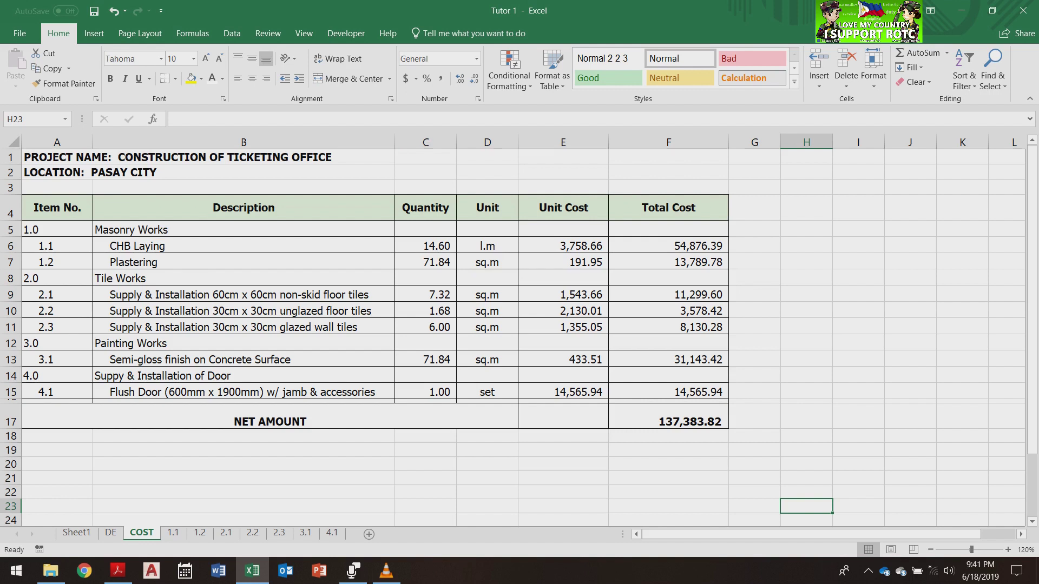
click(562, 391)
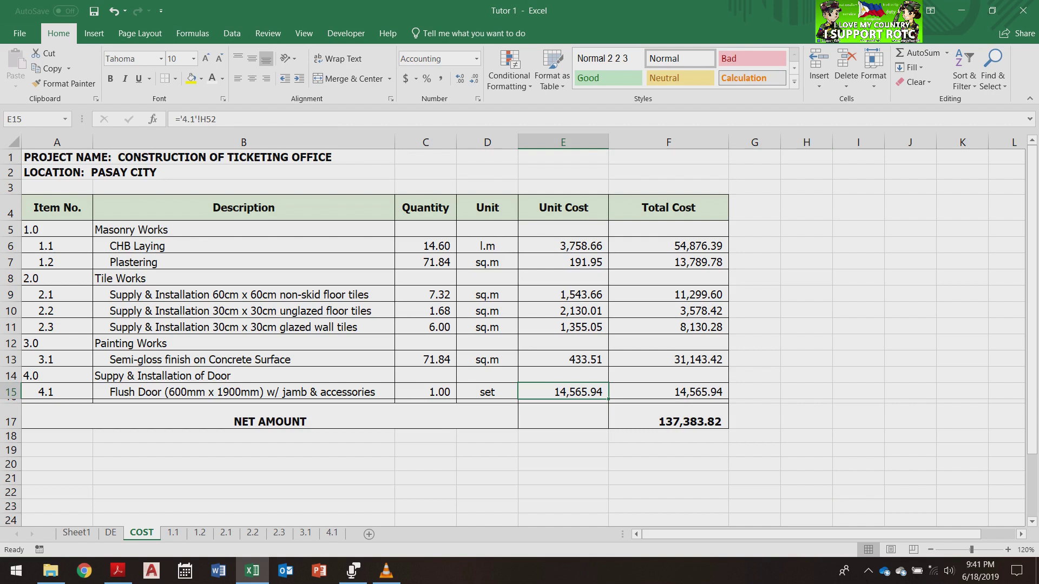
click(755, 464)
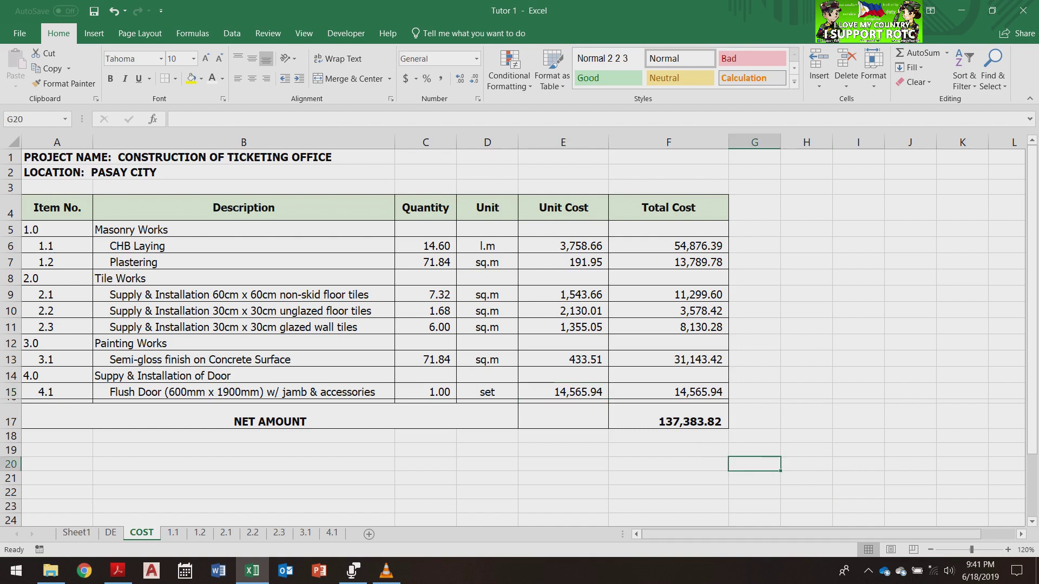
click(668, 520)
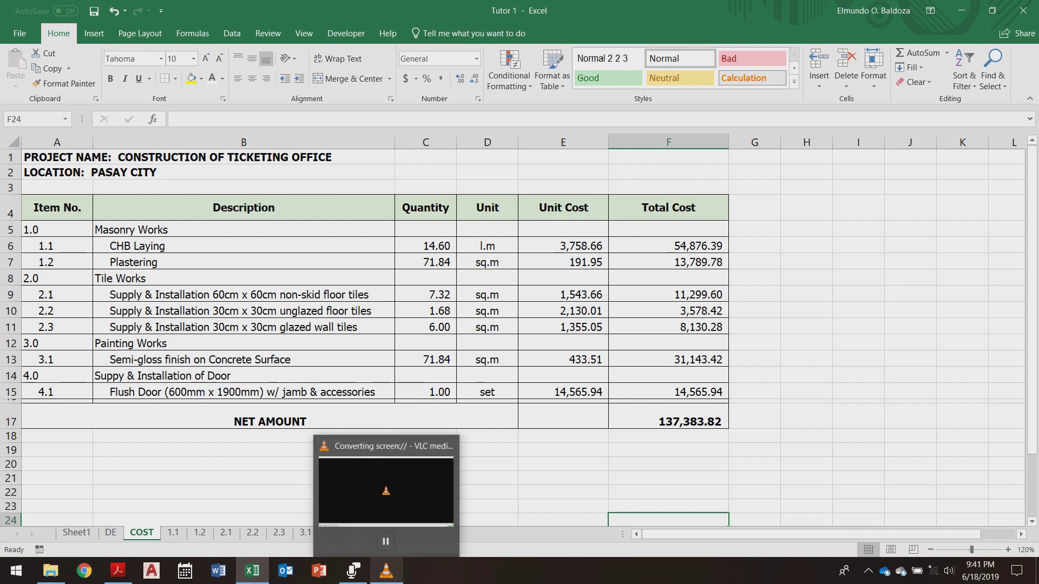
click(386, 571)
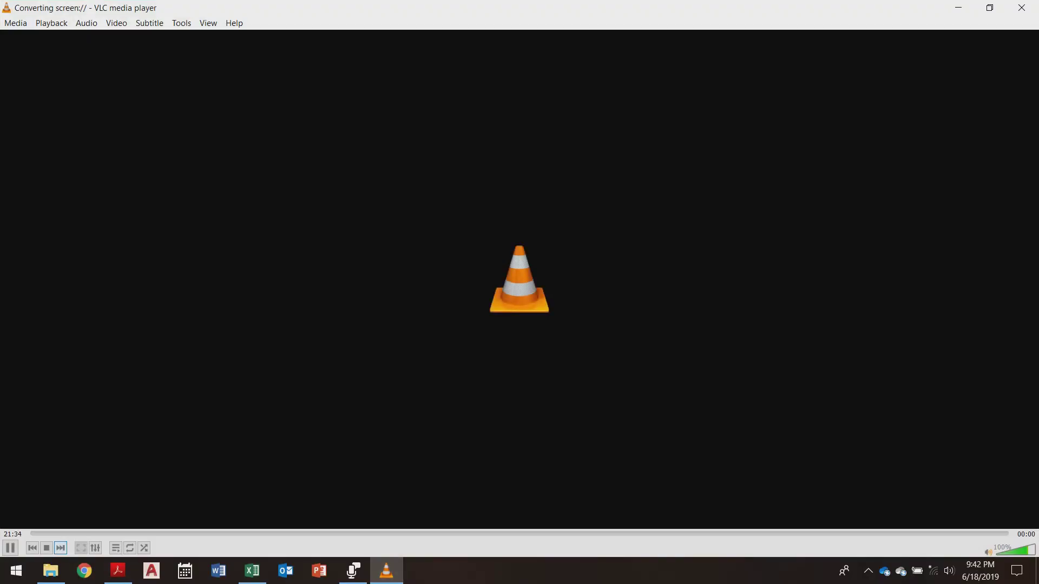